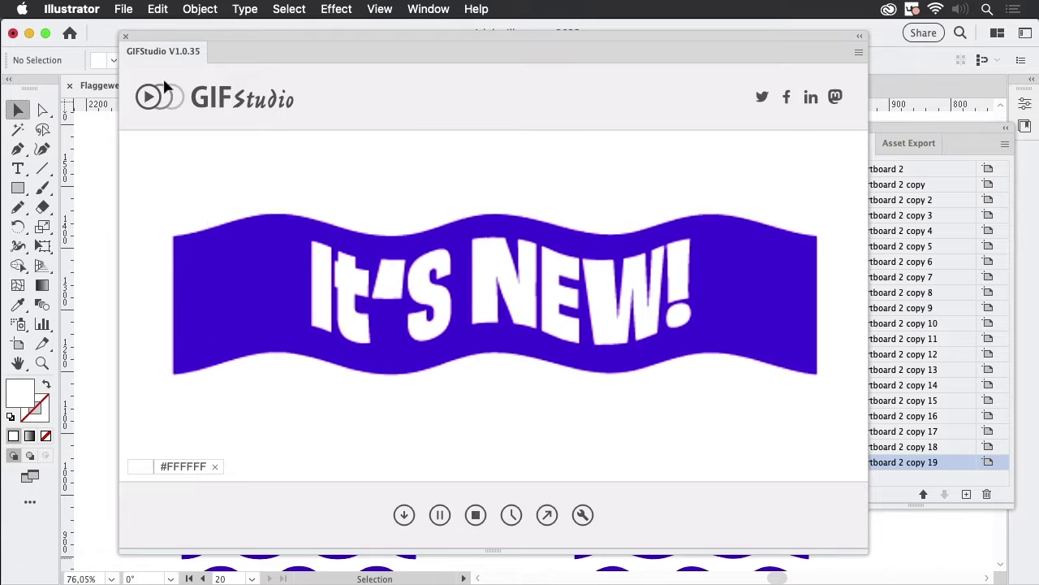
Close the GIFStudio preview and select the whole 'it MOVES!' banner
left_click(126, 37)
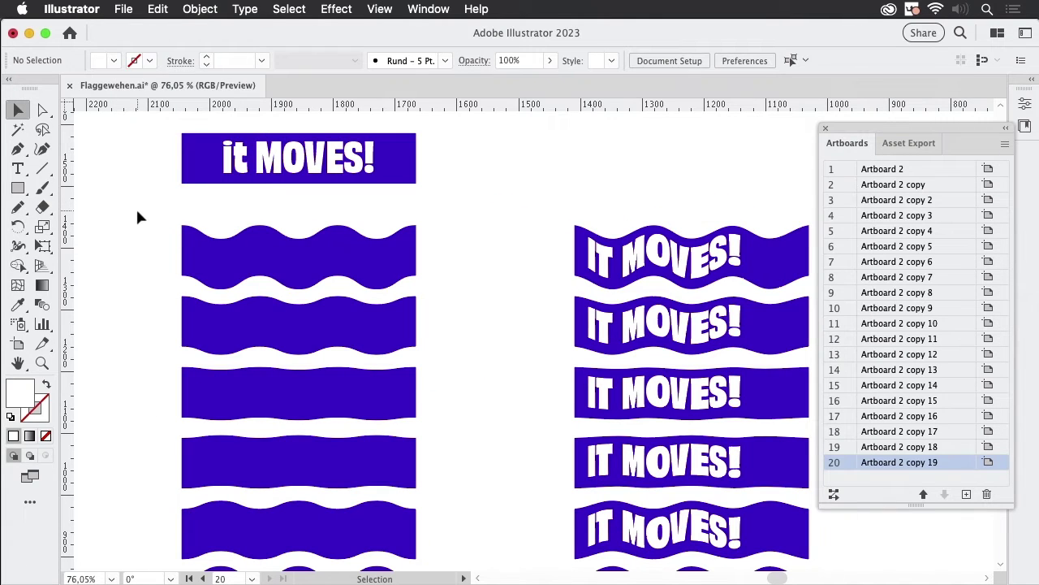
left_click_drag(466, 225, 550, 290)
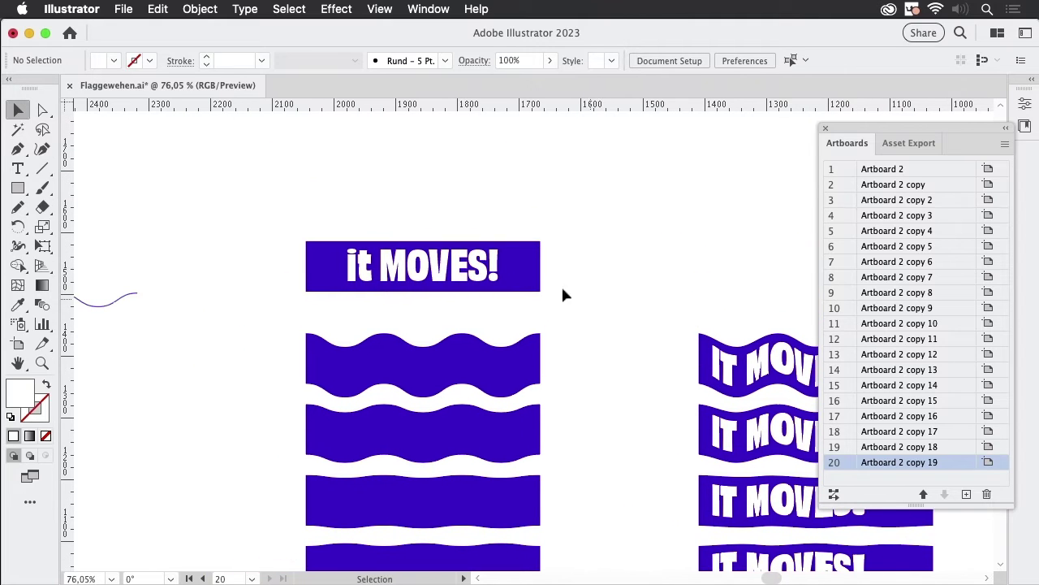
left_click(464, 279)
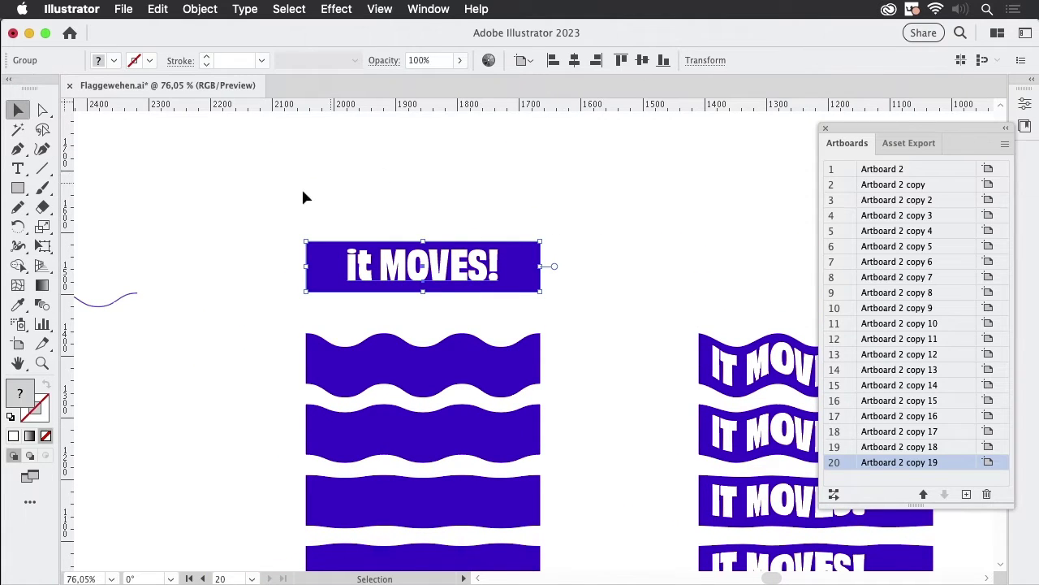
left_click_drag(256, 185, 538, 294)
Copy the banner and start a new 1920 × 1080 px document
key("a")
key("v")
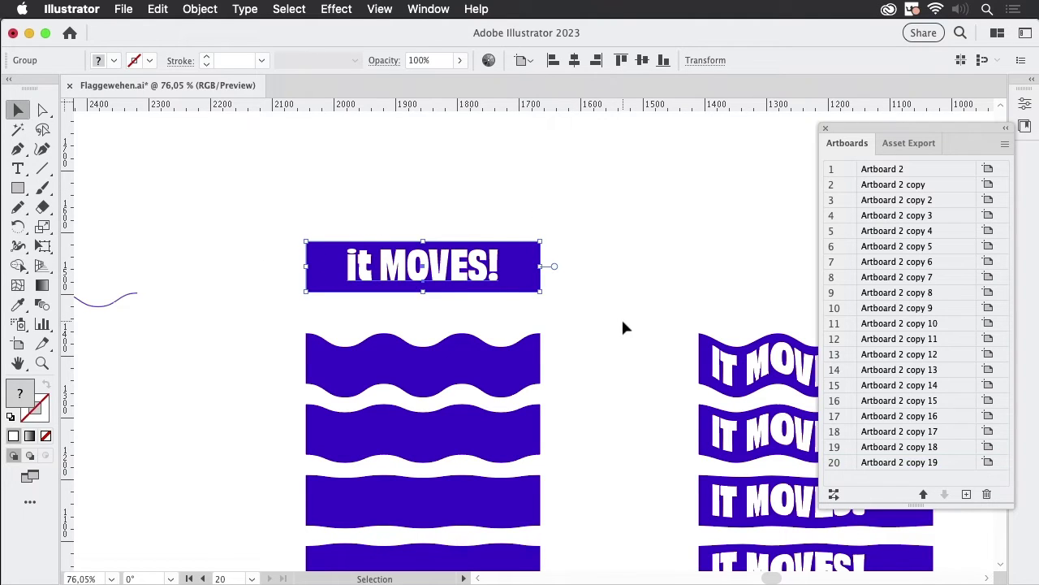
key("a")
key("super+n")
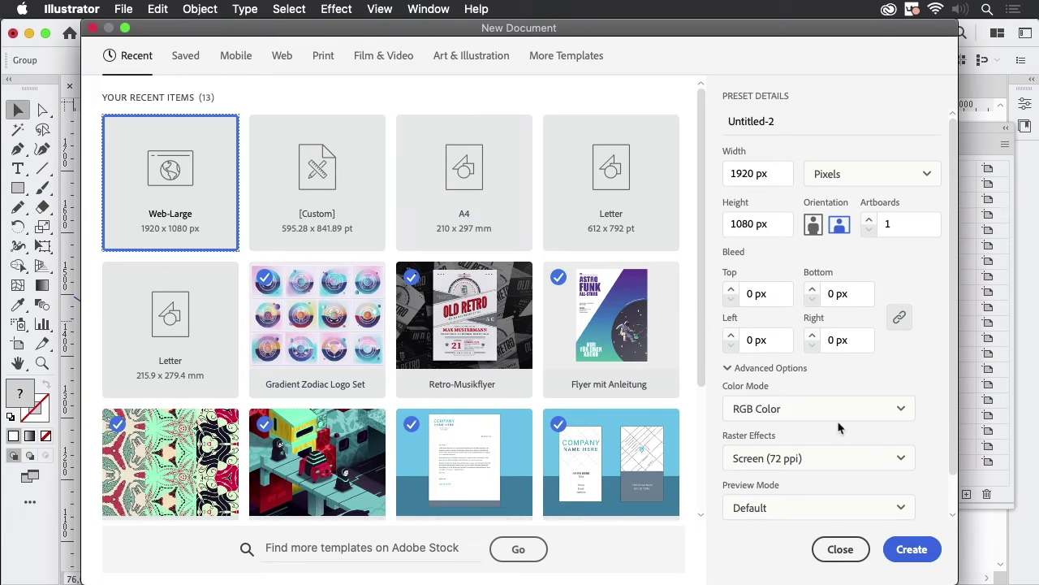
Create the 1920 × 1080 document and shrink its artboard to a small banner-sized rectangle
left_click(912, 549)
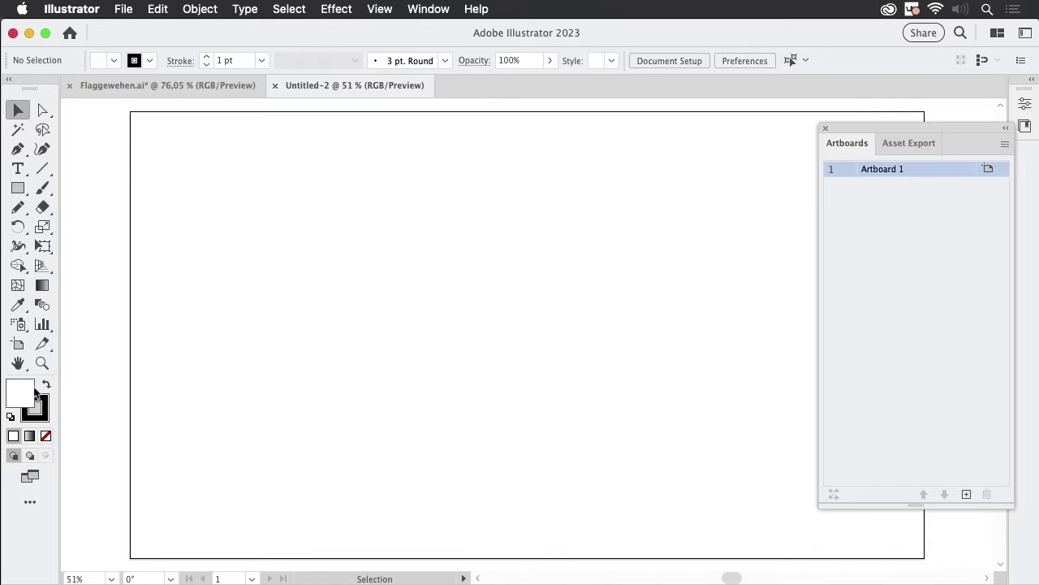
left_click(18, 343)
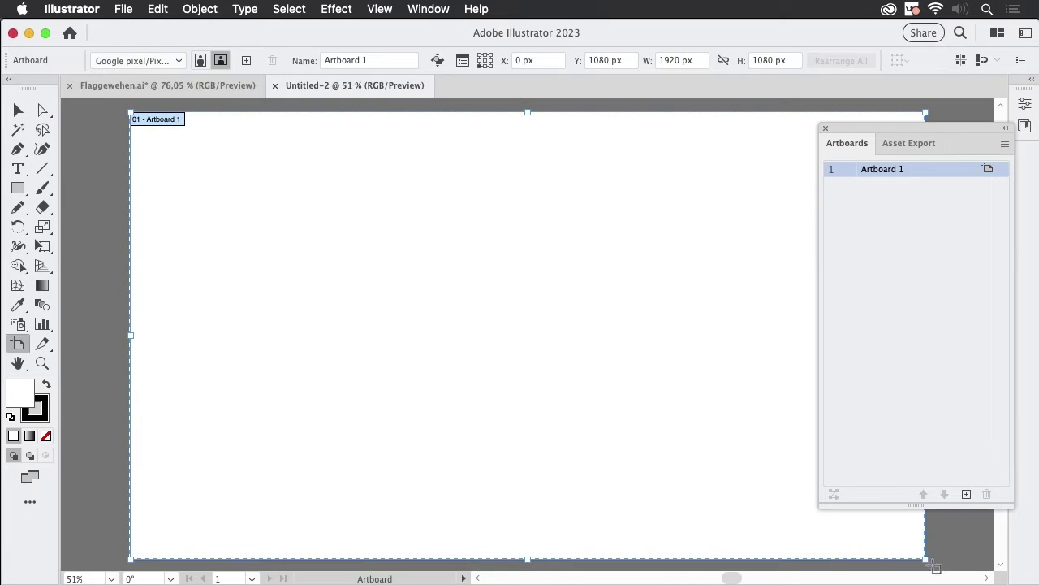
left_click_drag(925, 558, 380, 224)
key("v")
left_click_drag(311, 262, 451, 402)
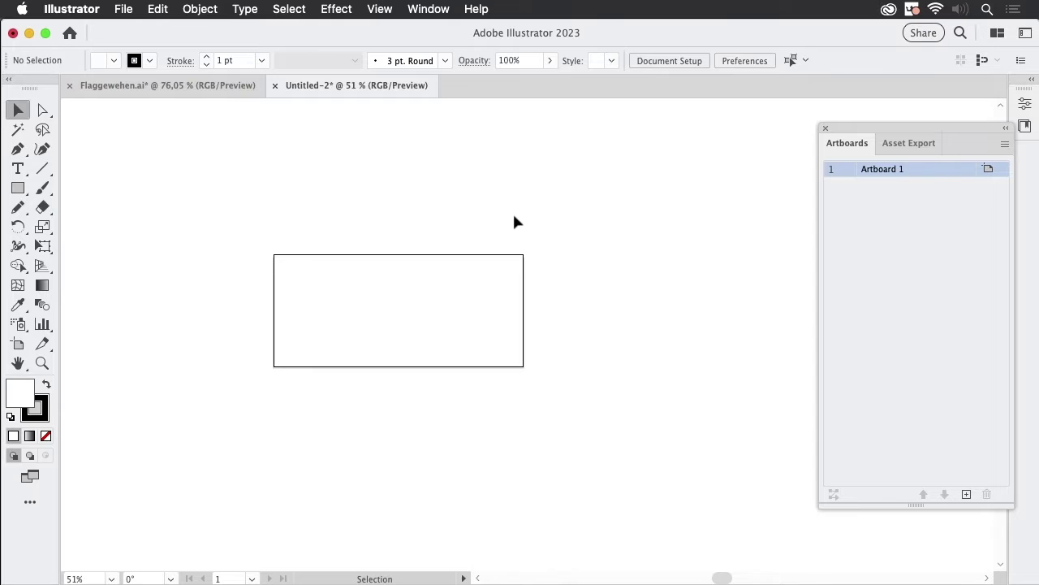
Paste the 'it MOVES!' banner and move it up and left near the artboard
key("cmd+v")
left_click_drag(605, 350, 572, 317)
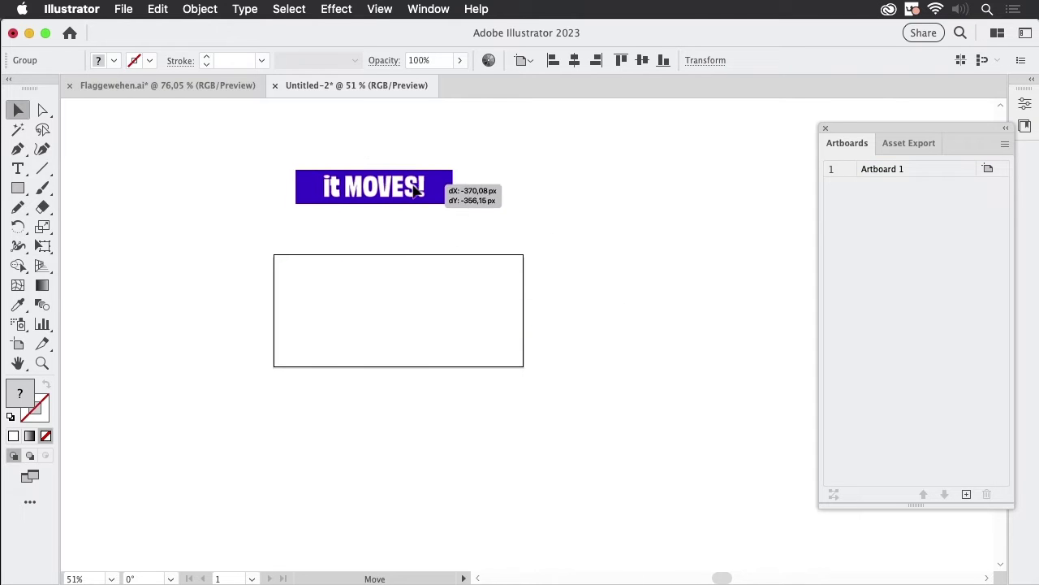
left_click_drag(474, 253, 345, 166)
scroll(345, 166, "up", 5)
left_click_drag(465, 181, 513, 219)
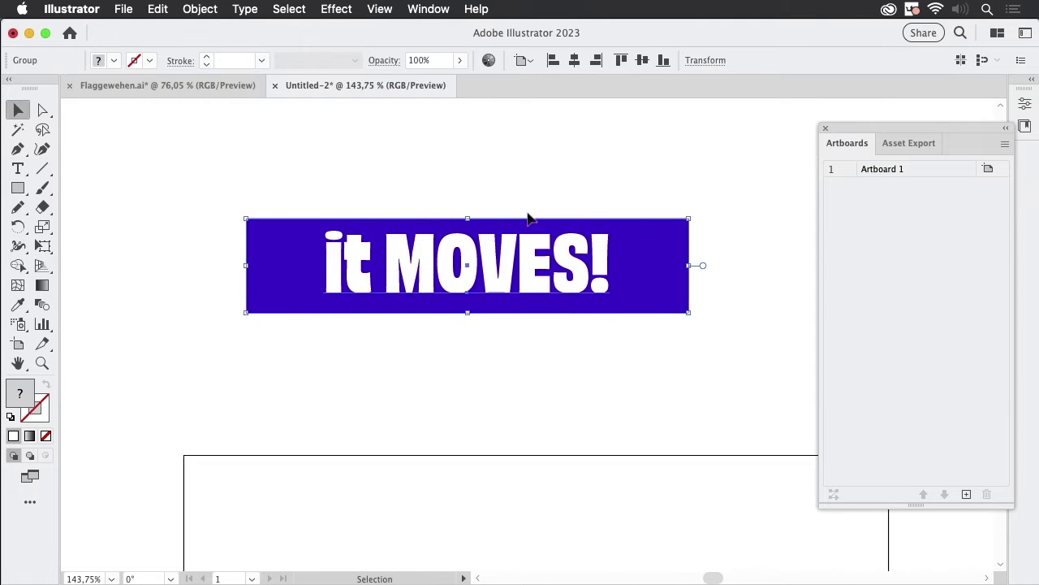
left_click(566, 163)
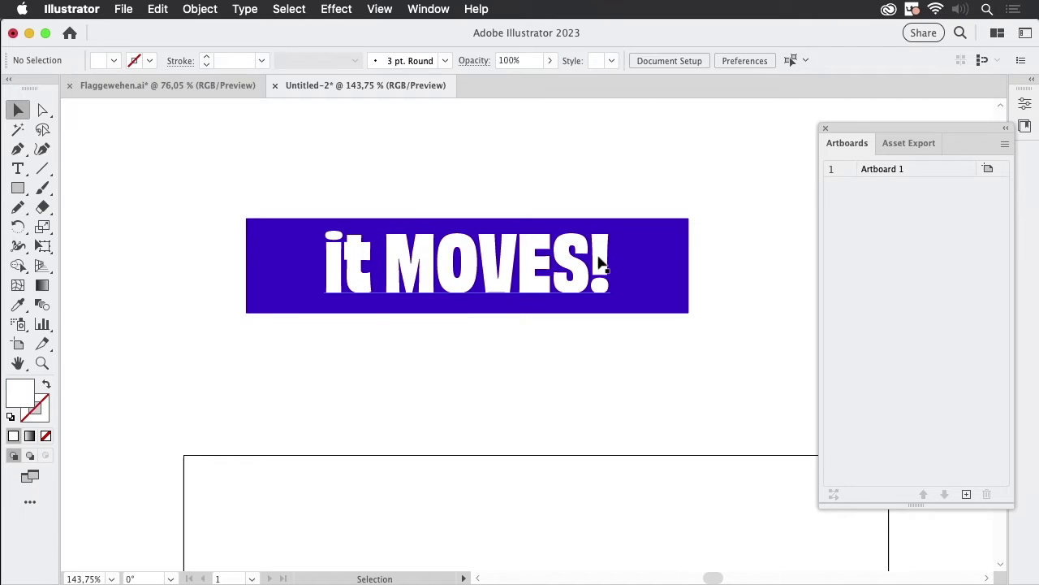
left_click(581, 276)
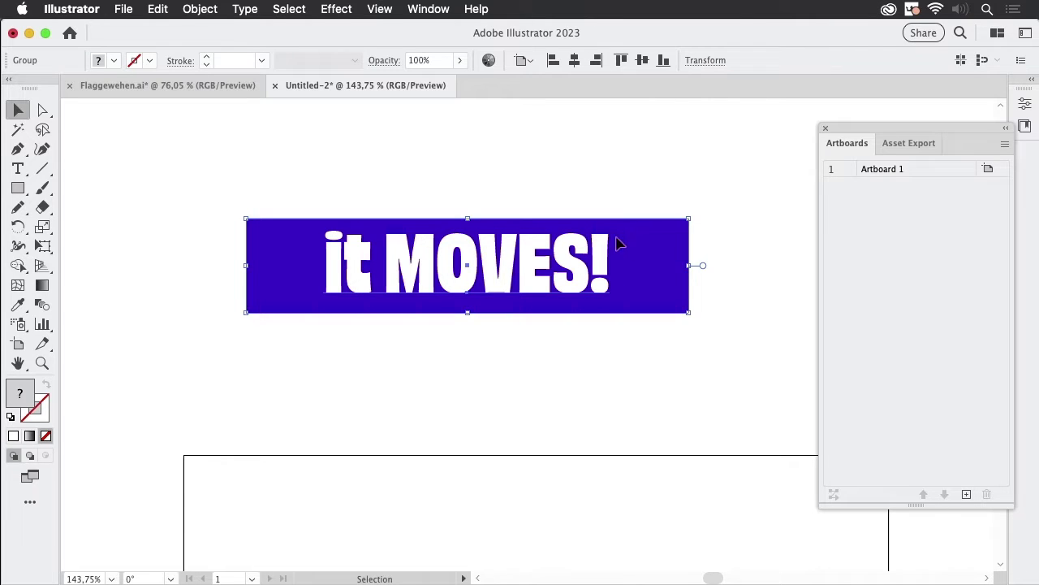
left_click_drag(620, 238, 557, 271)
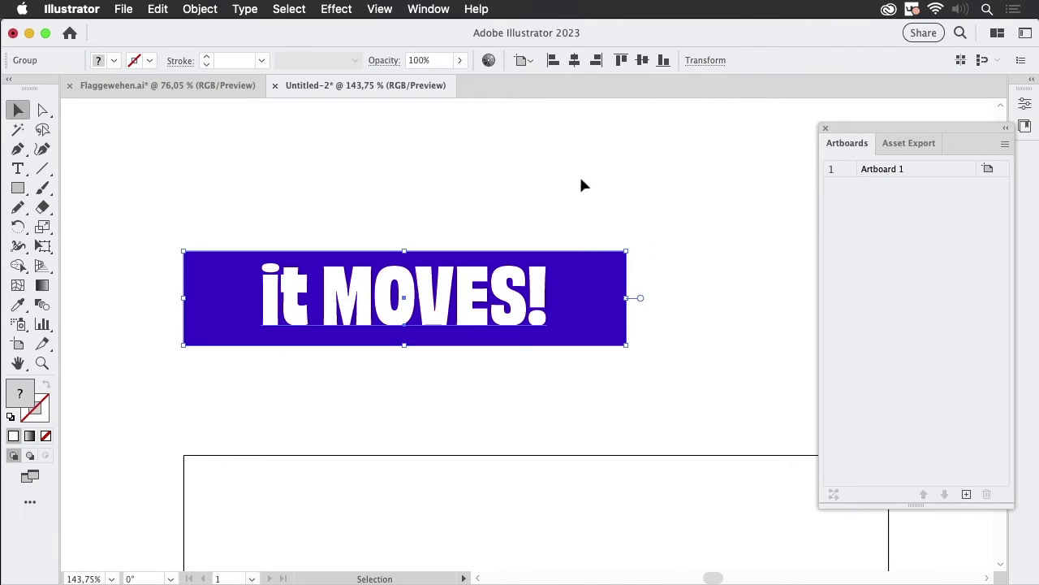
Inspect the banner's text in isolation mode, then place the group above the artboard
double_click(511, 301)
left_click(507, 302)
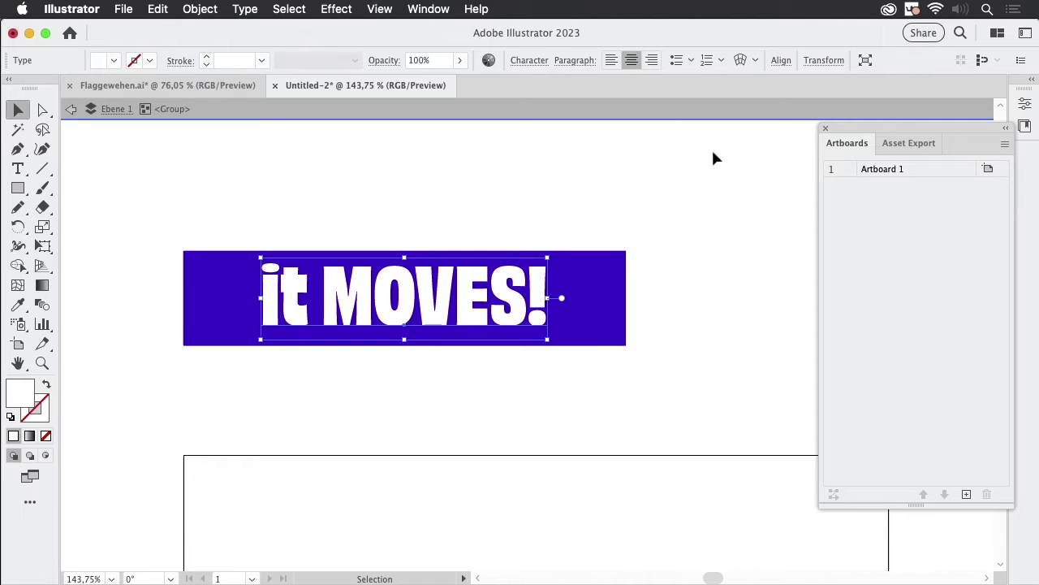
left_click(679, 228)
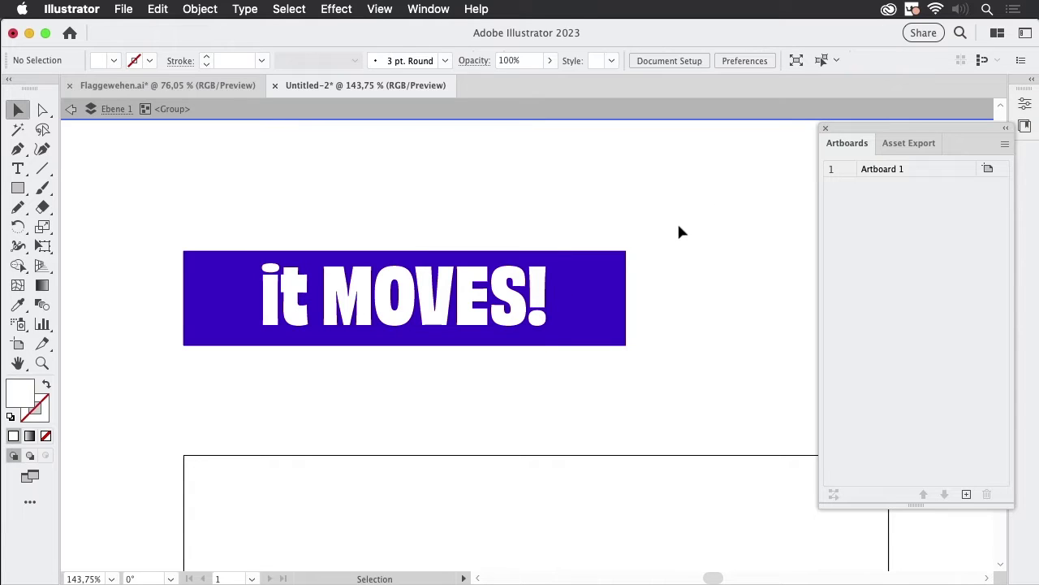
double_click(636, 200)
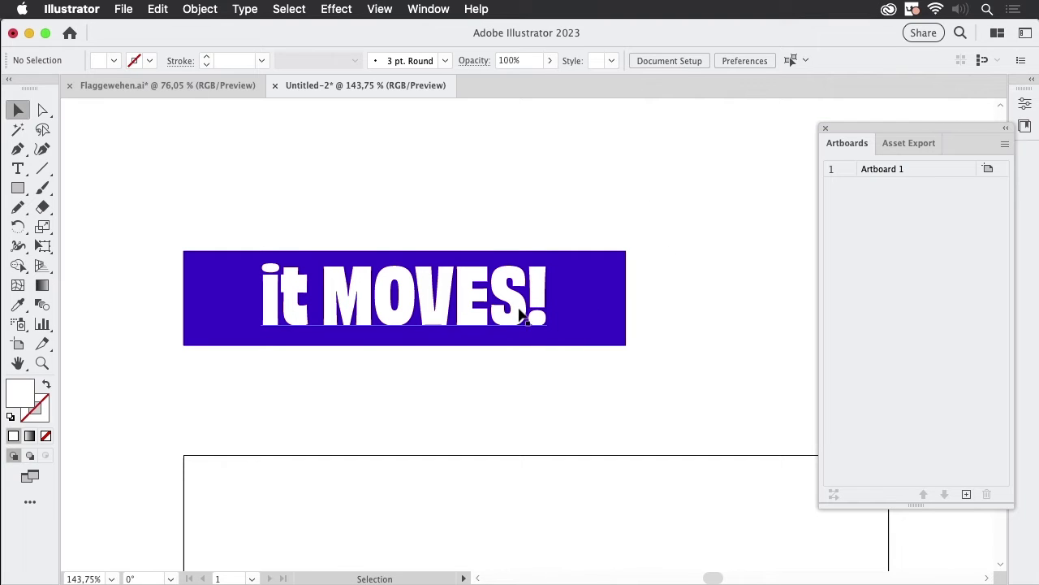
left_click_drag(516, 304, 460, 203)
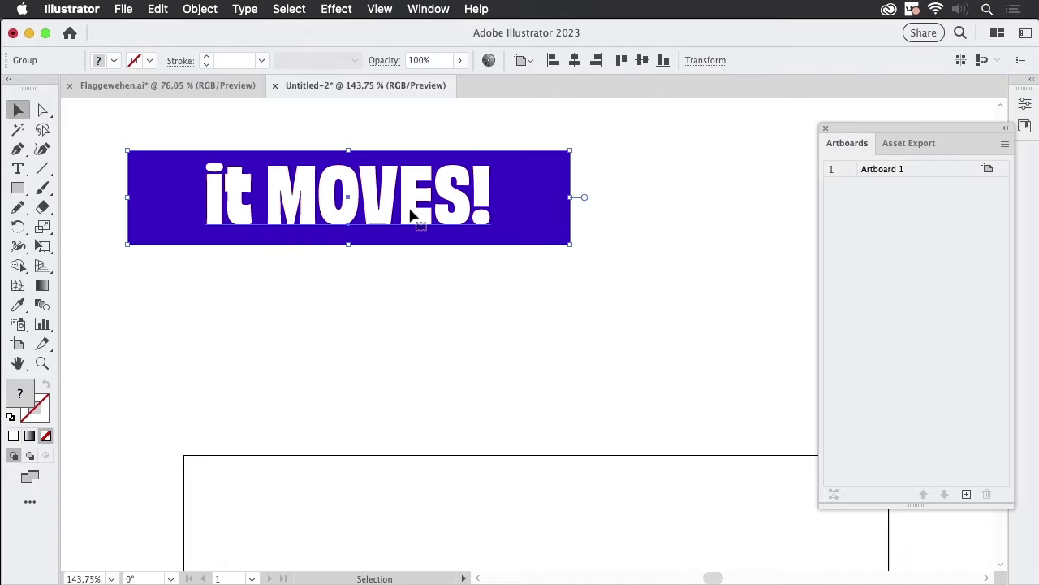
Convert the banner into a symbol named 'Textflag' and nudge it down and right
key("F8")
key("F8")
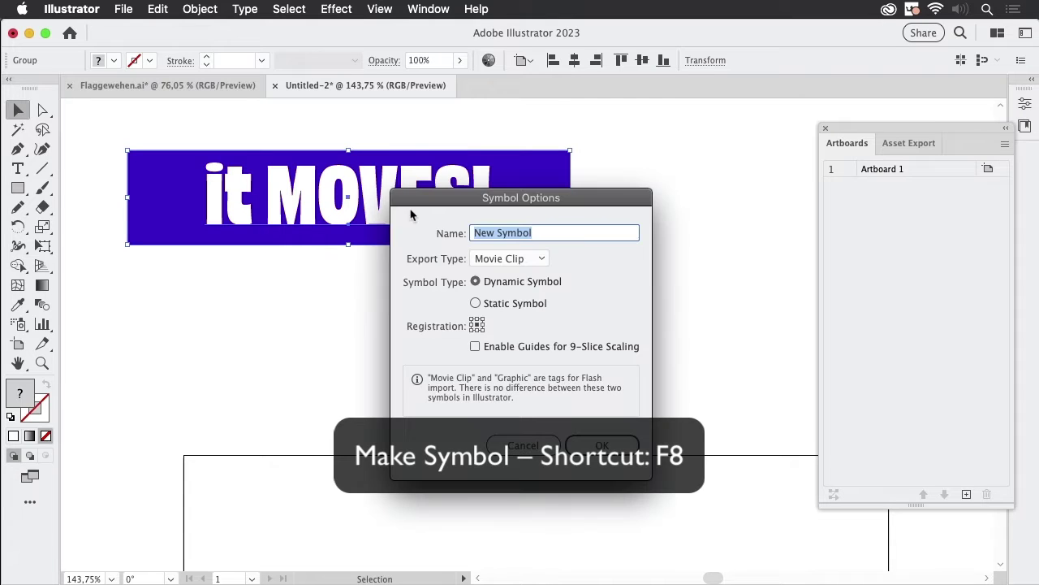
type("T")
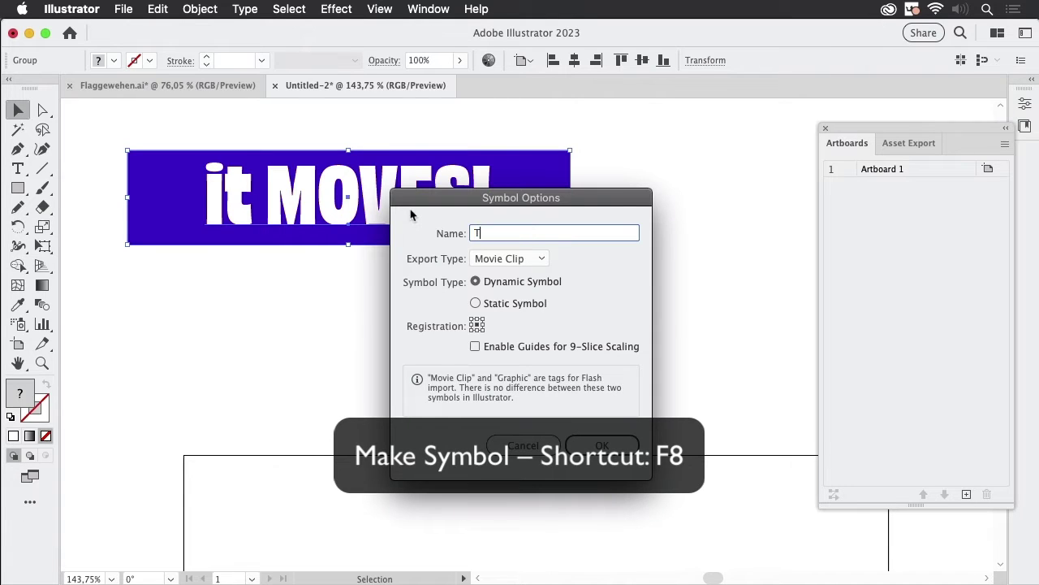
type("extflag")
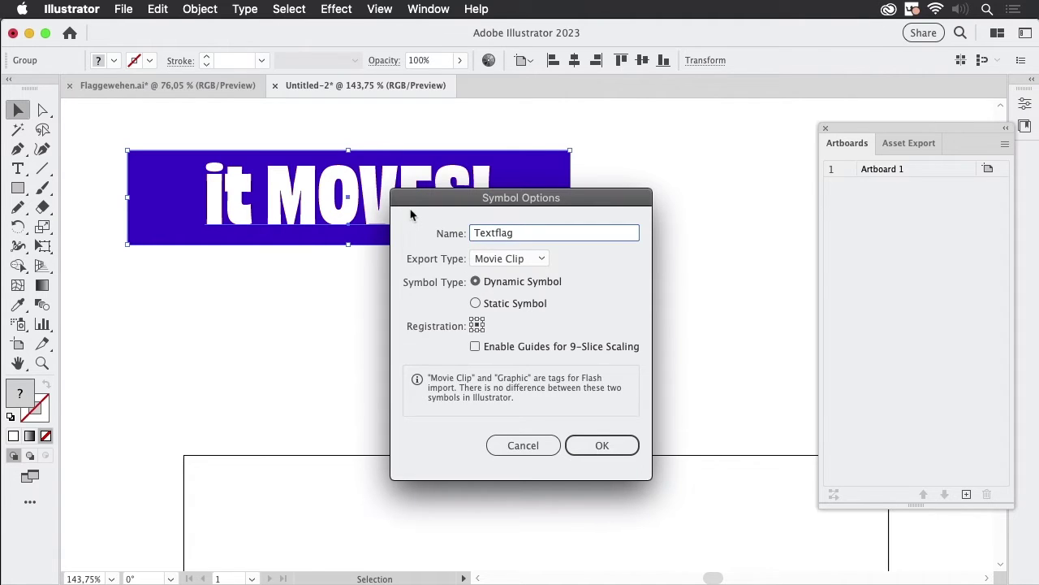
key("Return")
left_click(455, 348)
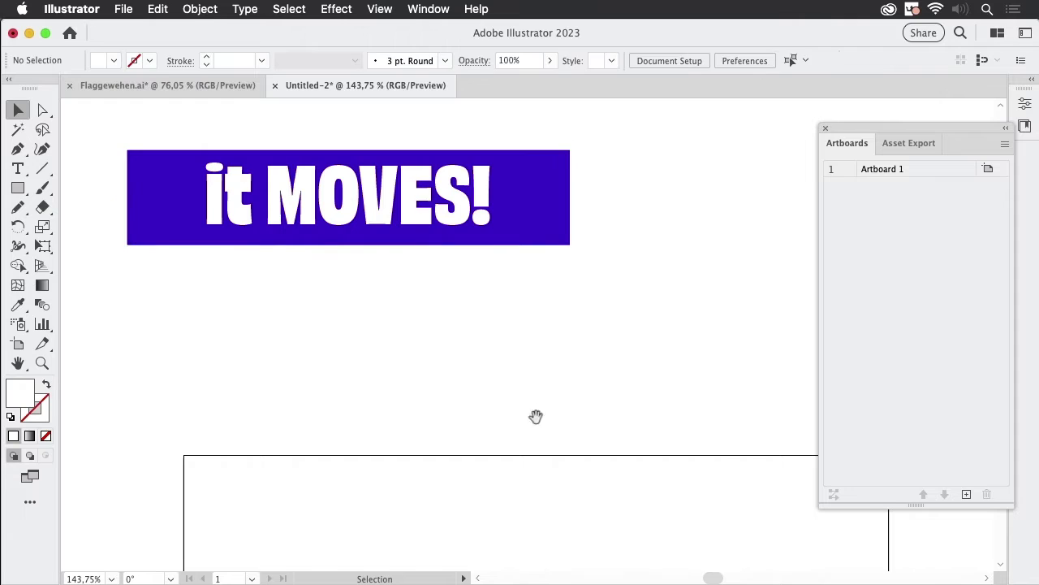
left_click_drag(538, 422, 503, 358)
left_click_drag(474, 193, 578, 265)
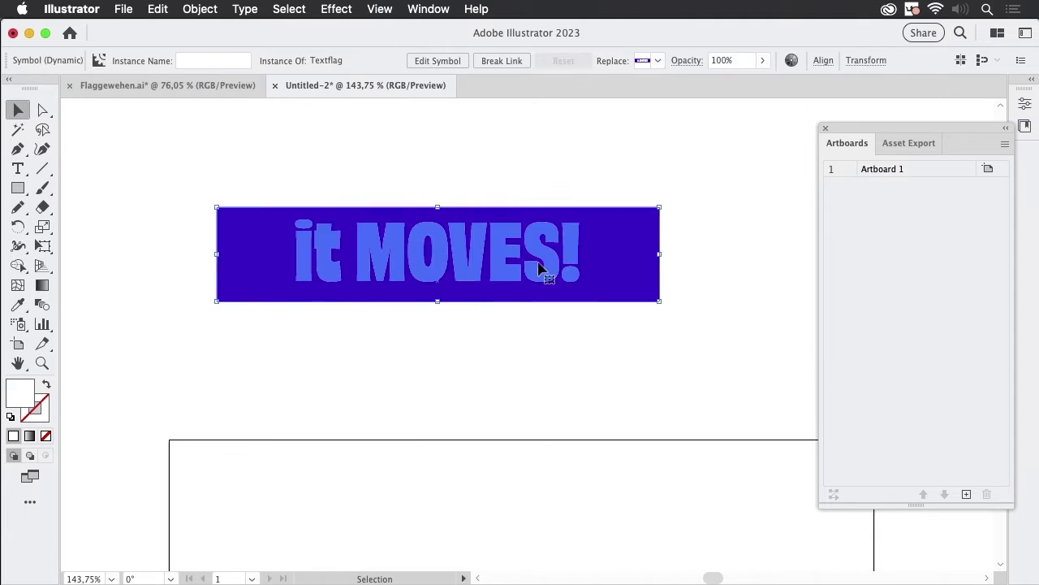
left_click(278, 160)
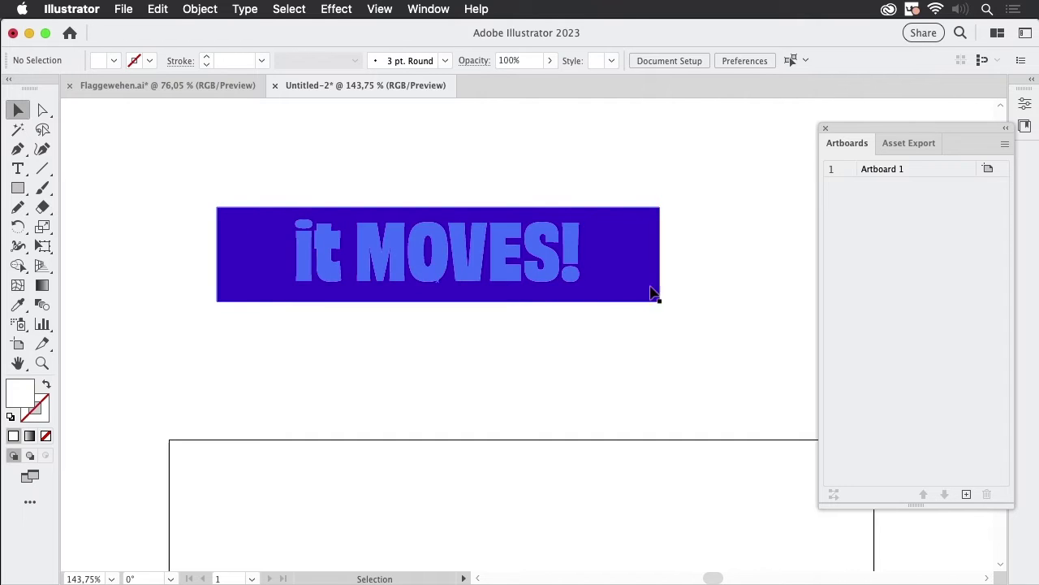
Draw a banner-sized rectangle below the banner and fill it yellow-green
left_click(18, 189)
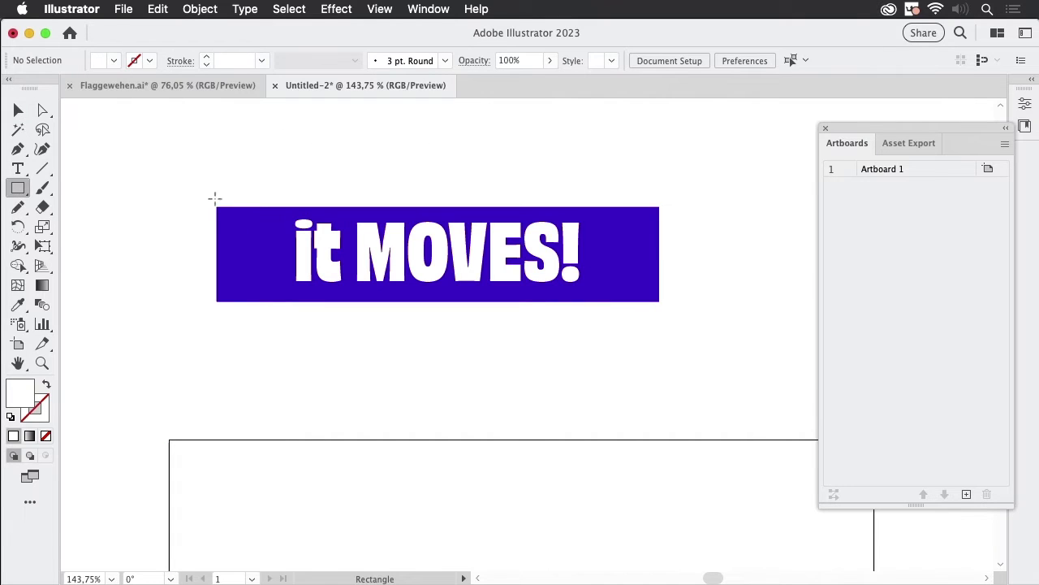
left_click_drag(215, 208, 659, 301)
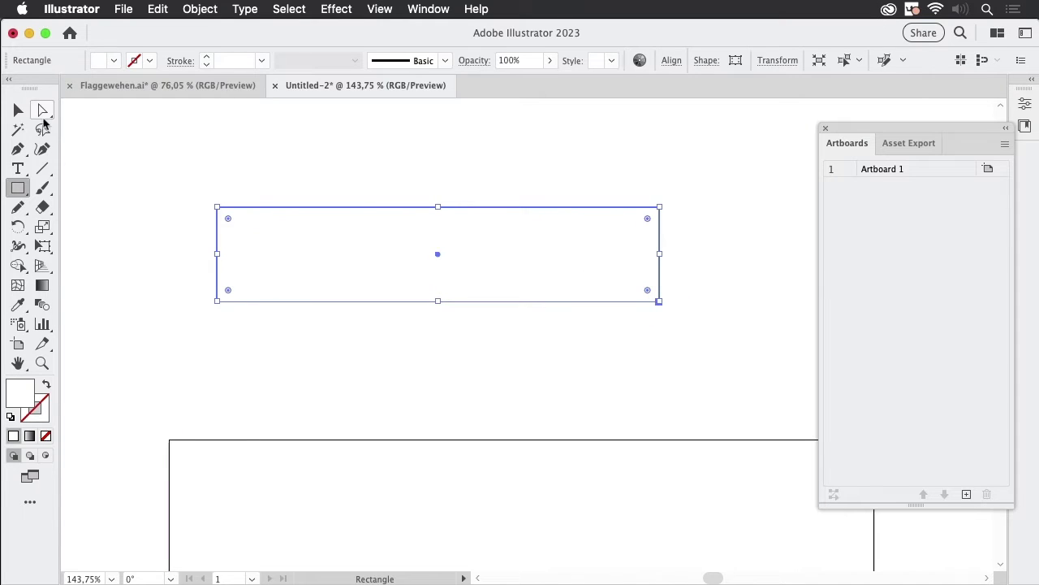
left_click(18, 110)
left_click_drag(381, 261, 379, 358)
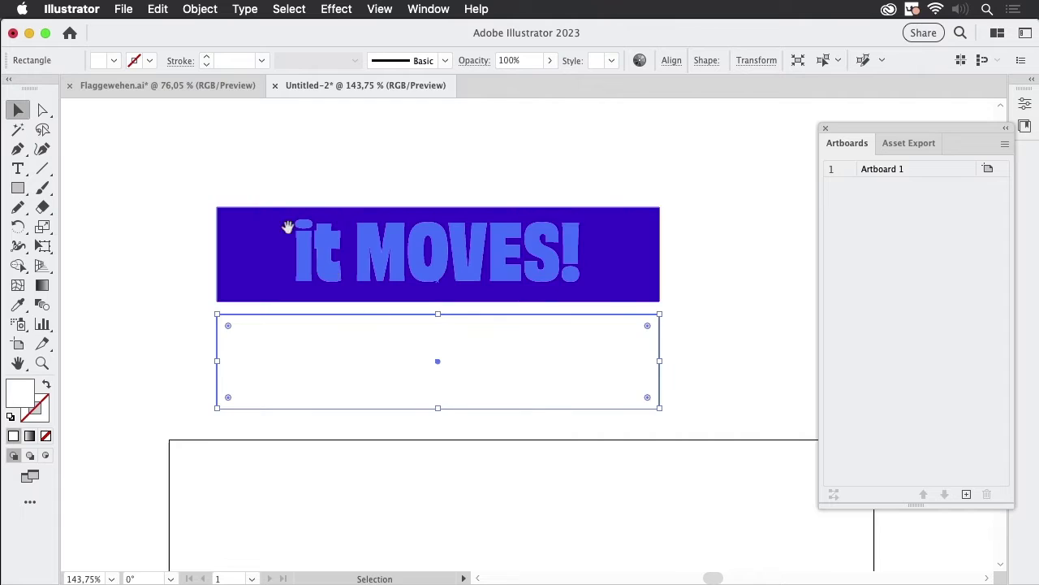
left_click_drag(276, 220, 159, 86)
left_click(106, 60)
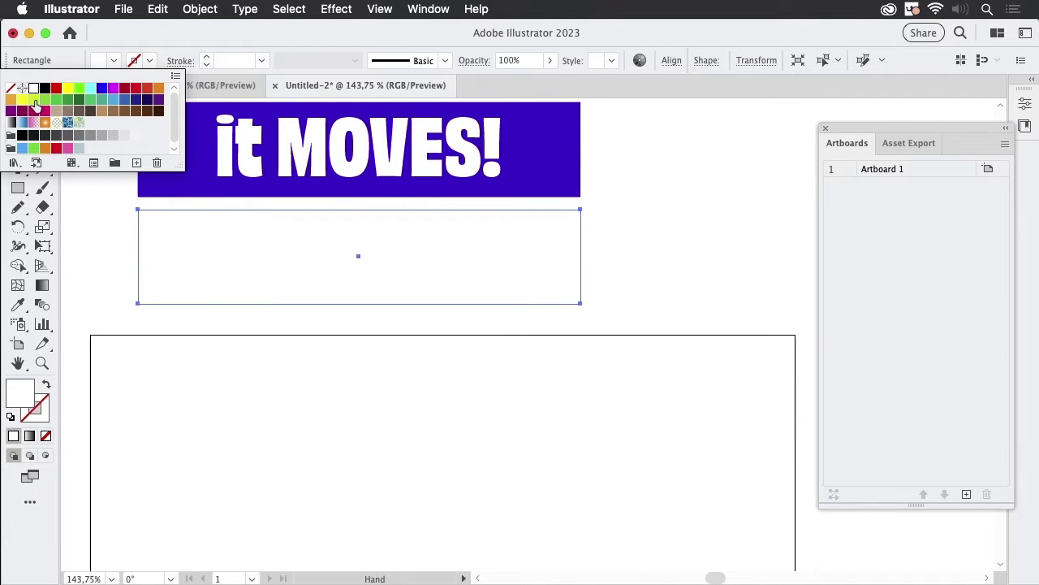
left_click(37, 101)
left_click(605, 258)
left_click(470, 202)
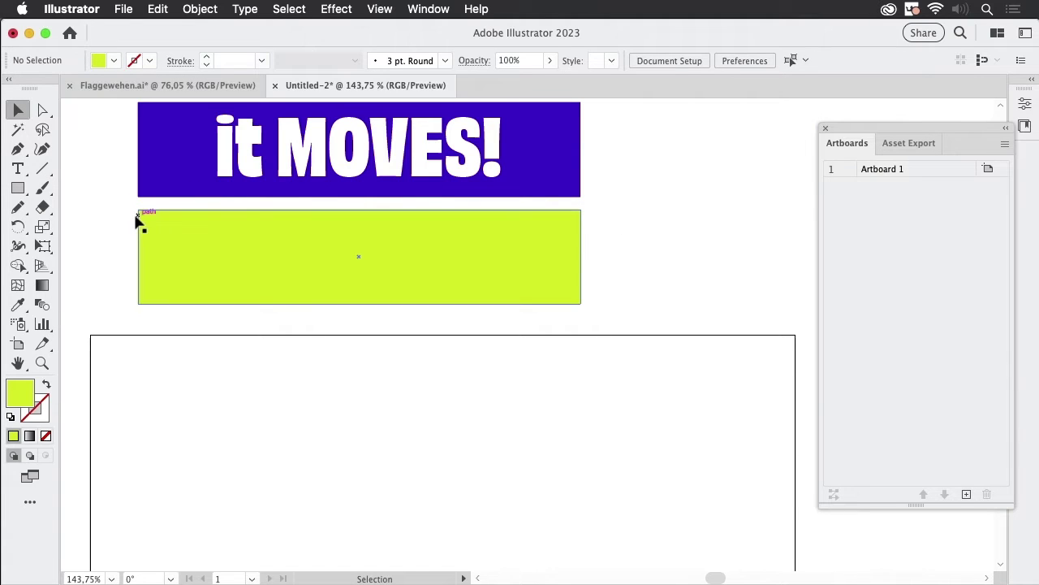
Delete the rectangle's sides, swap fill to stroke, and move both lines onto the artboard
left_click(43, 111)
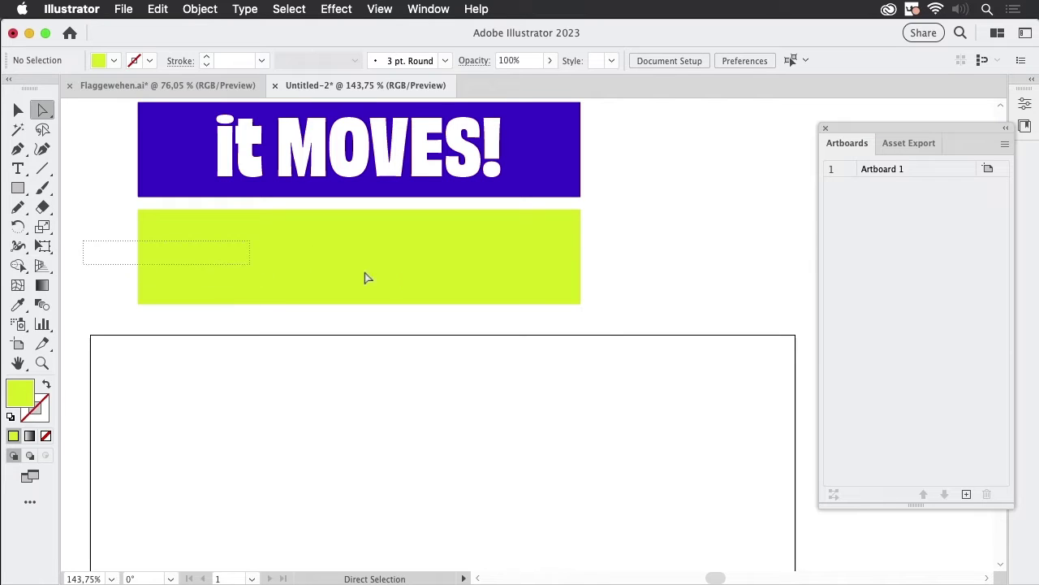
left_click_drag(408, 280, 646, 284)
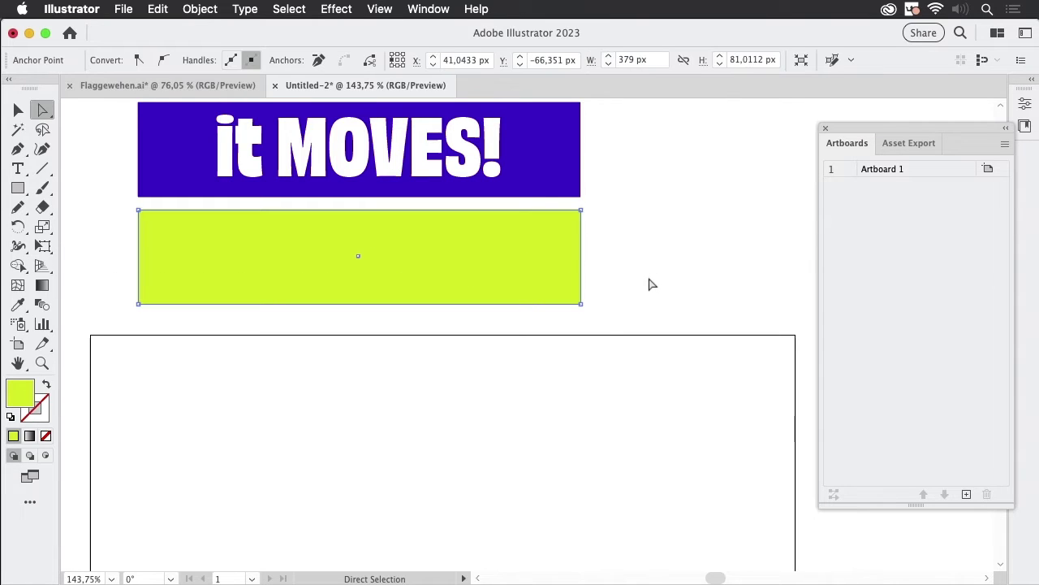
key("Delete")
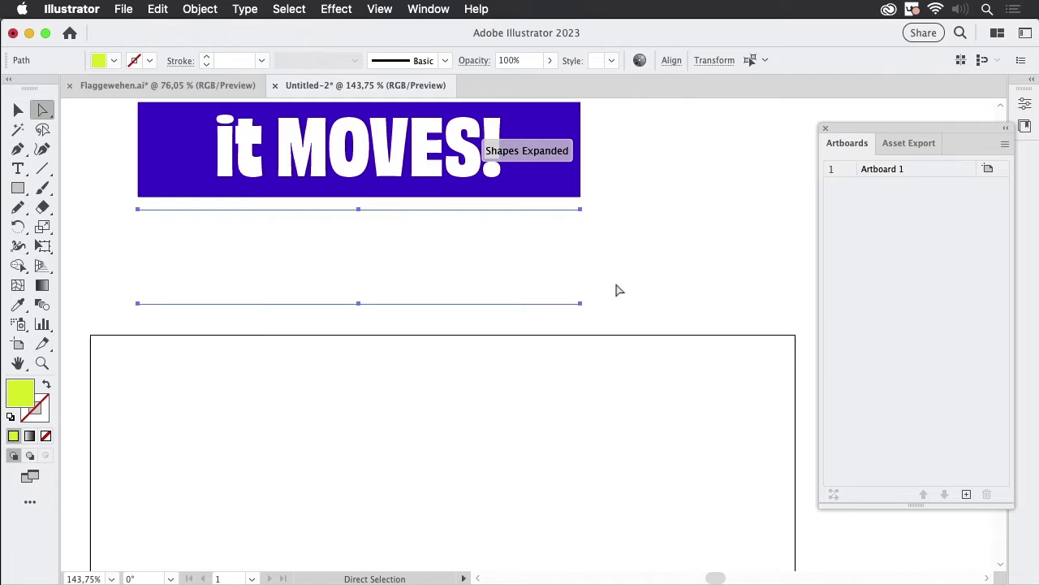
left_click(46, 384)
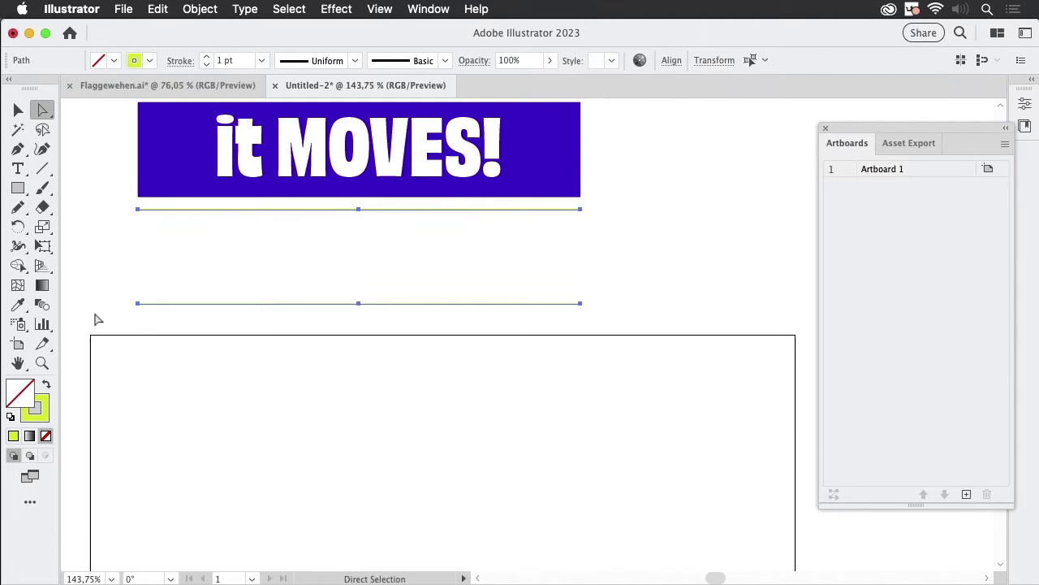
left_click(19, 109)
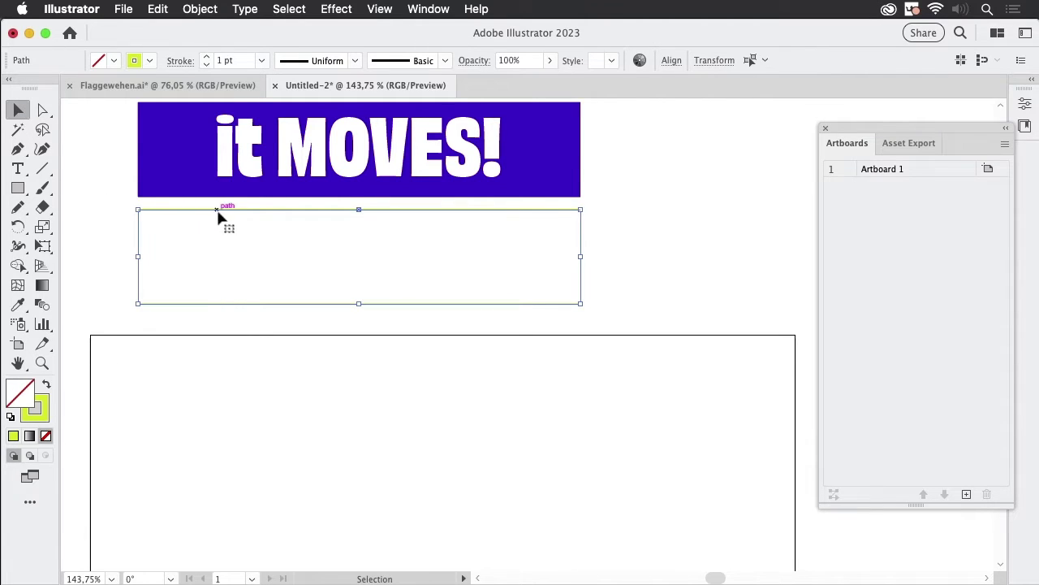
mouse_move(221, 211)
left_mouse_down()
mouse_move(236, 410)
mouse_move(195, 406)
left_mouse_up()
Show the rulers and check the ruler unit choices
left_click_drag(308, 342, 368, 205)
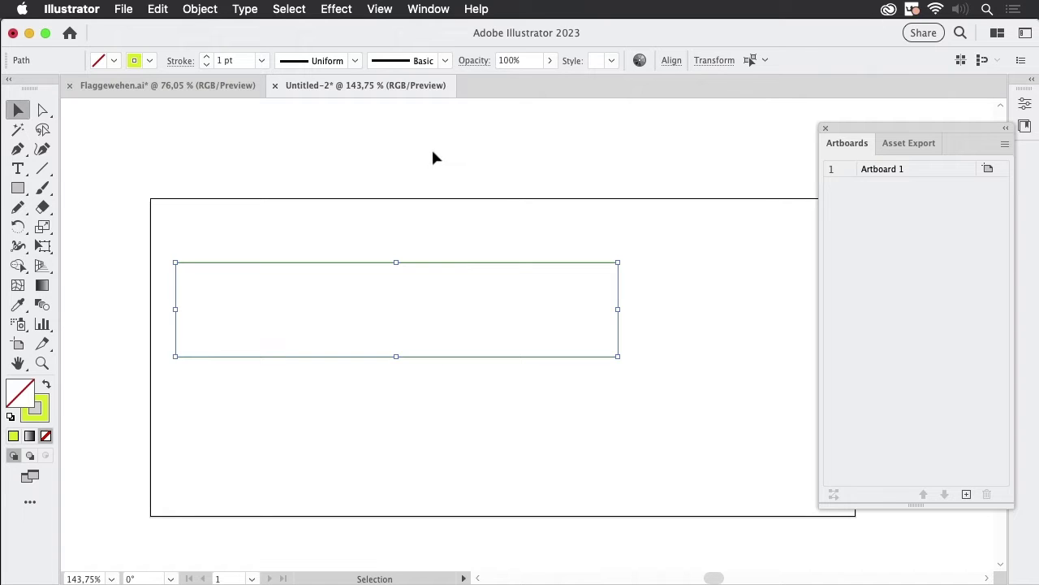
key("a")
key("v")
key("super+r")
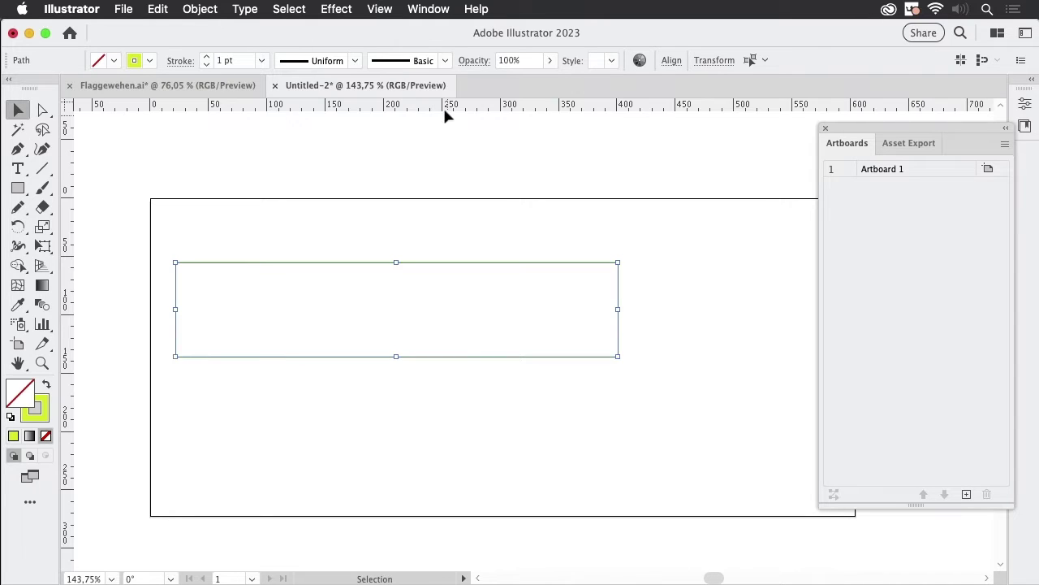
right_click(445, 109)
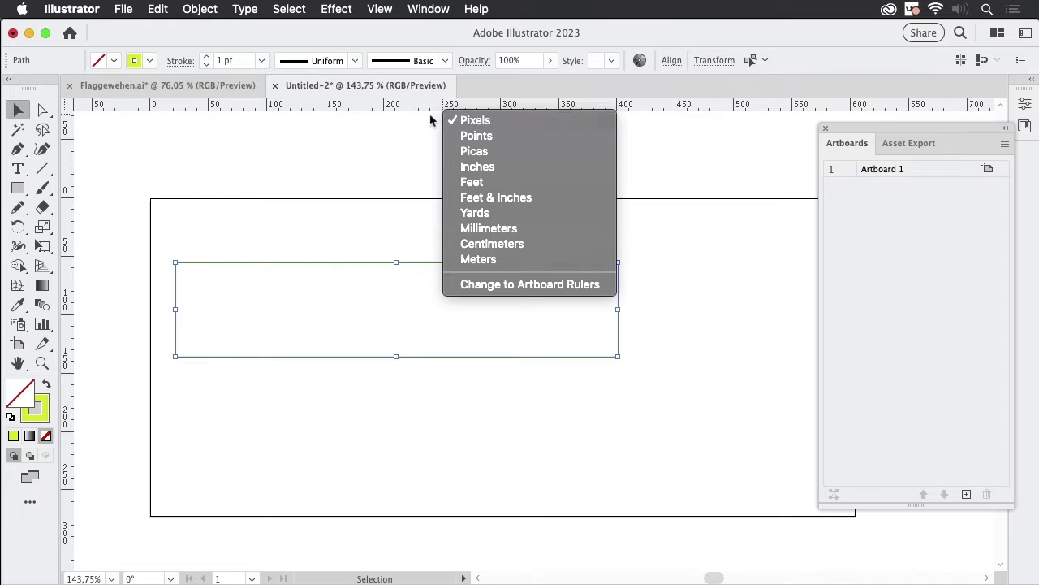
left_click(417, 115)
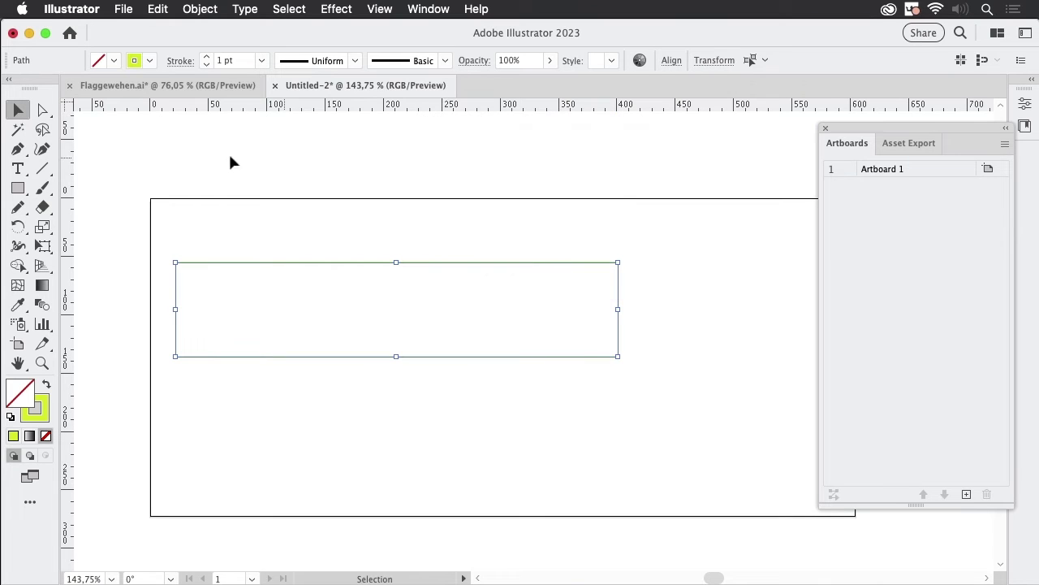
Shrink the artboard to about 426 × 200 px around the lines, rounded to whole pixels
left_click(20, 344)
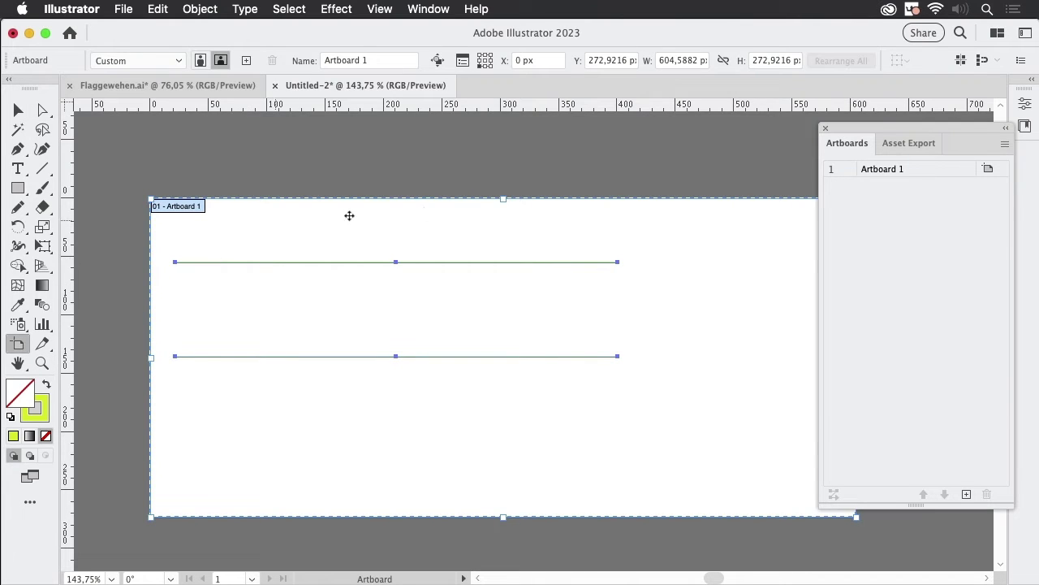
left_click(960, 63)
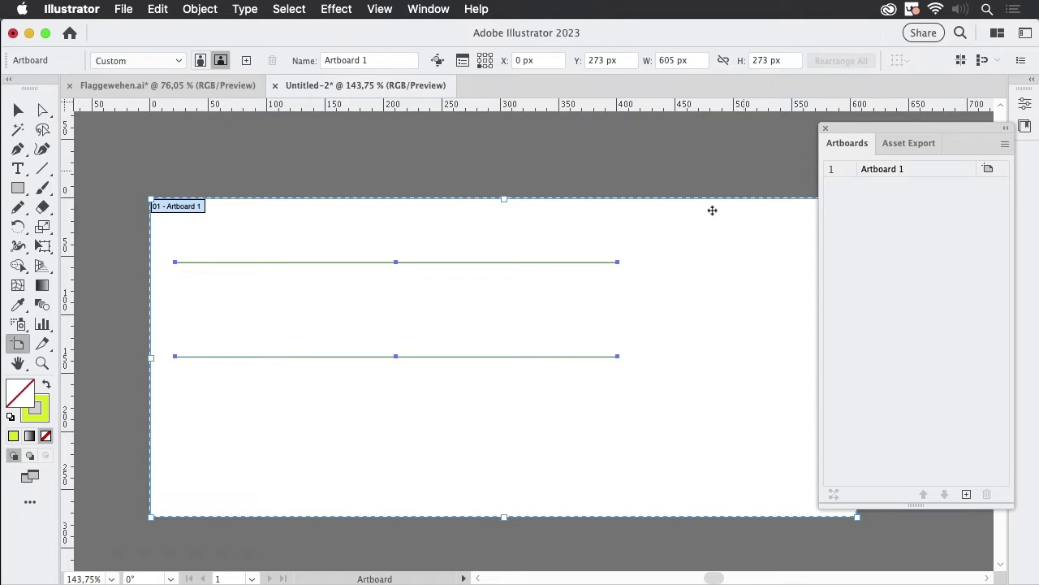
scroll(617, 210, "right", 4)
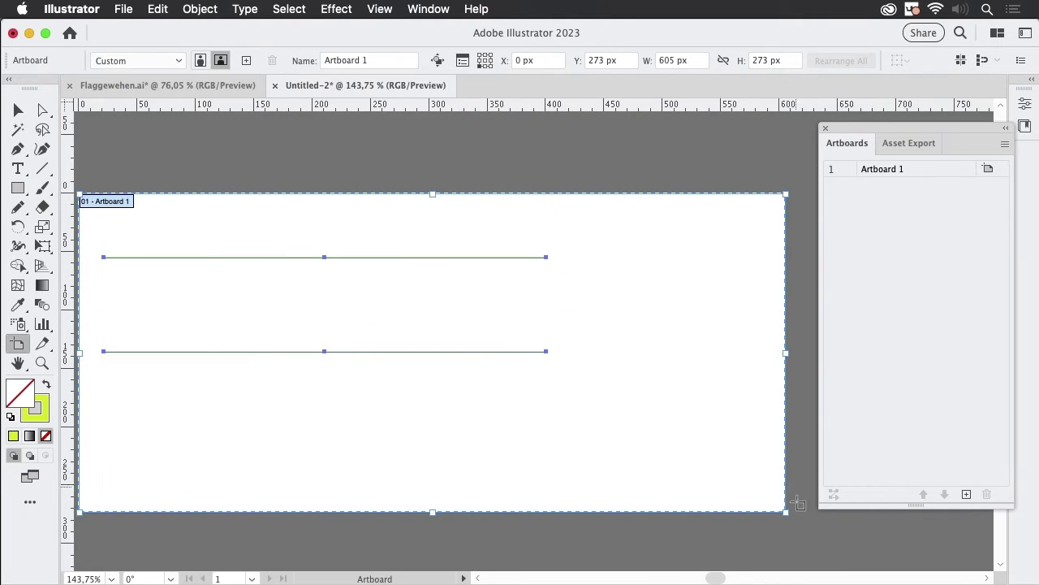
mouse_move(786, 510)
left_mouse_down()
mouse_move(607, 423)
mouse_move(567, 428)
mouse_move(575, 424)
left_mouse_up()
left_click_drag(666, 331, 766, 342)
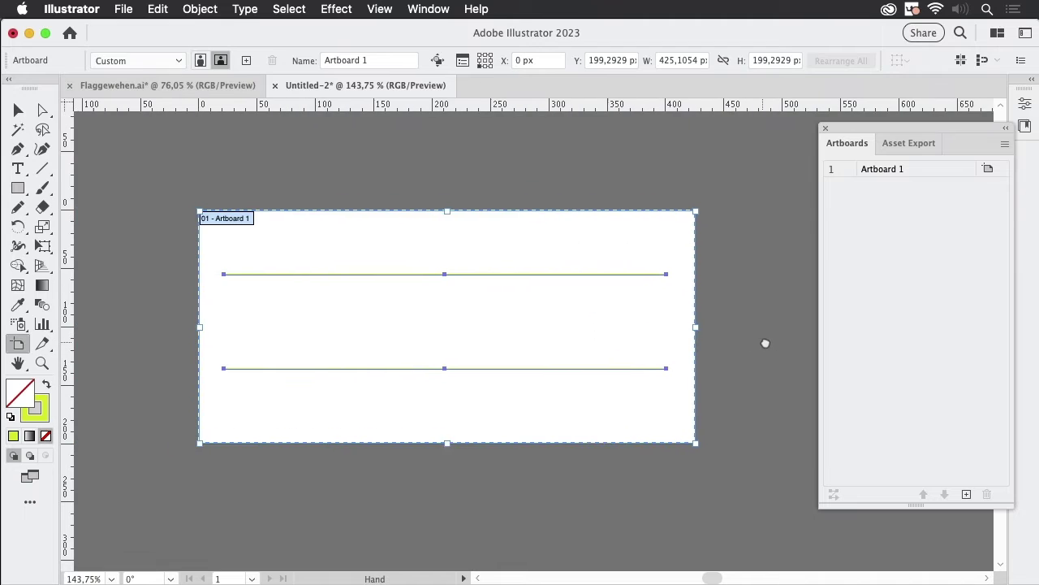
key("Escape")
left_click(24, 344)
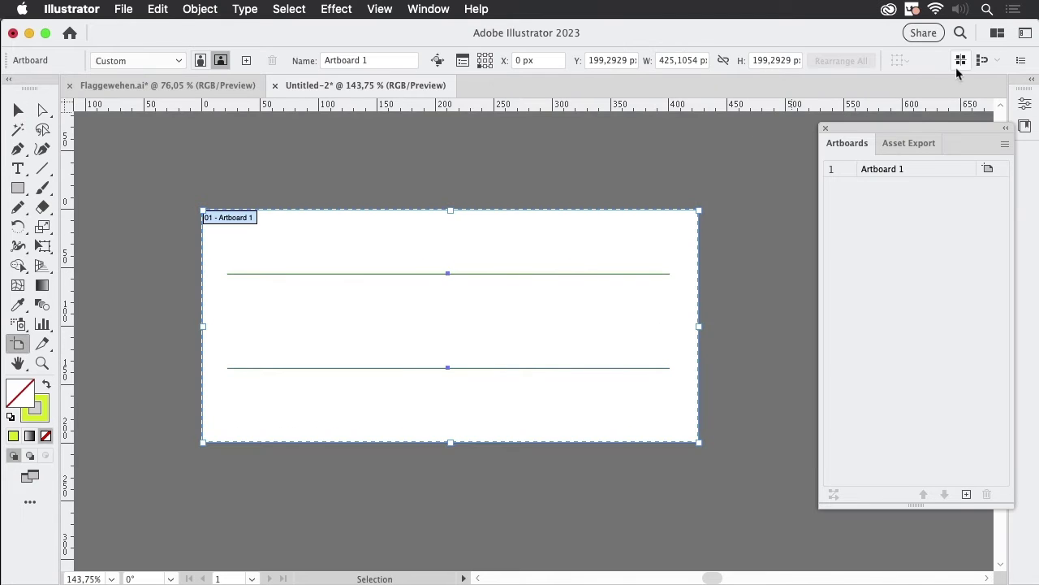
left_click(961, 63)
left_click(18, 110)
left_click(472, 191)
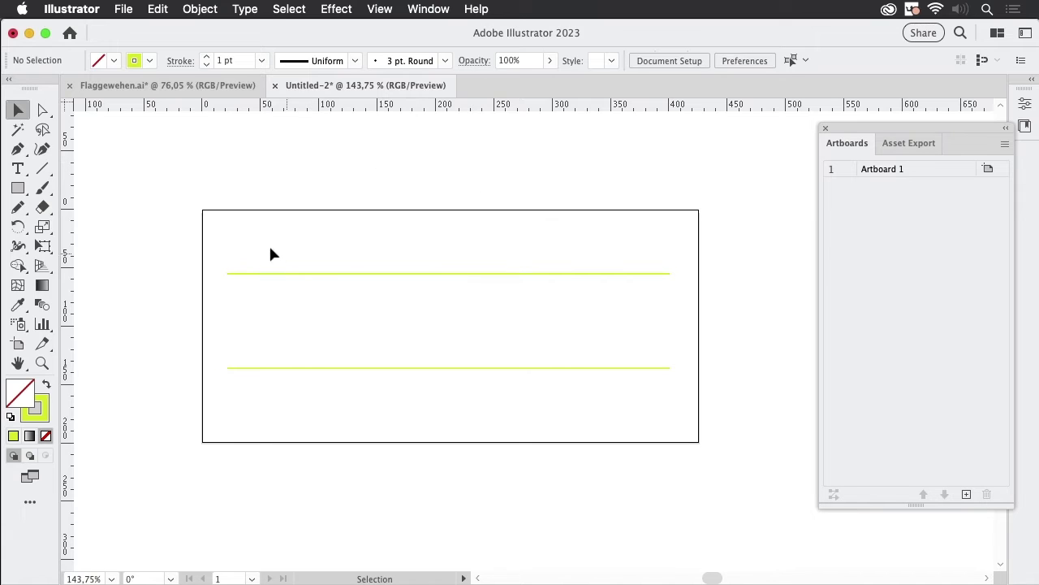
Apply a smooth Zig Zag of about 13 px with 5 ridges to both yellow-green lines
left_click_drag(508, 395, 511, 393)
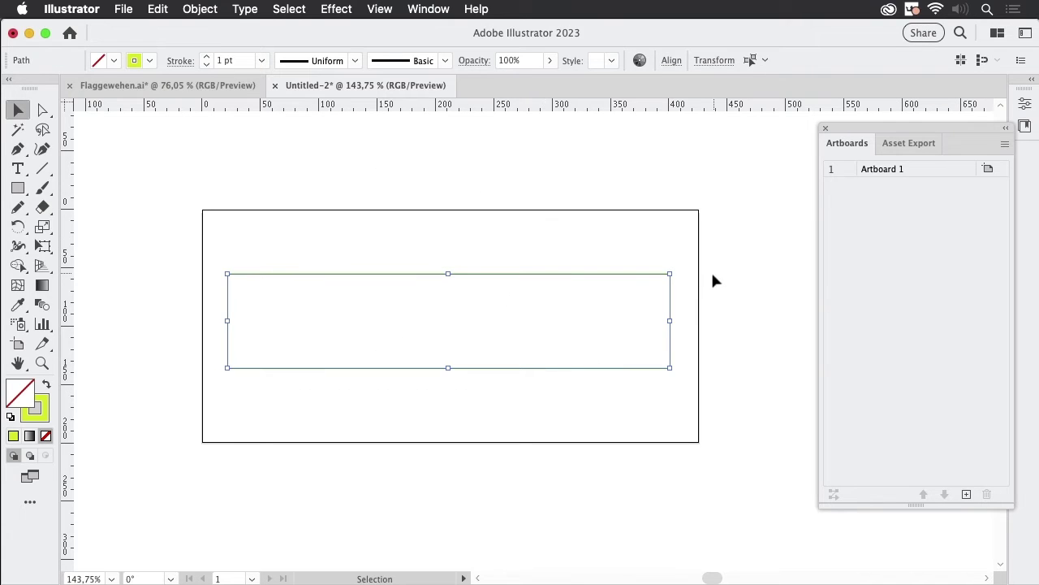
left_click(336, 10)
mouse_move(392, 155)
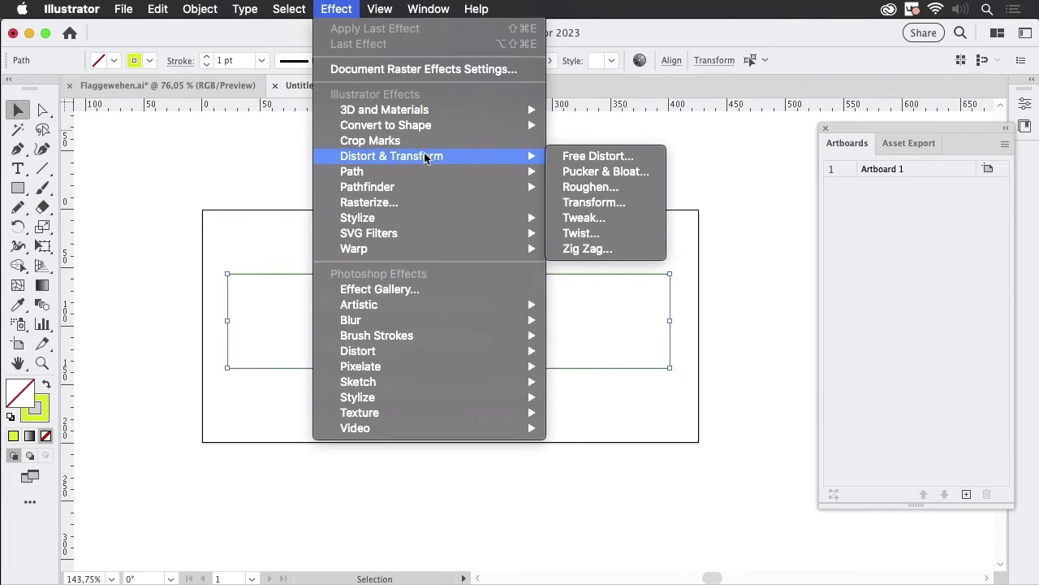
left_click(609, 252)
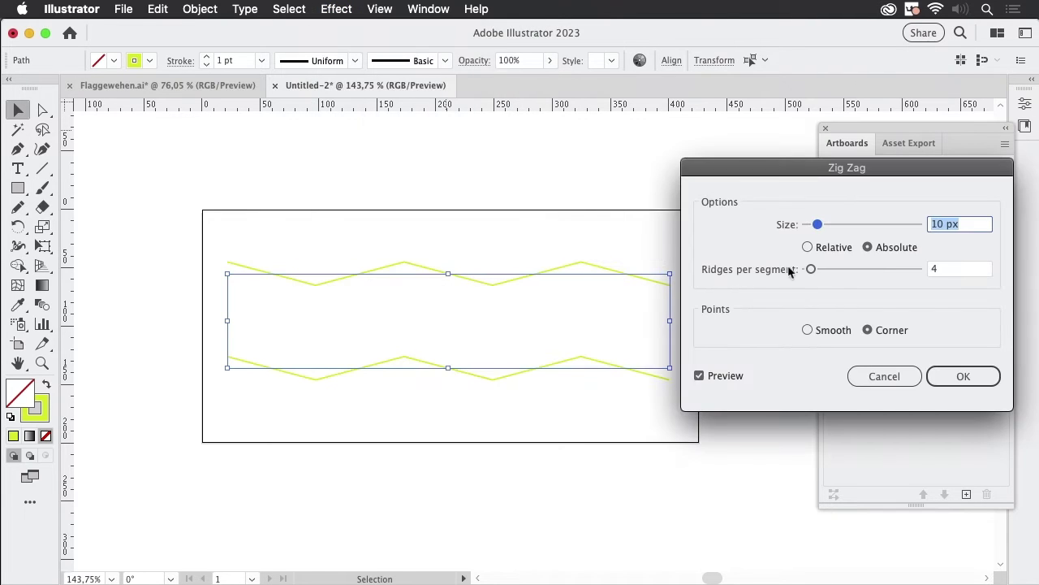
left_click(808, 329)
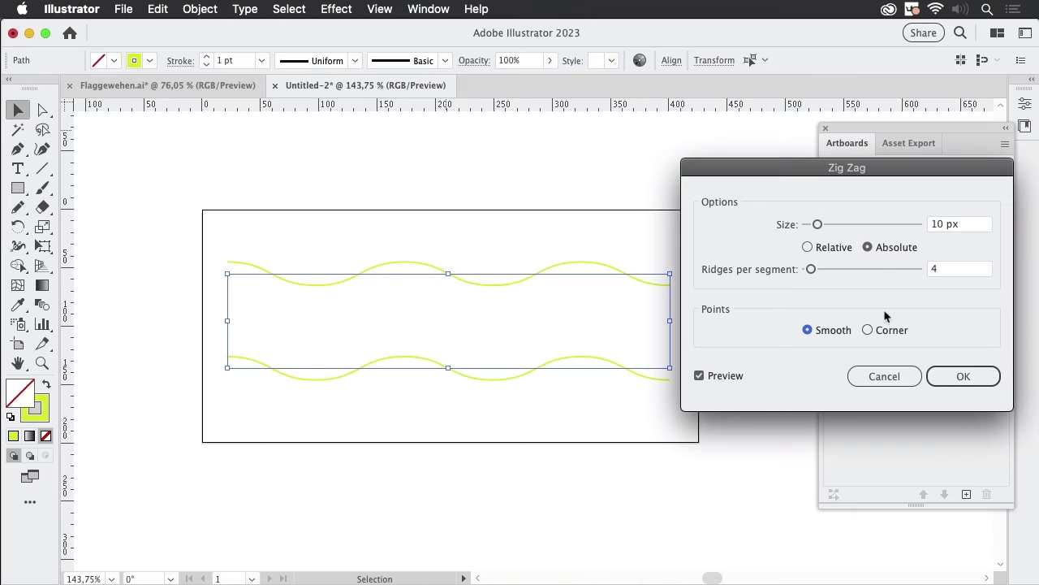
left_click_drag(811, 272, 812, 274)
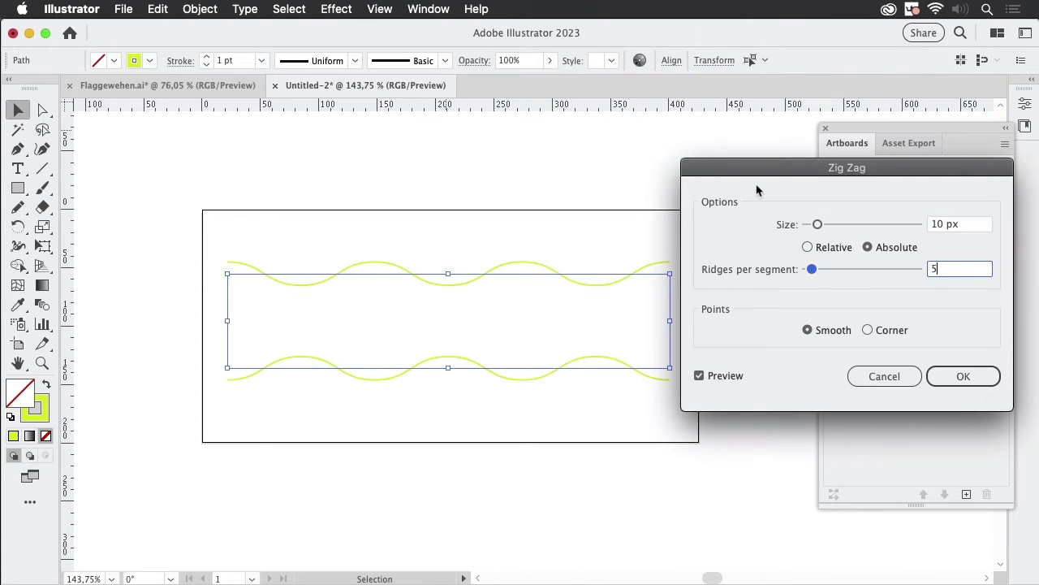
left_click_drag(764, 186, 783, 171)
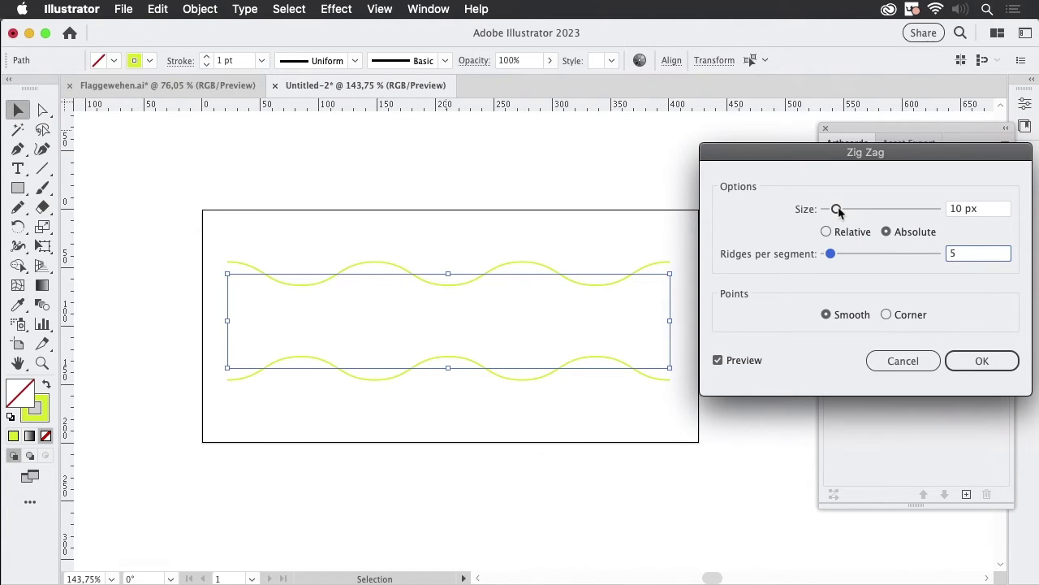
left_click_drag(837, 210, 841, 211)
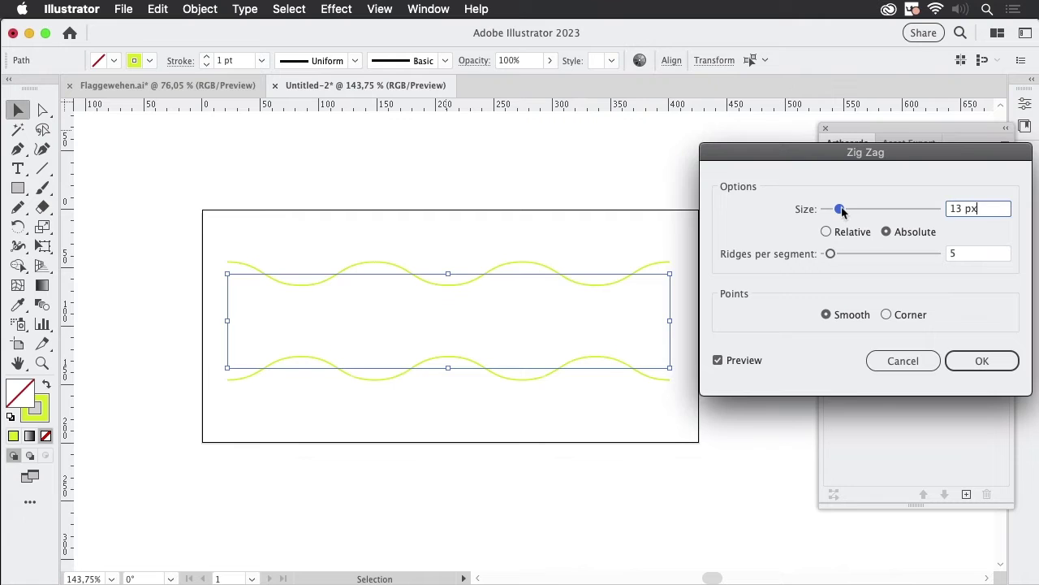
left_click(982, 361)
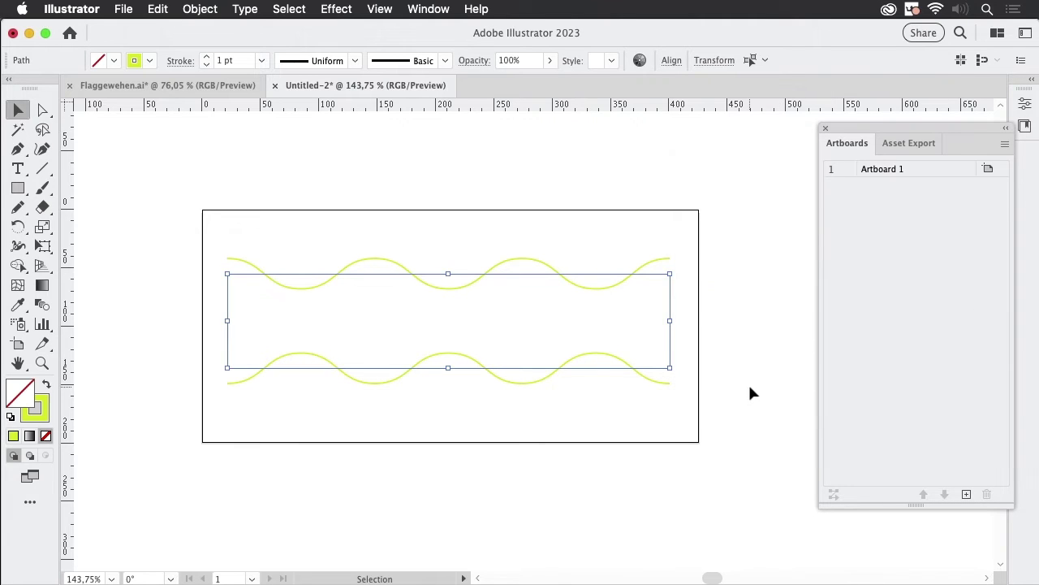
left_click(749, 393)
left_click_drag(734, 359, 590, 404)
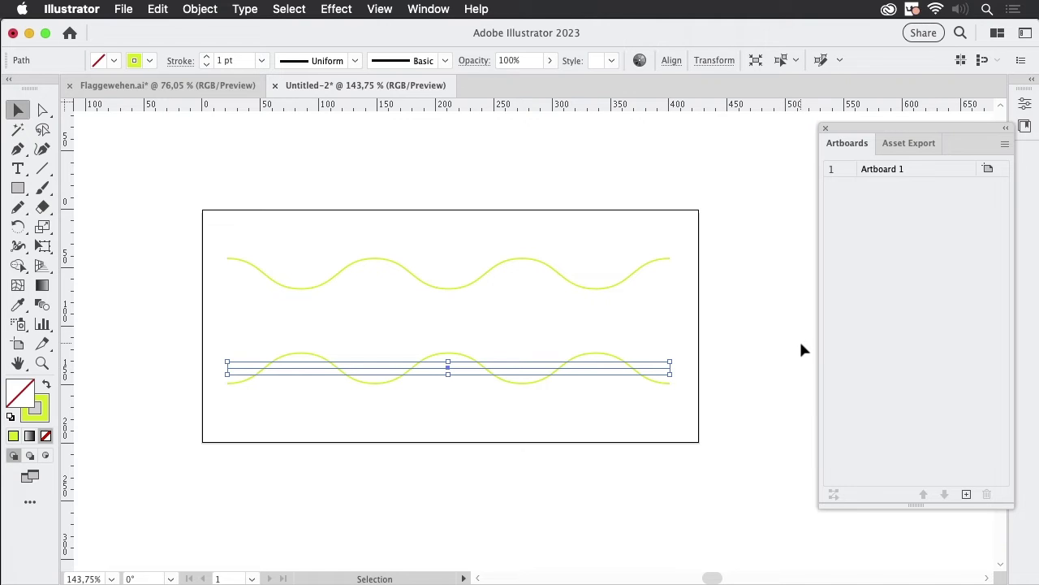
Remove the Zig Zag effect from the lower line via the Appearance panel
left_click(431, 9)
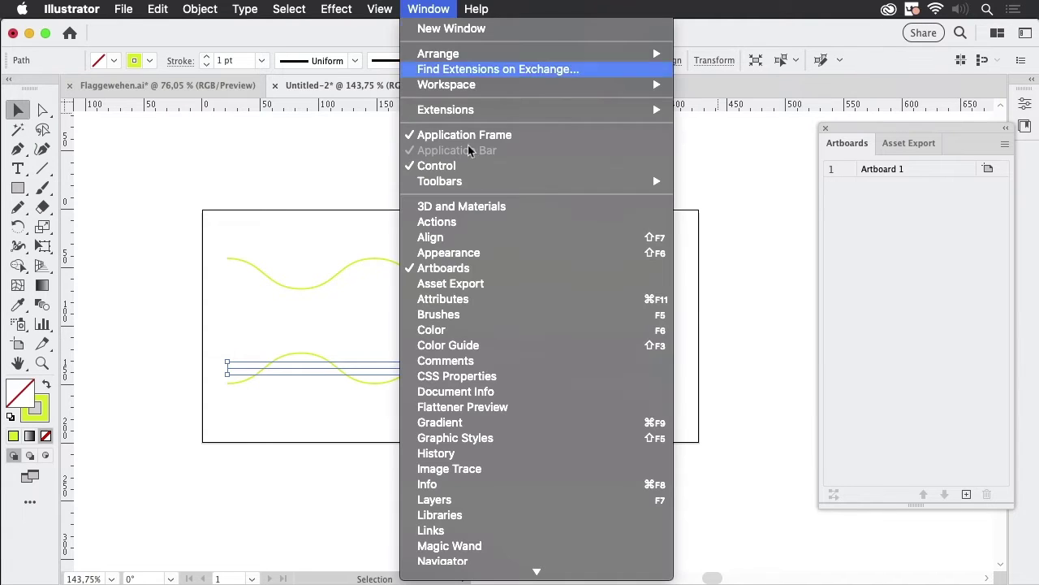
left_click(477, 253)
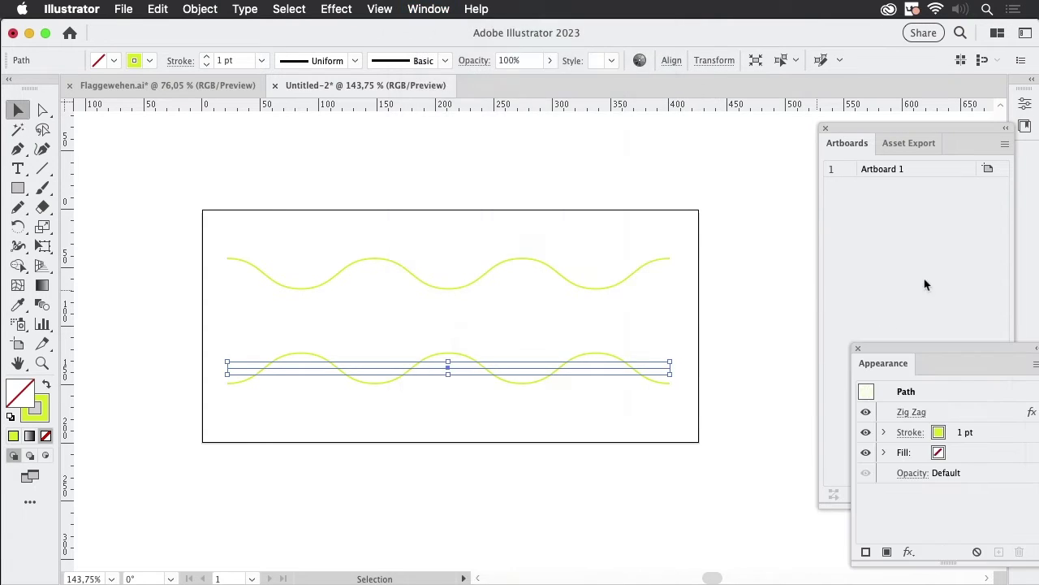
left_click(968, 414)
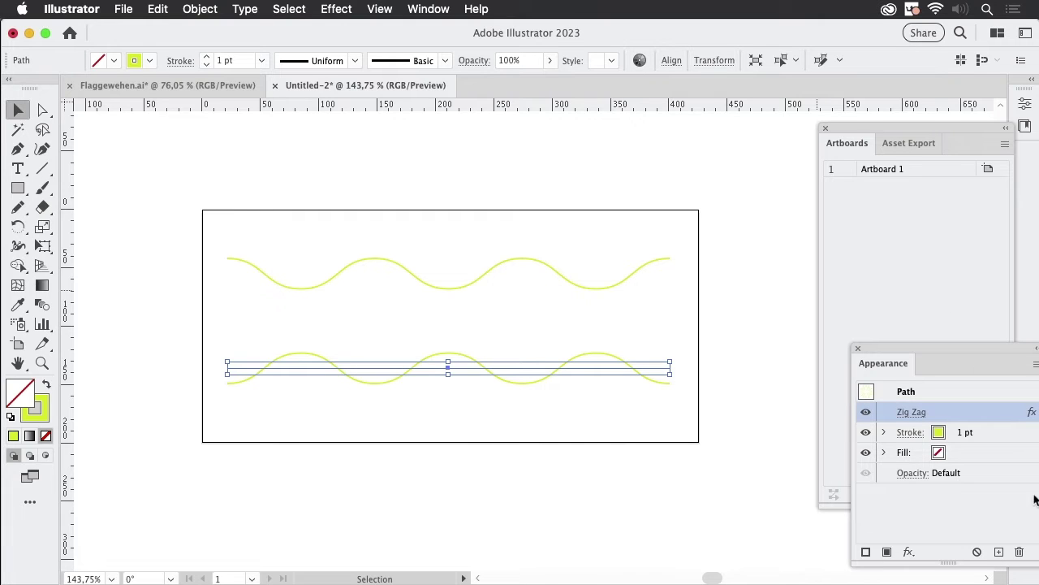
left_click(1019, 552)
left_click(739, 358)
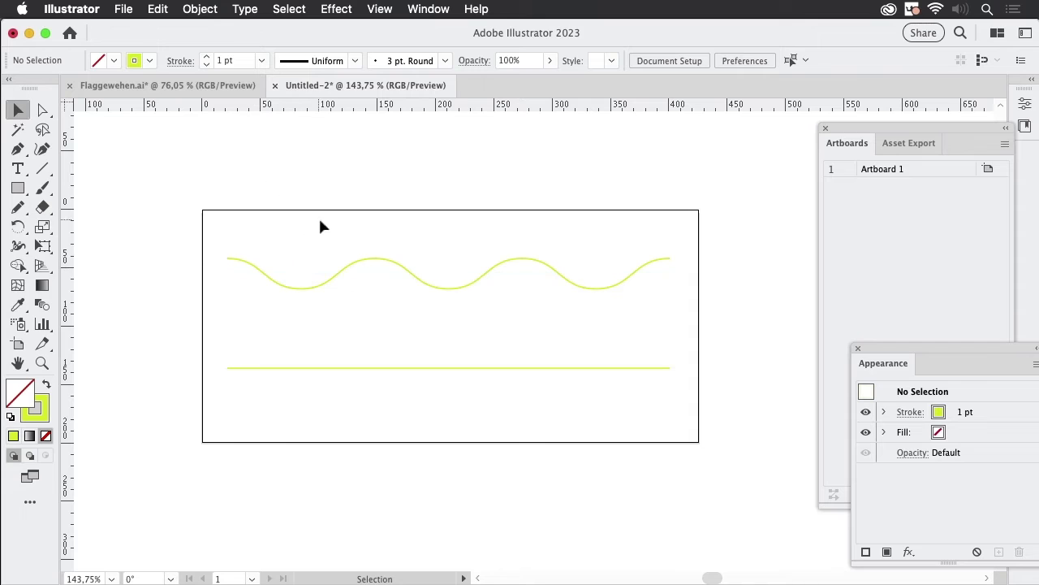
Expand the upper wave into real paths and copy it down to the lower line's position
left_click_drag(452, 312, 453, 313)
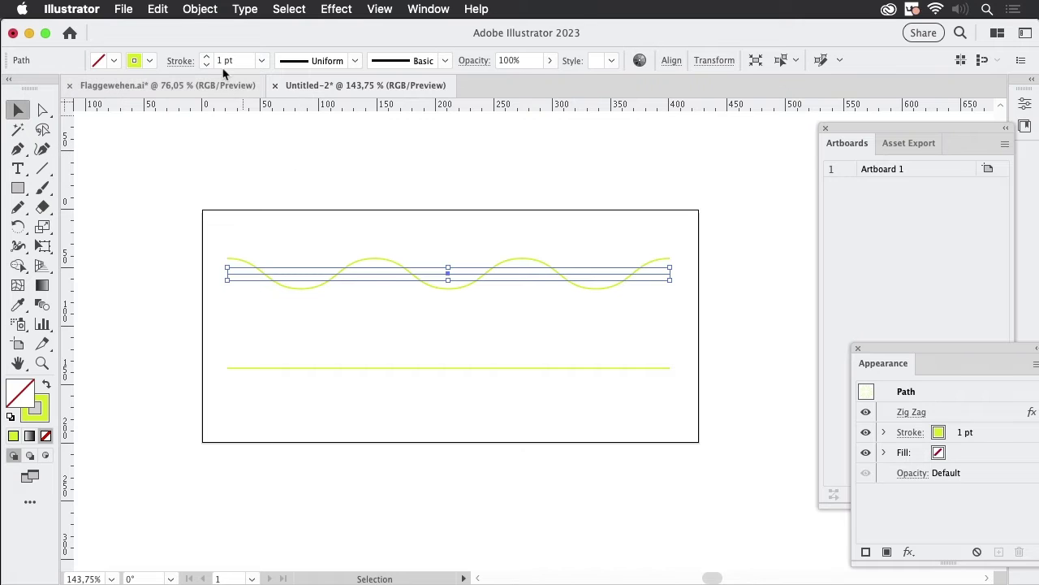
left_click(197, 10)
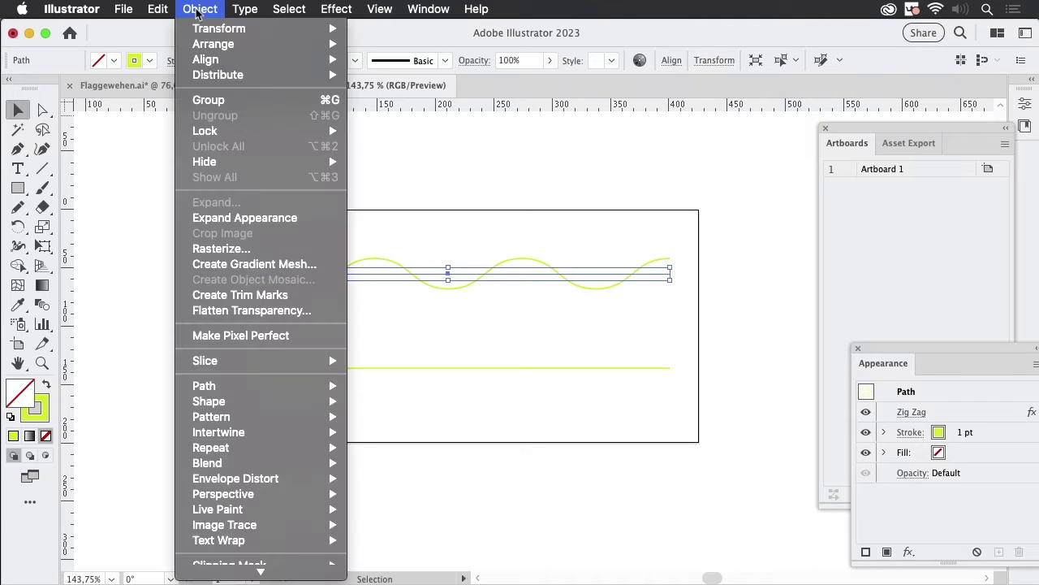
left_click(262, 218)
left_click(407, 227)
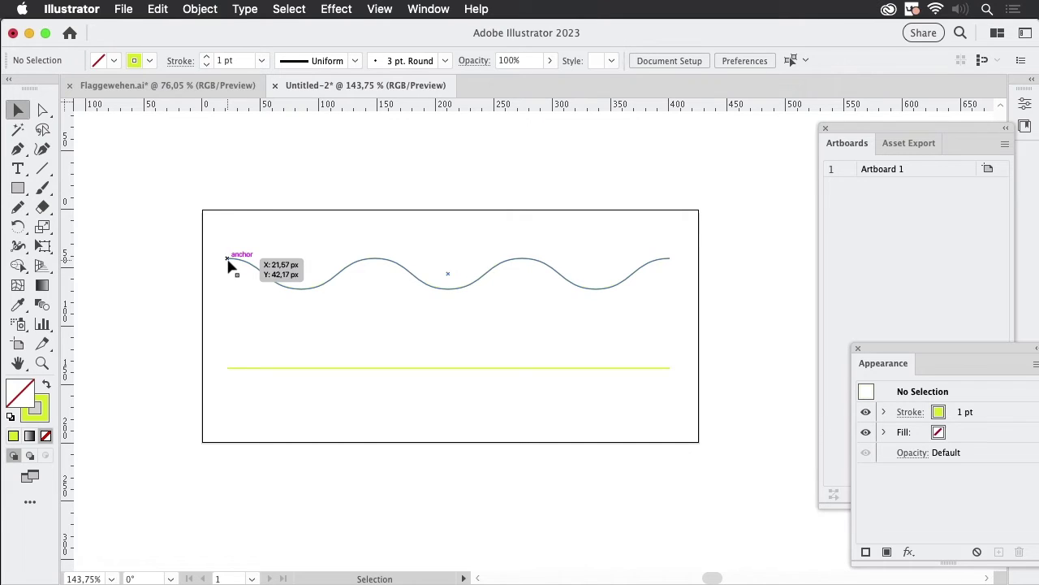
left_click_drag(229, 262, 229, 370)
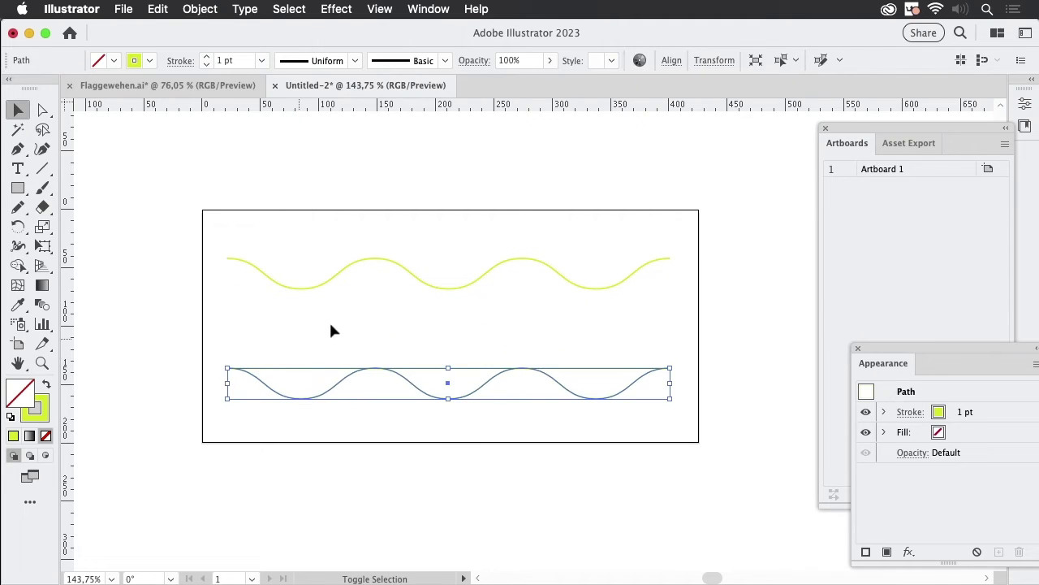
left_click(299, 347)
Delete the leftover straight line, group both waves, and centre them vertically on the artboard
left_click_drag(310, 377, 311, 377)
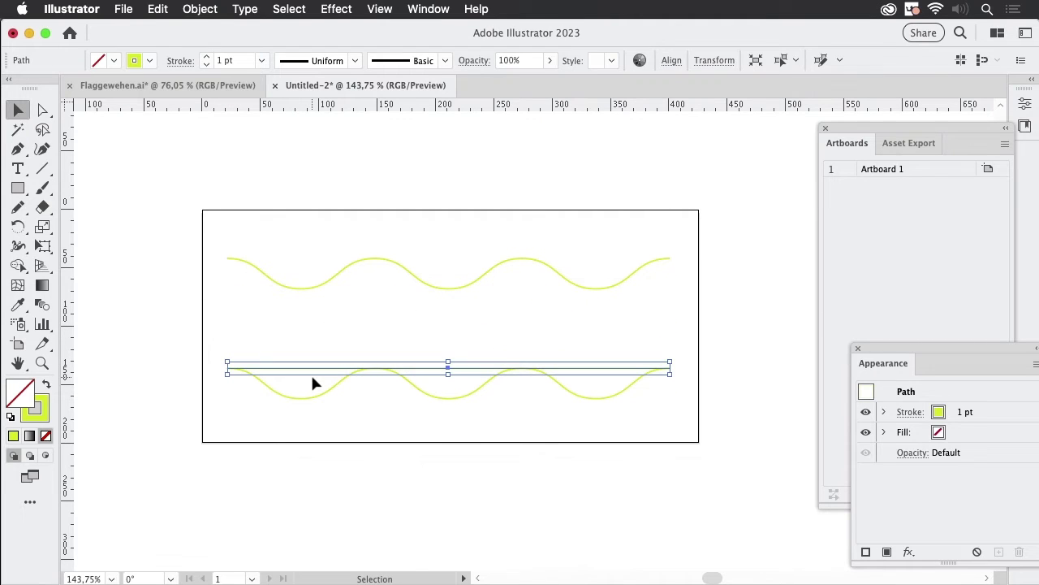
key("Delete")
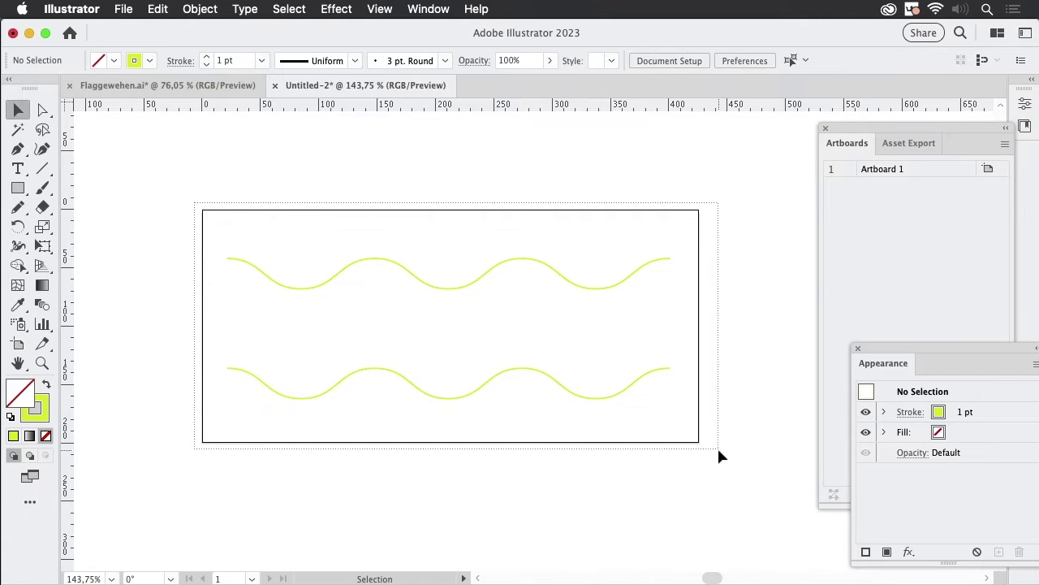
key("super+a")
key("super+g")
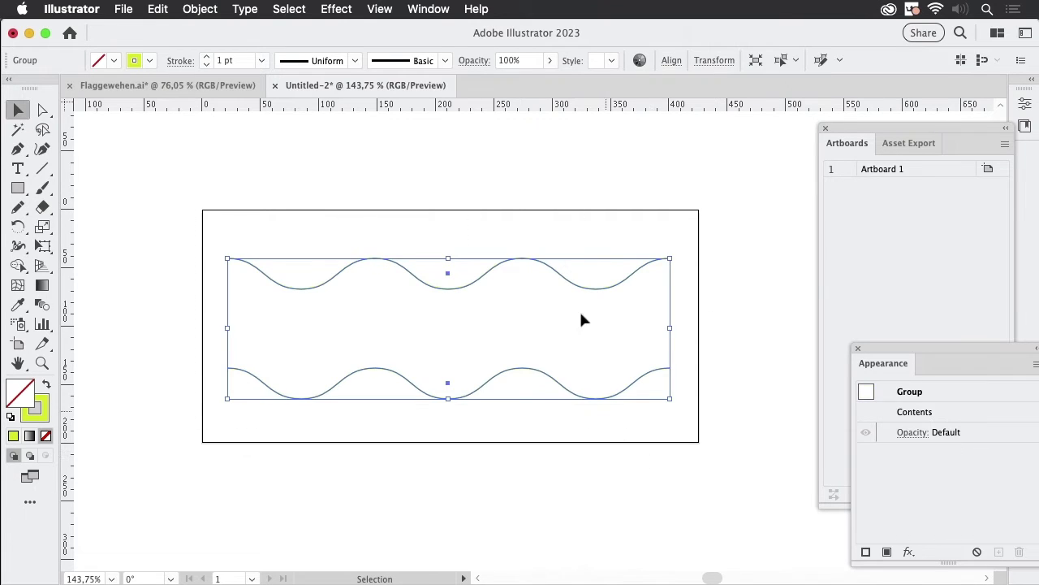
left_click(671, 60)
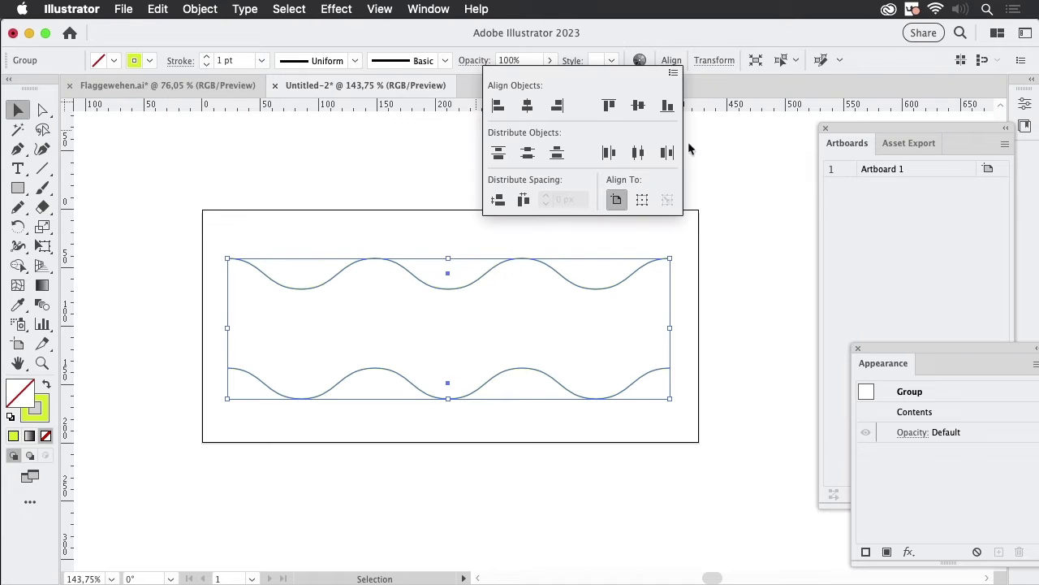
left_click(640, 107)
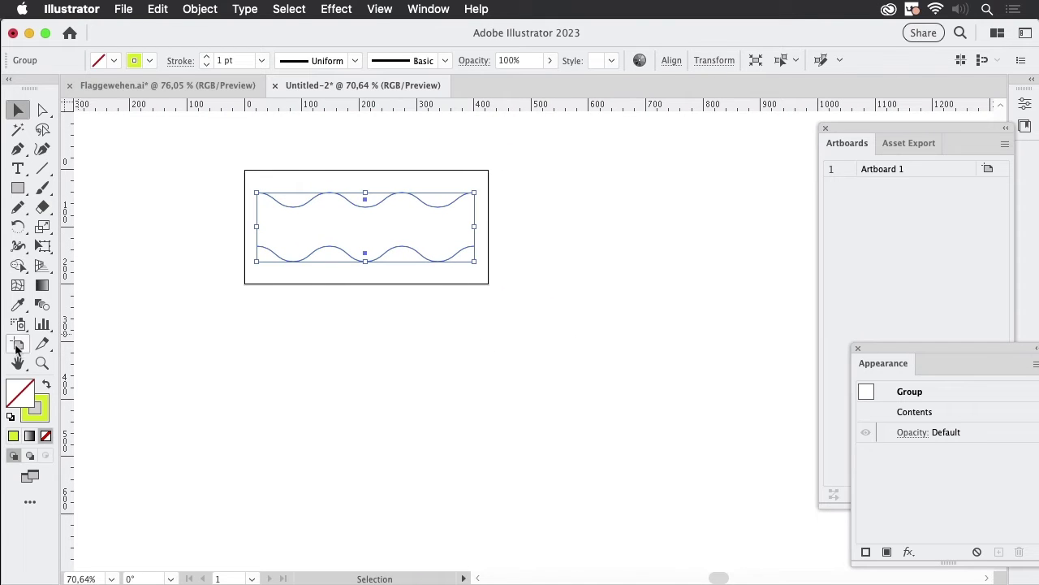
Add new artboards of the same 426 × 200 px size
left_click(18, 344)
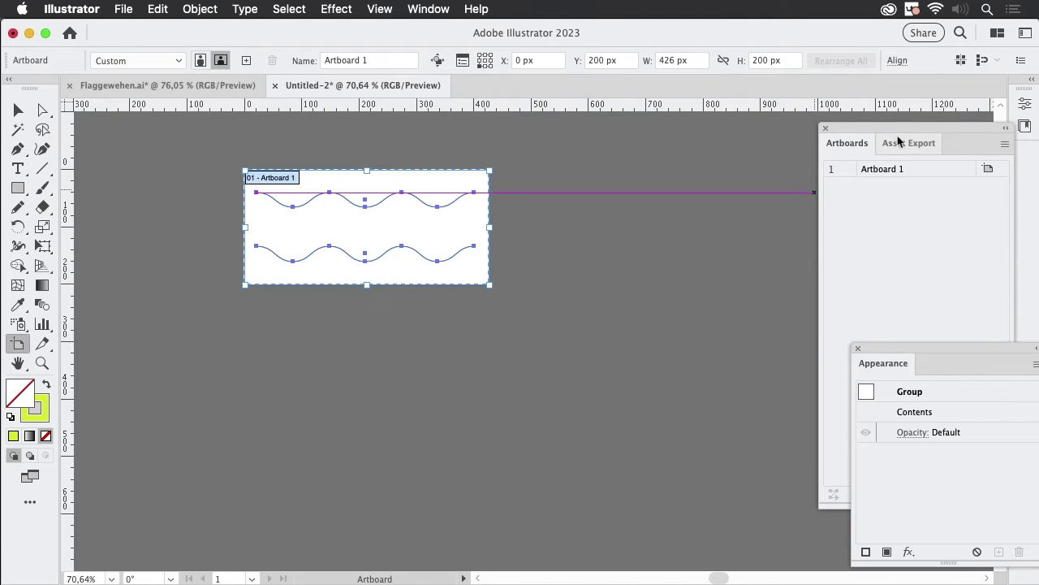
left_click_drag(849, 143, 648, 128)
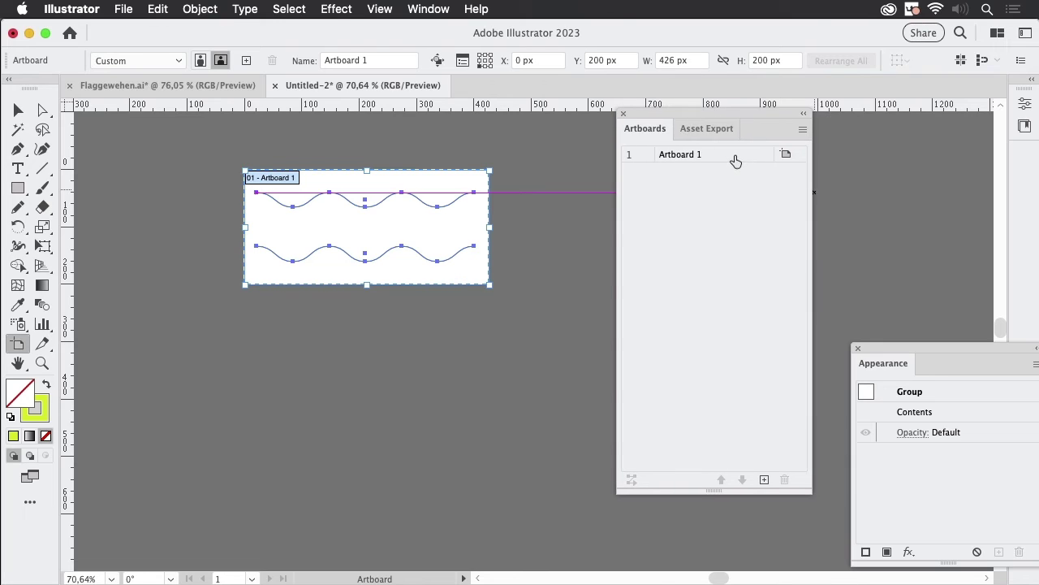
left_click(764, 479)
left_click(764, 480)
left_click(765, 480)
left_click(764, 480)
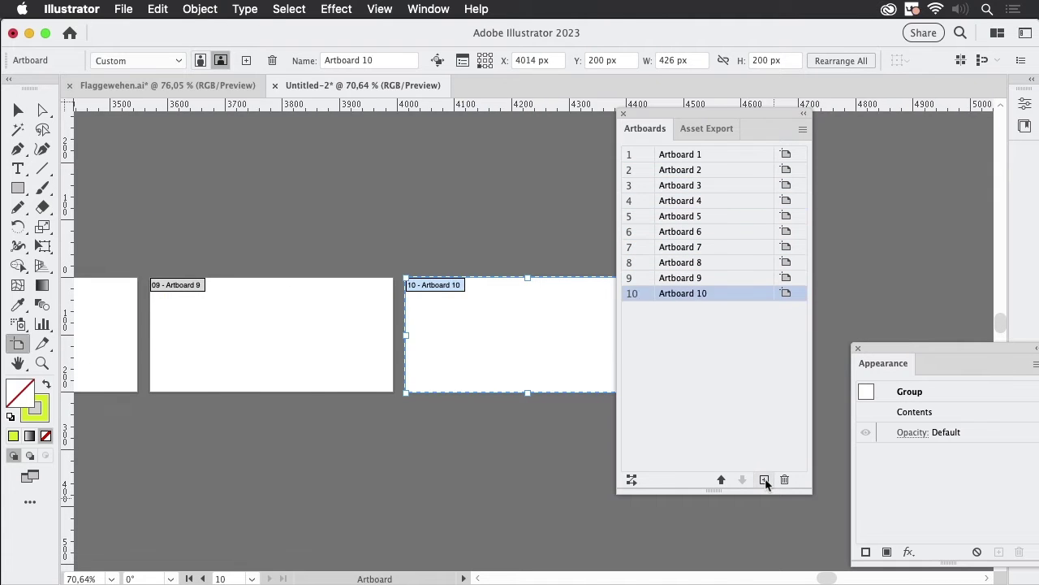
left_click(764, 480)
left_click(764, 480)
left_click(765, 480)
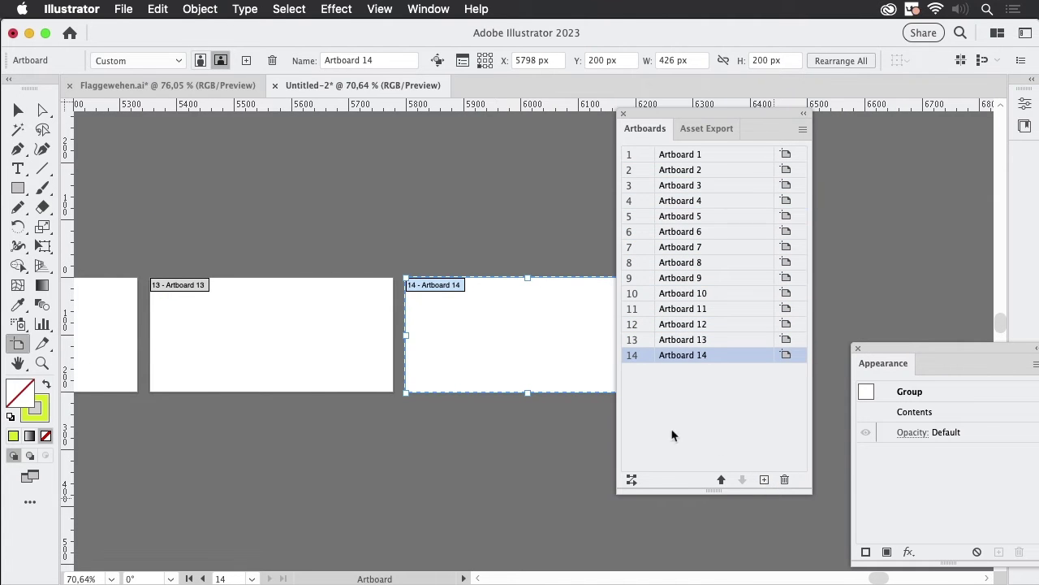
Review the new artboards and select all 14 in the Artboards panel
left_click_drag(471, 396, 318, 464)
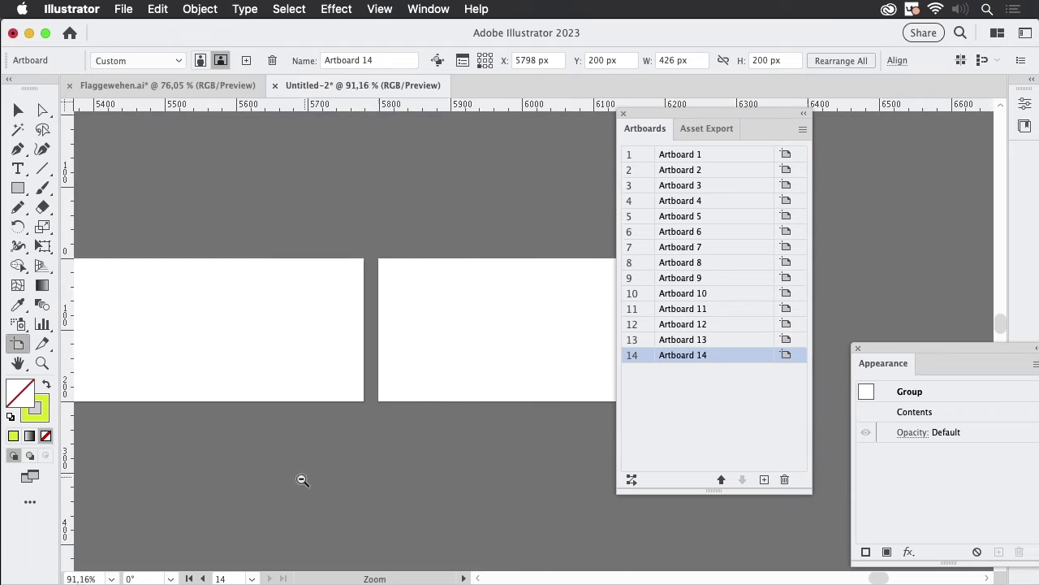
scroll(317, 463, "down", 5)
scroll(295, 492, "down", 3)
scroll(295, 492, "down", 3)
left_click_drag(382, 336, 262, 246)
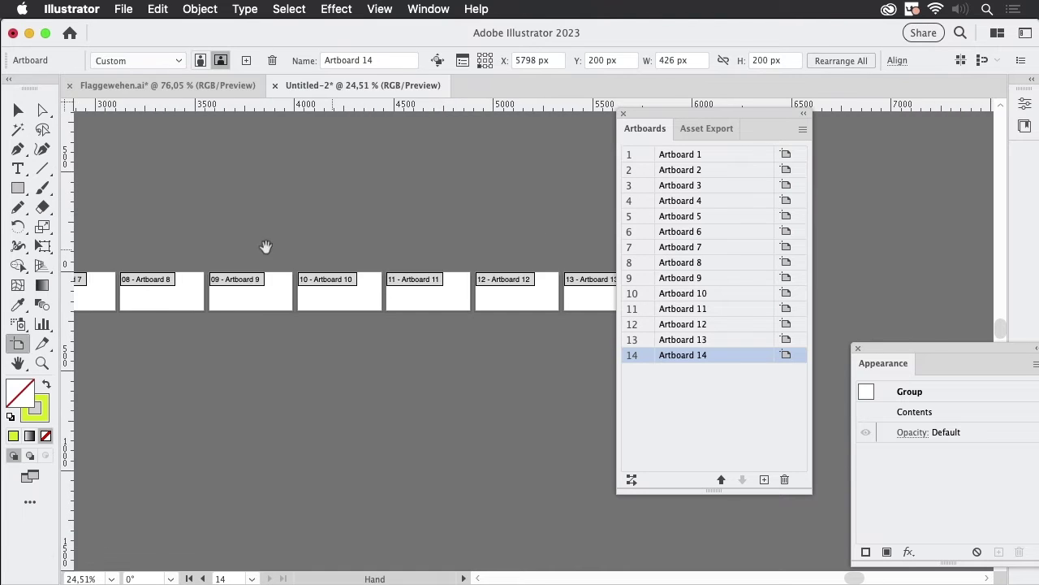
scroll(262, 246, "left", 5)
scroll(262, 250, "left", 3)
scroll(292, 239, "left", 2)
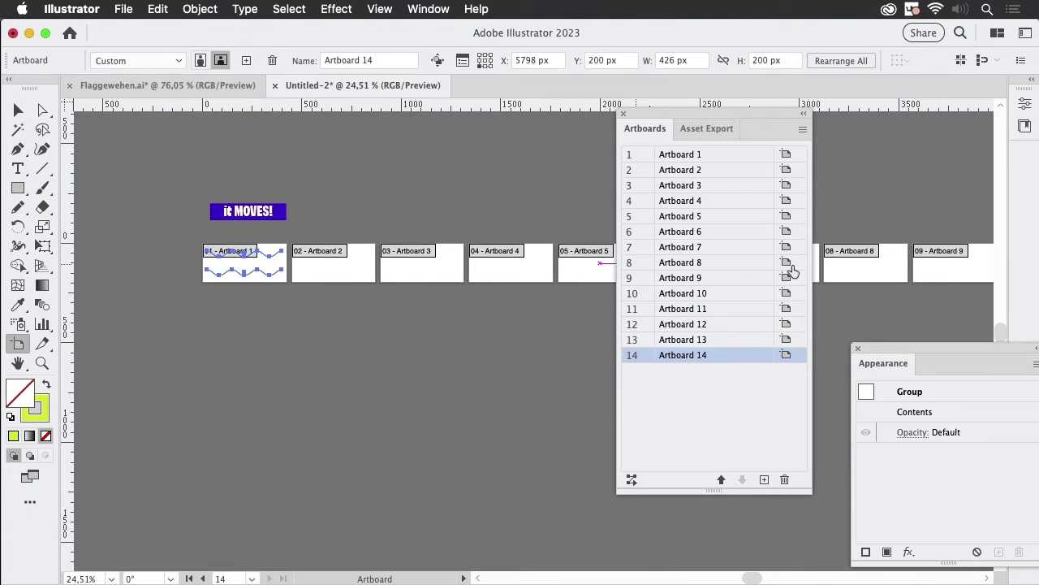
left_click(733, 160, "shift")
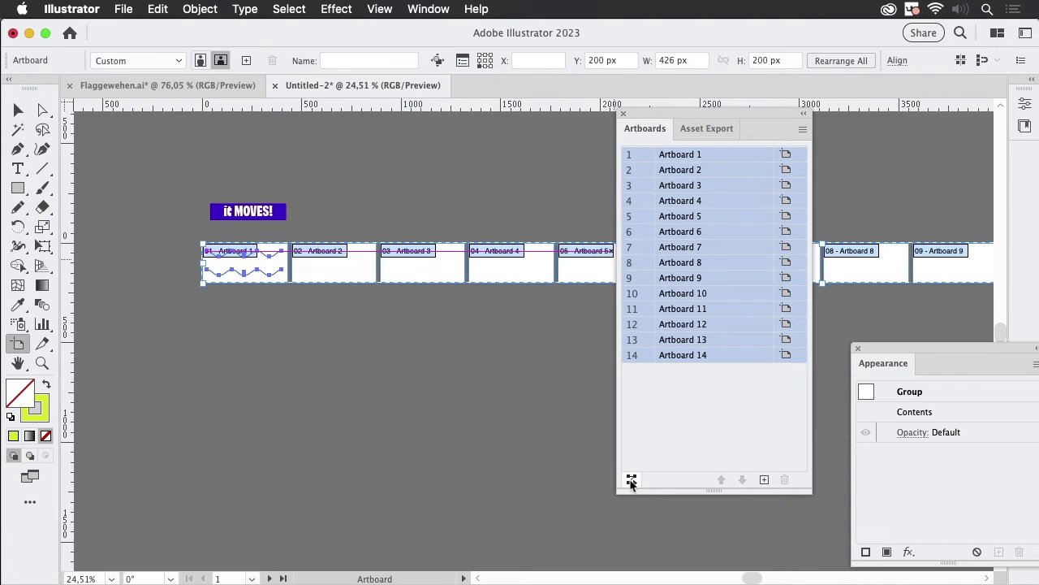
Rearrange all 14 artboards into one column and select the wave group on the first
left_click(631, 481)
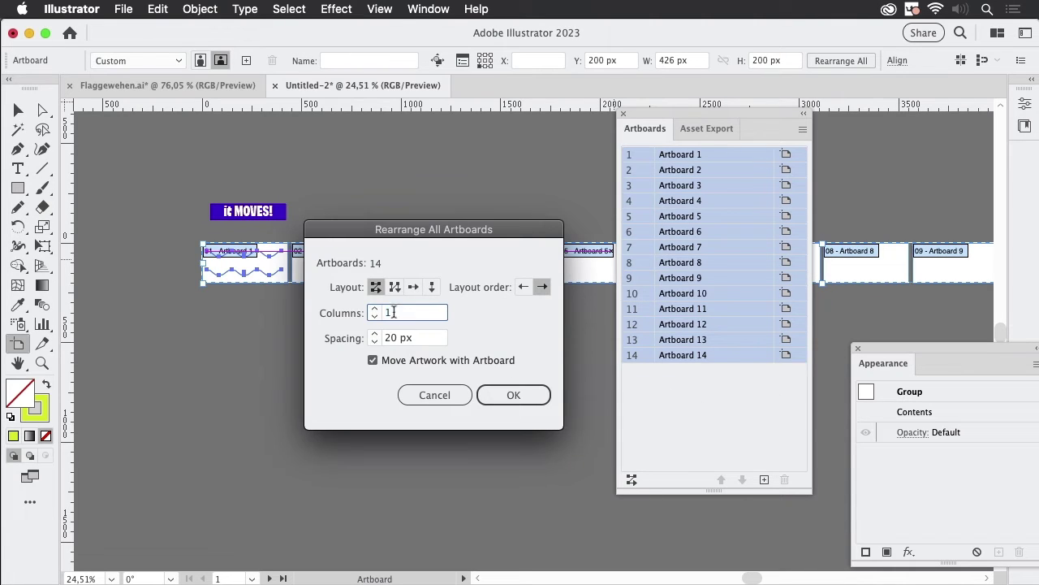
left_click(537, 395)
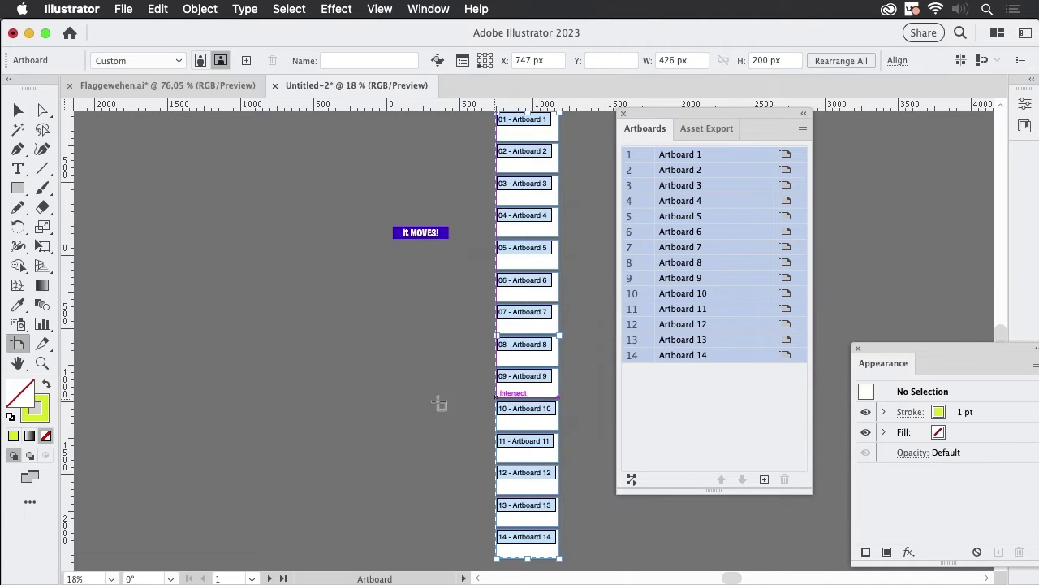
left_click(17, 111)
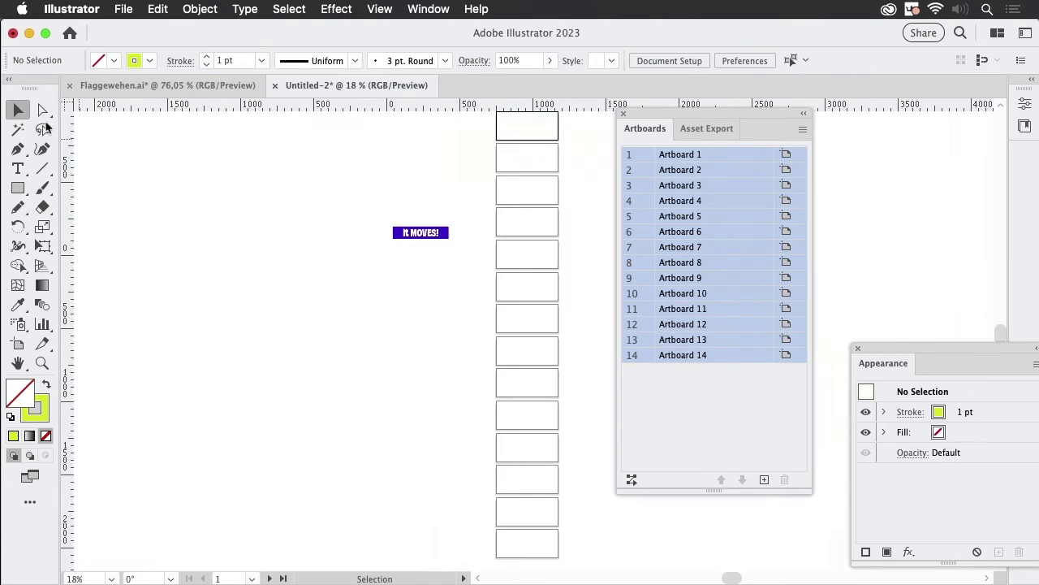
mouse_move(501, 349)
left_mouse_down()
mouse_move(433, 387)
mouse_move(435, 408)
left_mouse_up()
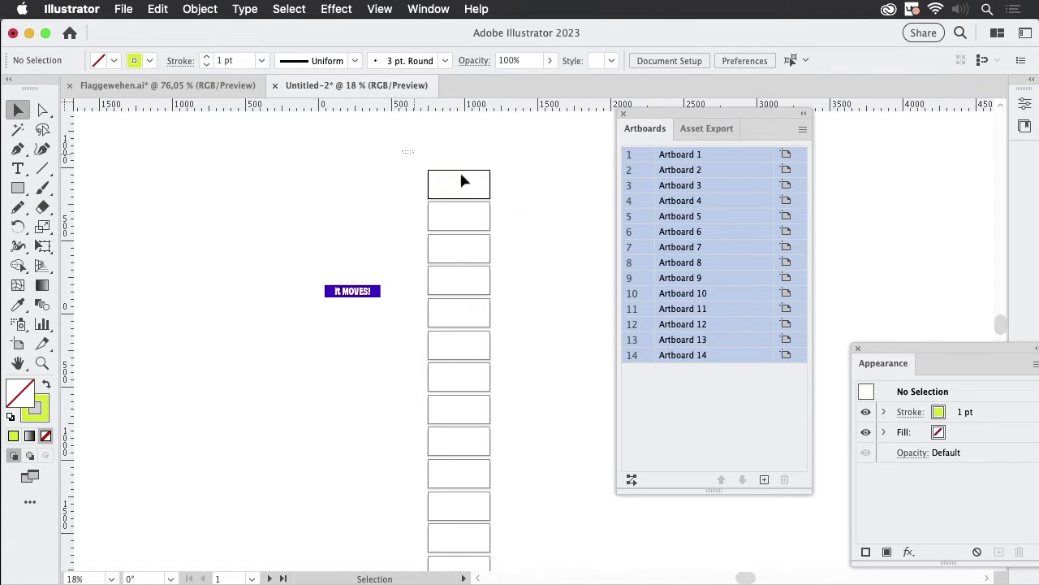
left_click_drag(412, 154, 497, 197)
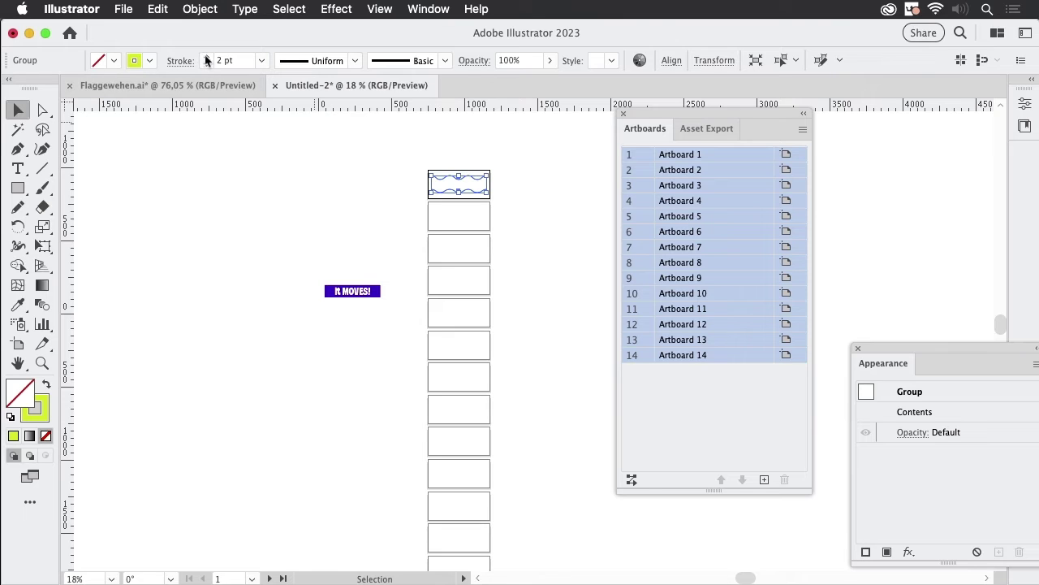
Set the stroke weight of the wavy lines to 4 pt
left_click(206, 57)
left_click(207, 57)
left_click(524, 203)
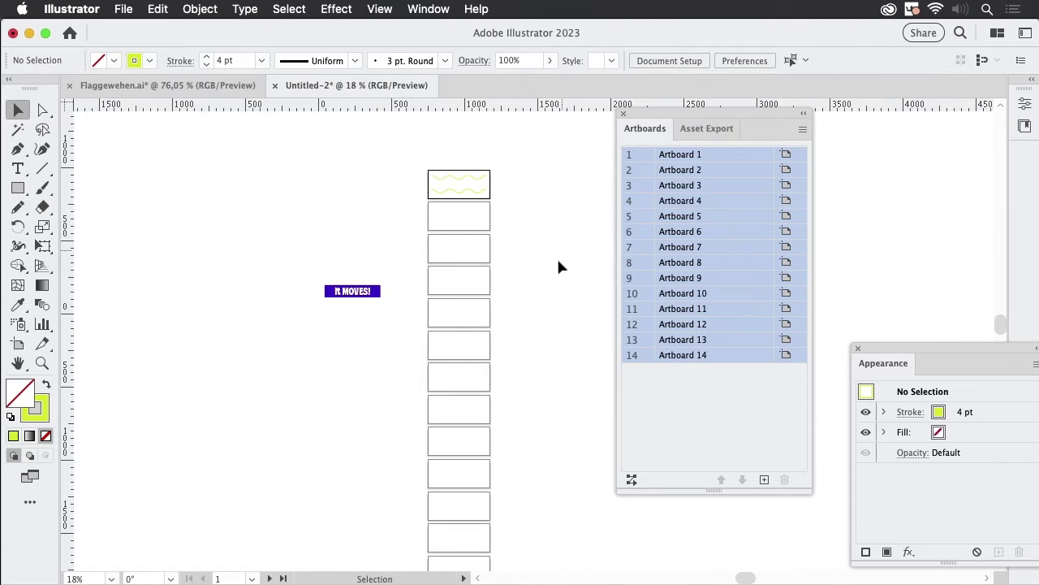
left_click_drag(557, 272, 543, 261)
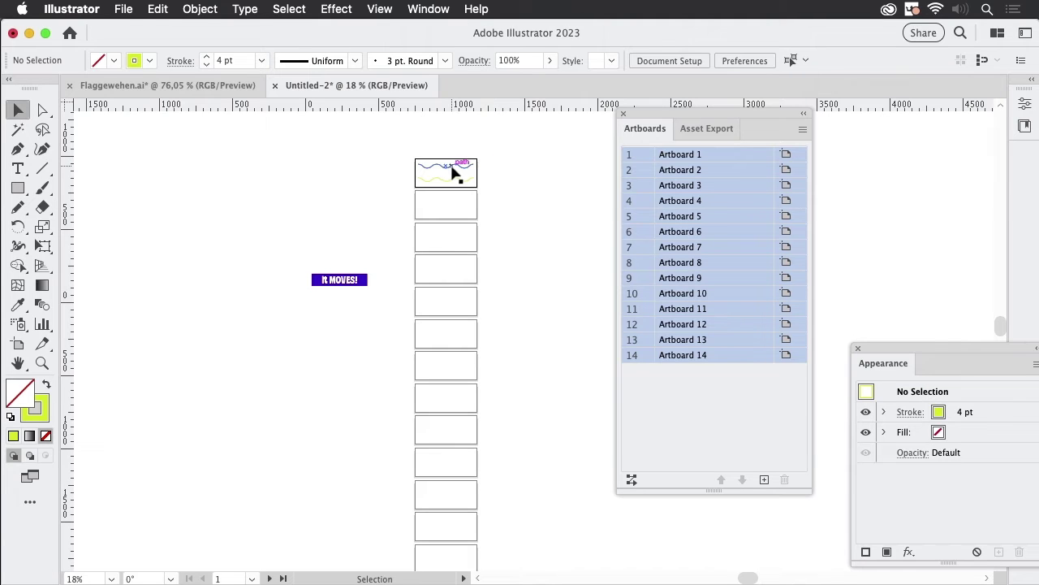
Switch the rulers to artboard rulers via View > Rulers
left_click_drag(454, 172, 466, 176)
left_click(380, 9)
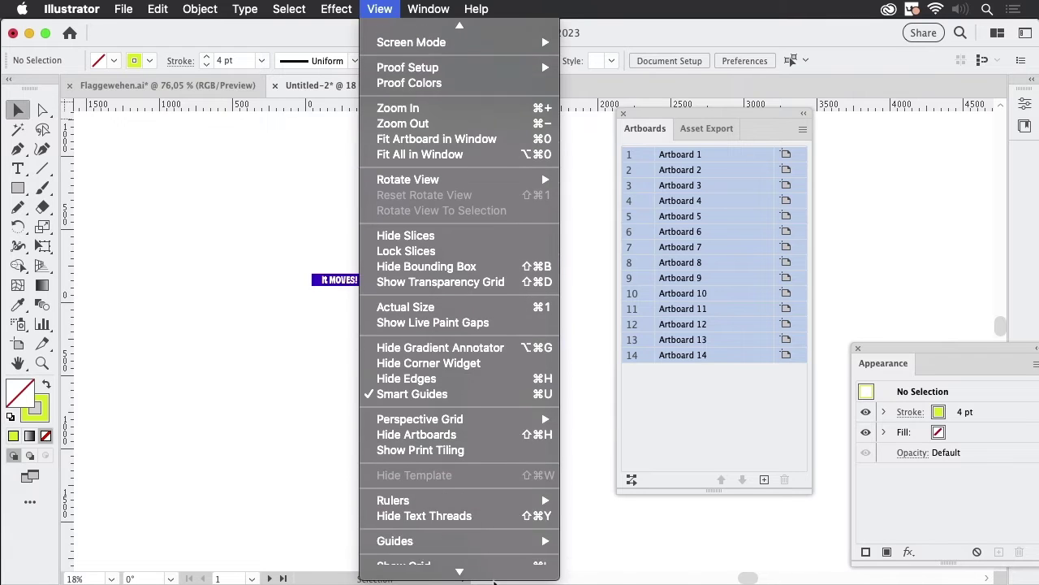
mouse_move(393, 470)
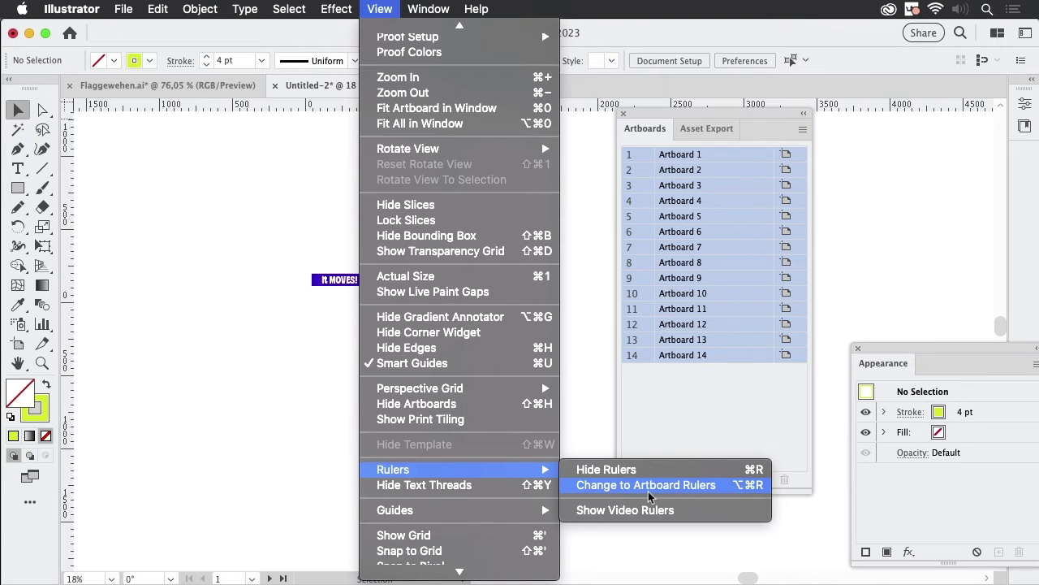
left_click(648, 484)
left_click(473, 299)
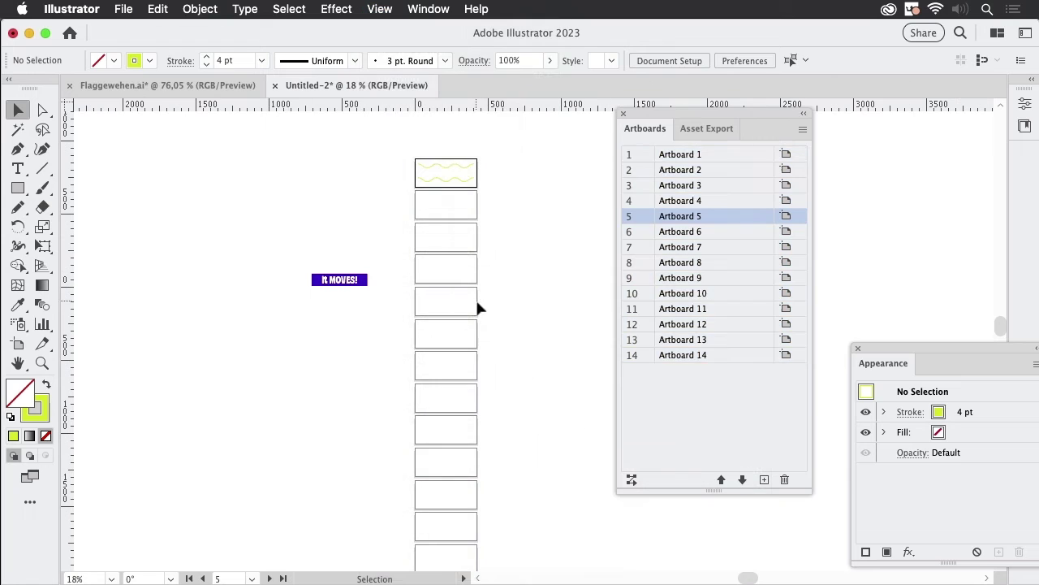
Activate Artboard 1, select its wave group and show its Transform values
left_click(473, 167)
left_click(454, 171)
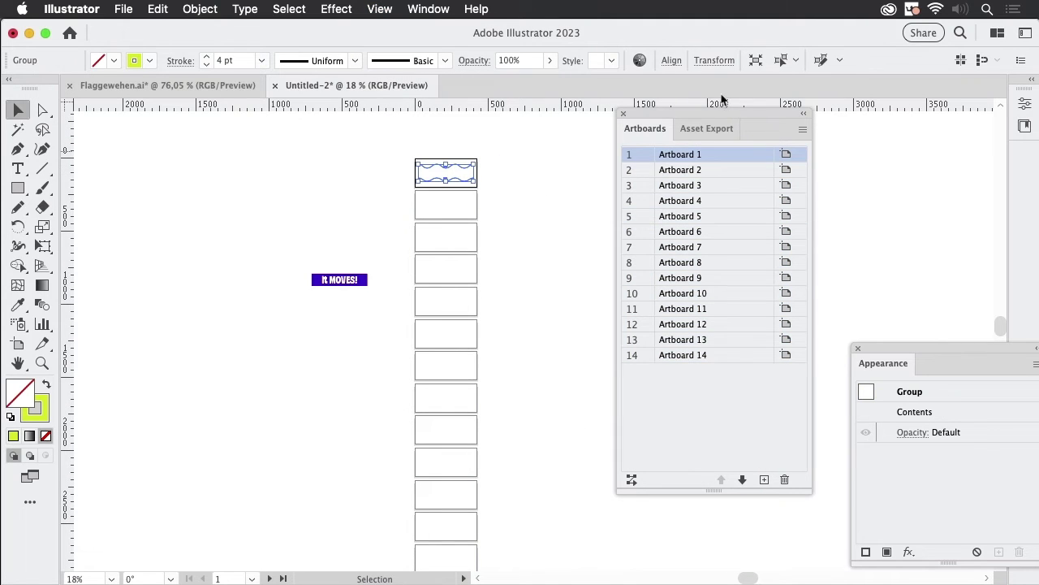
left_click(715, 61)
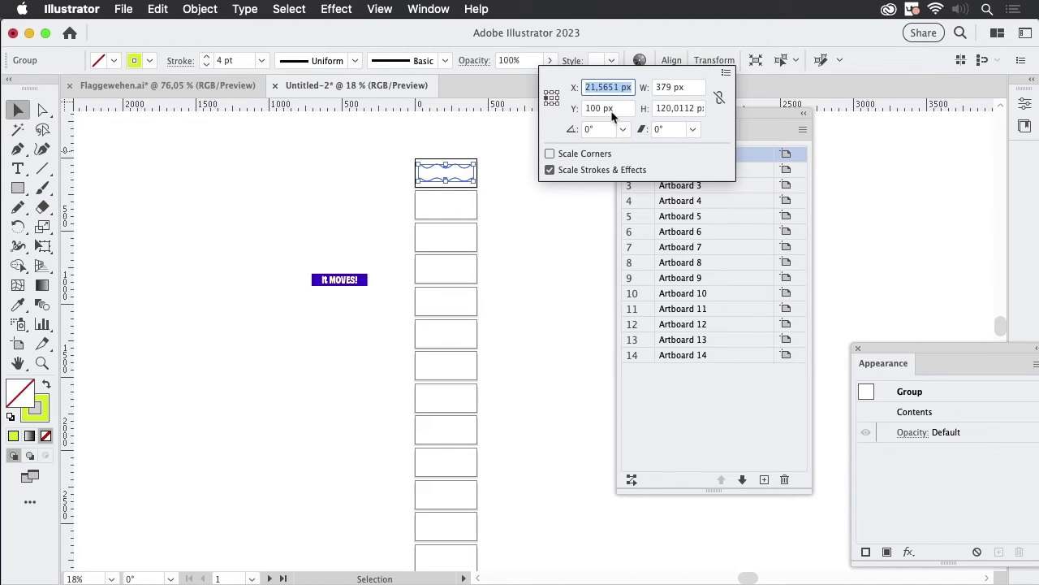
Alt-drag a copy of the Artboard 1 wave group down the artboard column
left_click(543, 254)
left_click(518, 235)
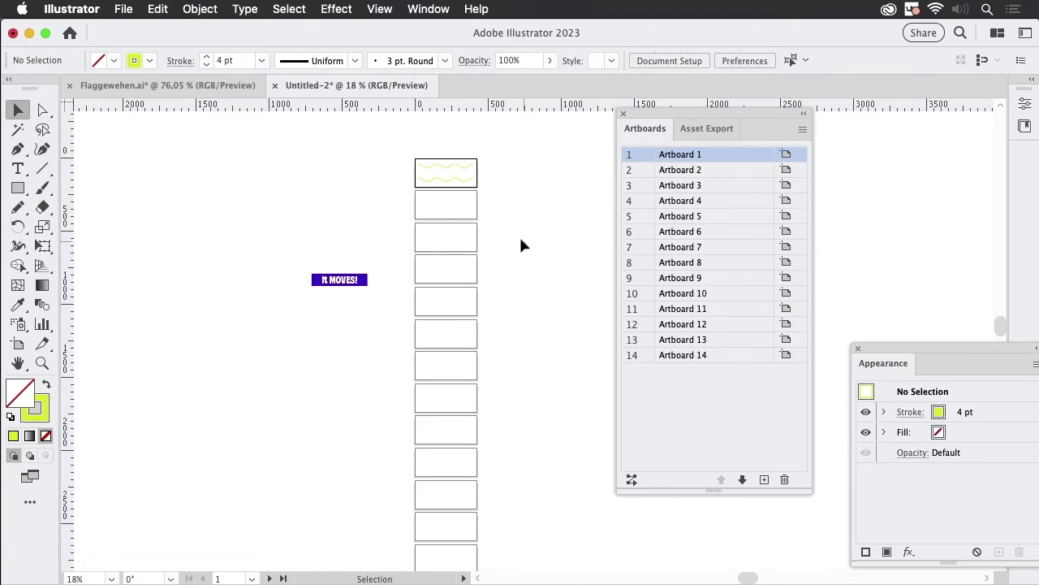
left_click_drag(538, 255, 519, 233)
left_click(445, 151)
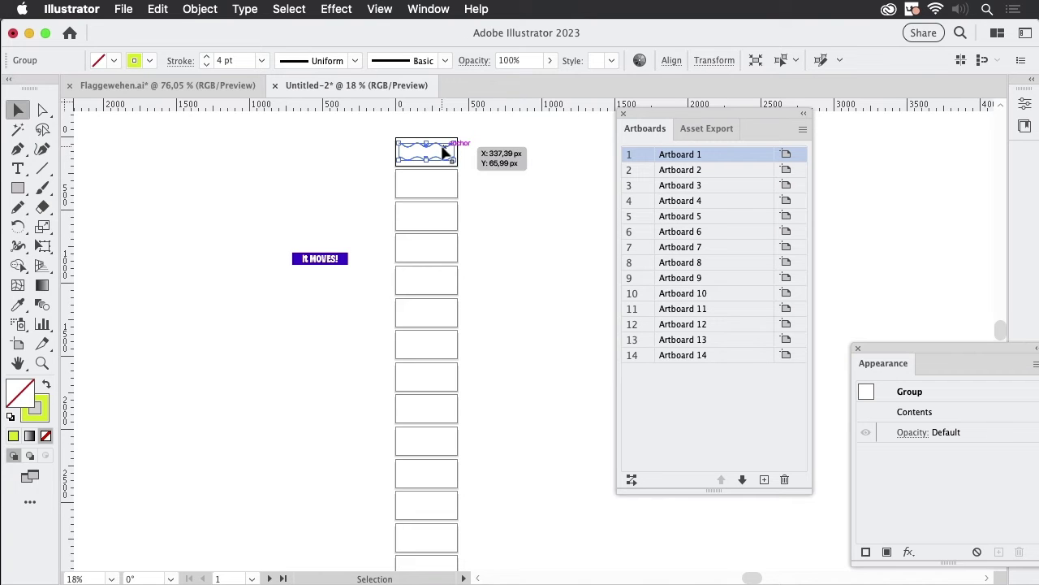
left_click_drag(445, 151, 459, 528)
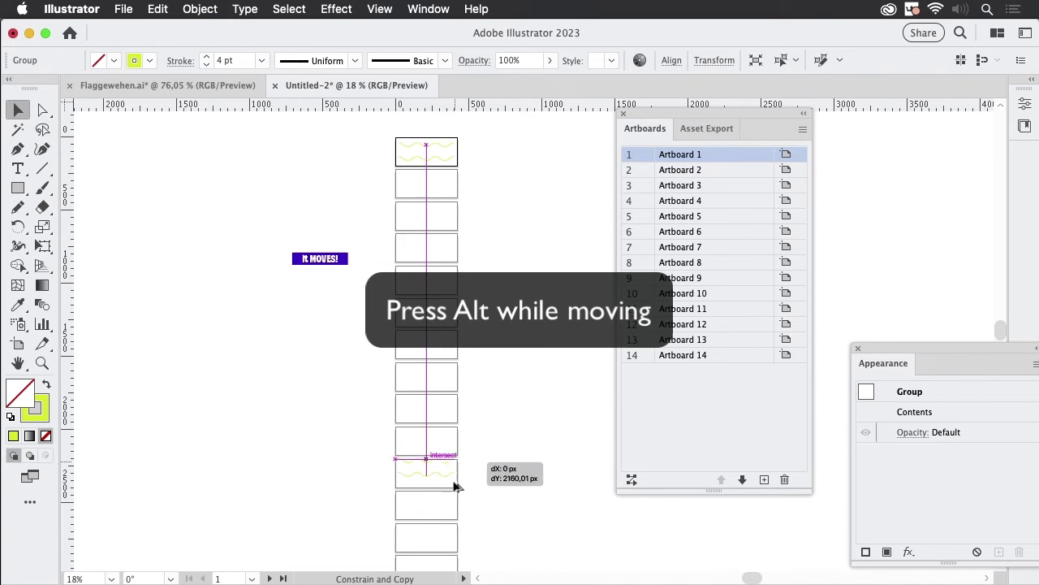
Delete the wave group copy sitting on Artboard 13
scroll(518, 485, "down", 5)
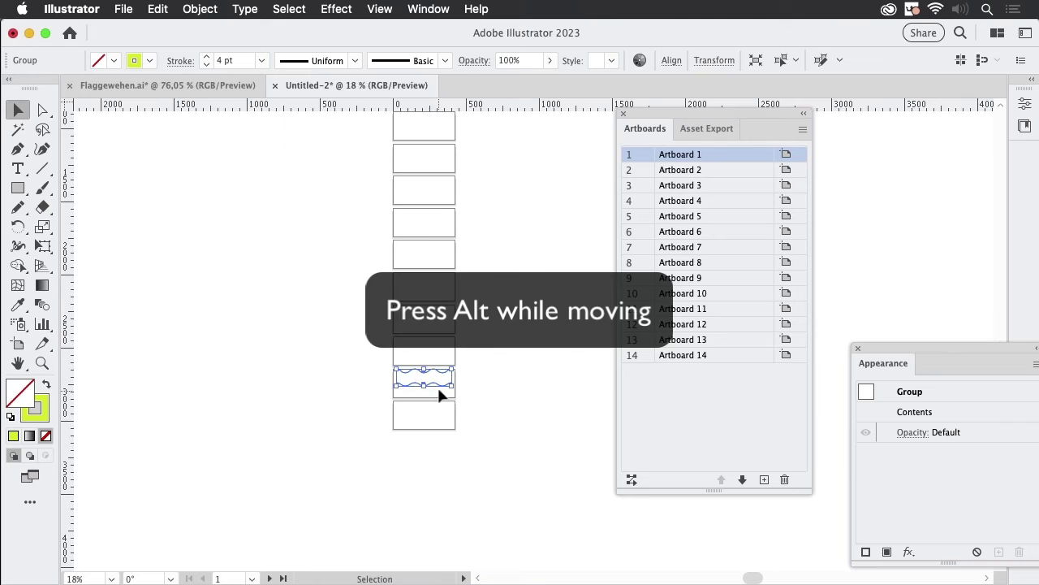
left_click_drag(437, 391, 431, 428)
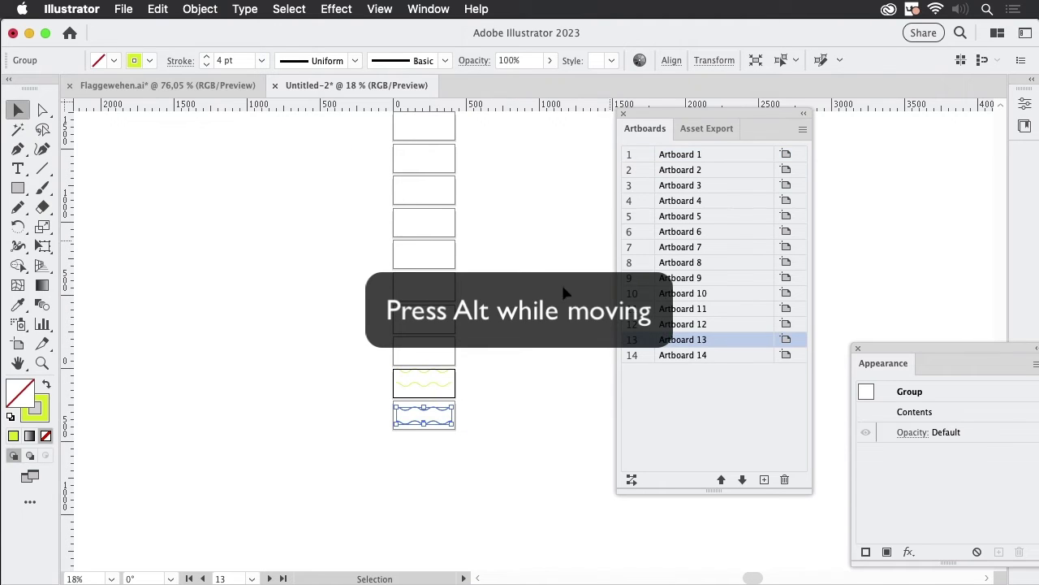
left_click(445, 389)
key("Delete")
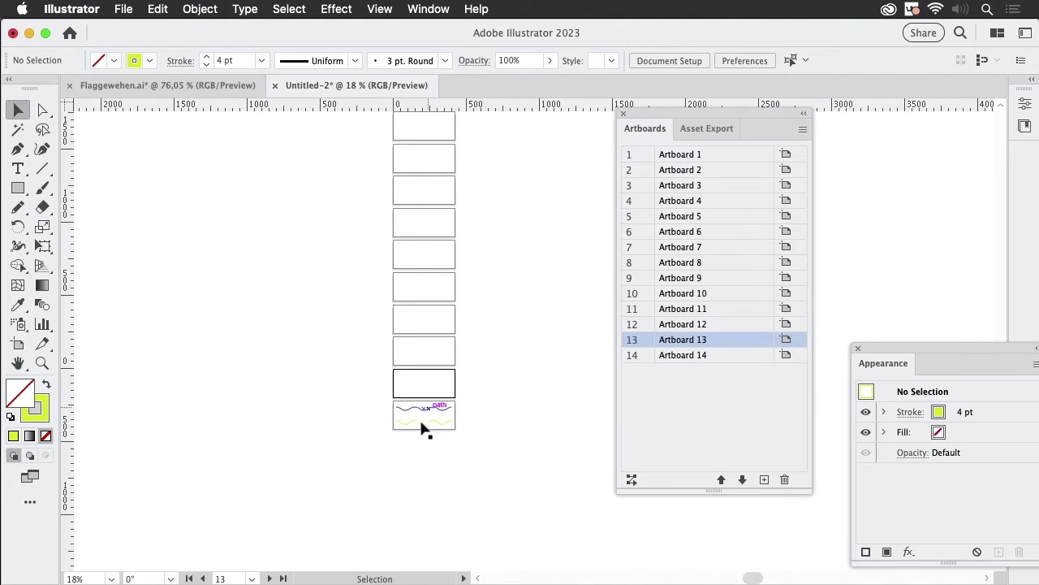
Check the Artboard 14 wave group's position in Transform, then pan to the banner
left_click(437, 417)
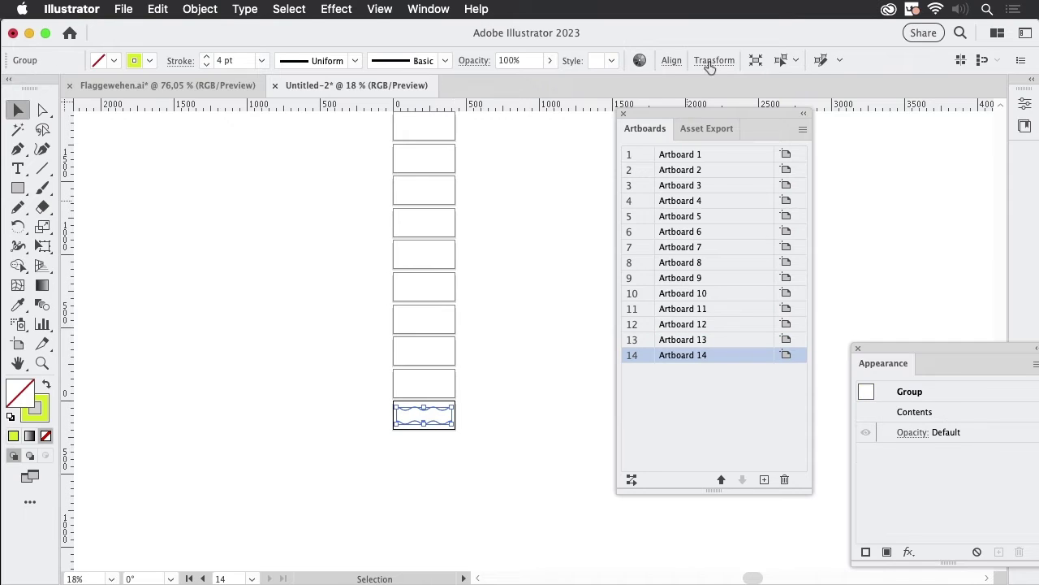
left_click(714, 62)
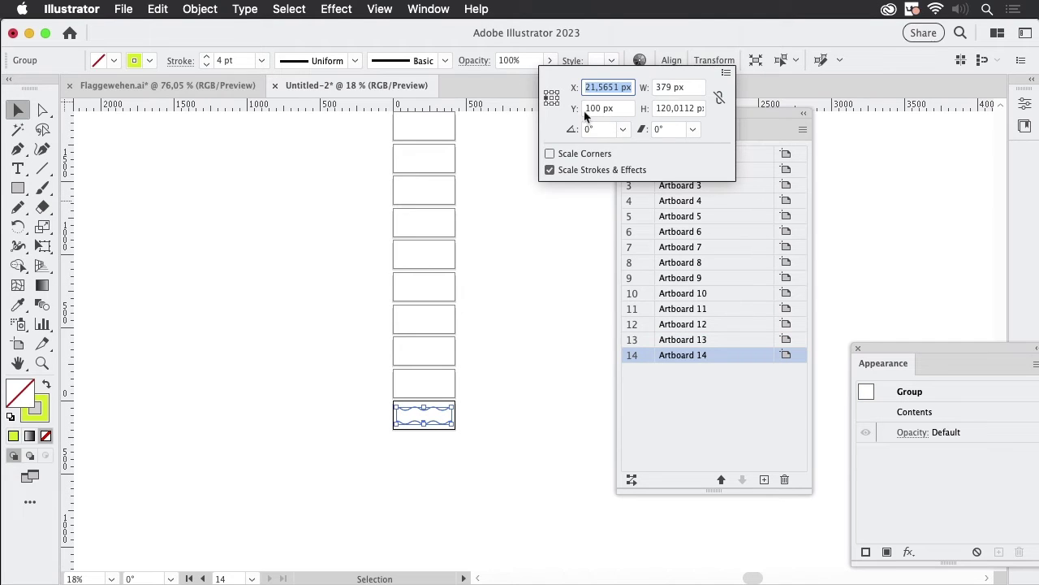
key("space")
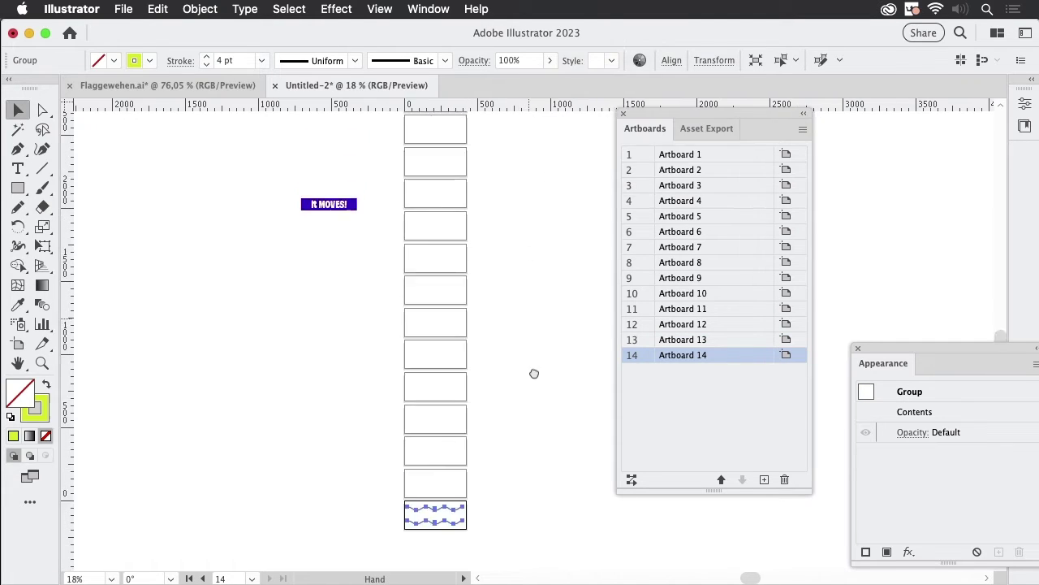
mouse_move(510, 216)
left_mouse_down()
mouse_move(505, 290)
mouse_move(507, 249)
left_mouse_up()
key("space")
Copy the first artboard's waves straight down and place the copy on Artboard 7
left_click(485, 189)
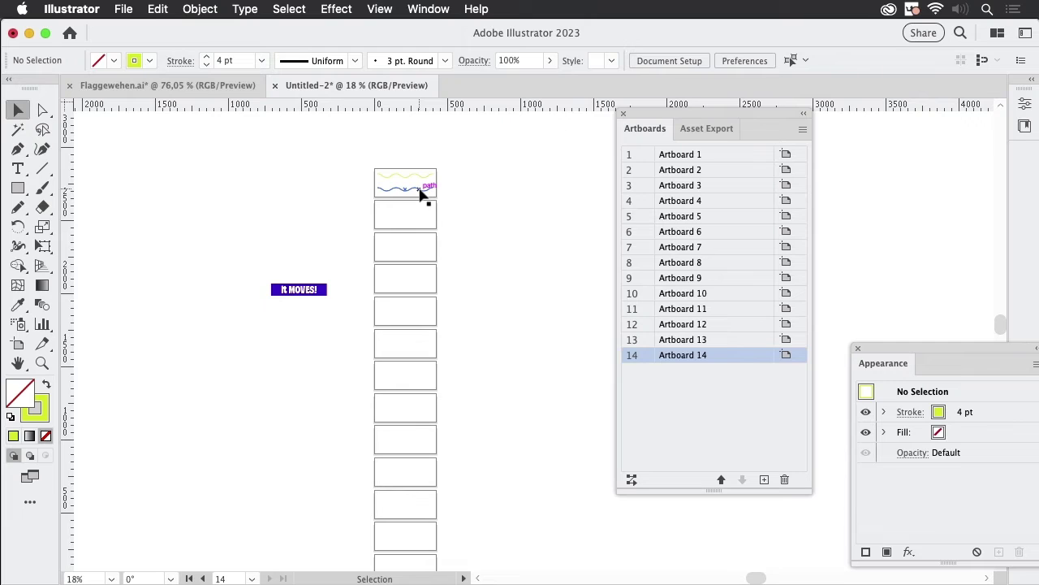
left_click_drag(421, 193, 461, 449)
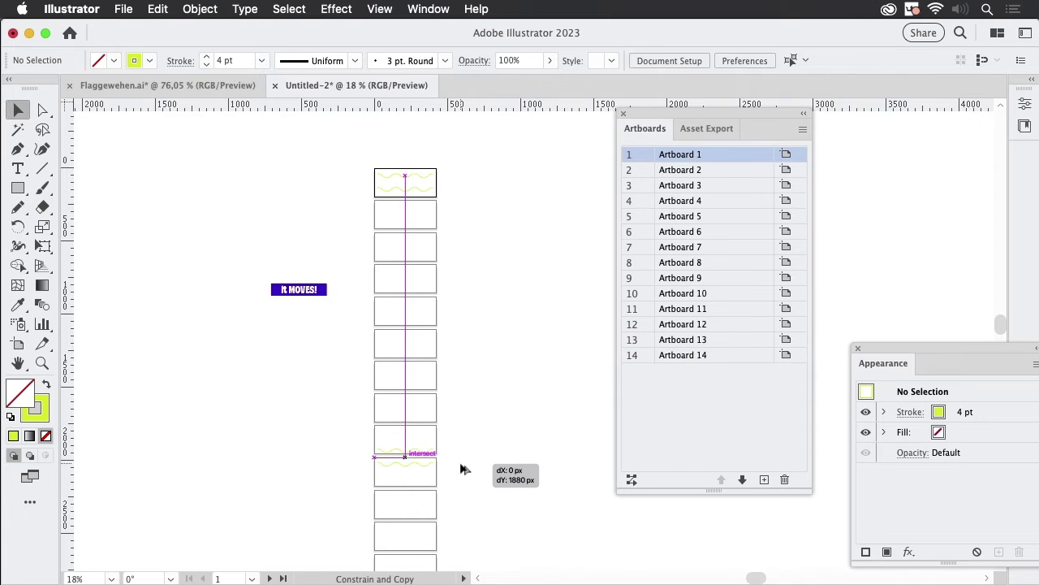
key("space")
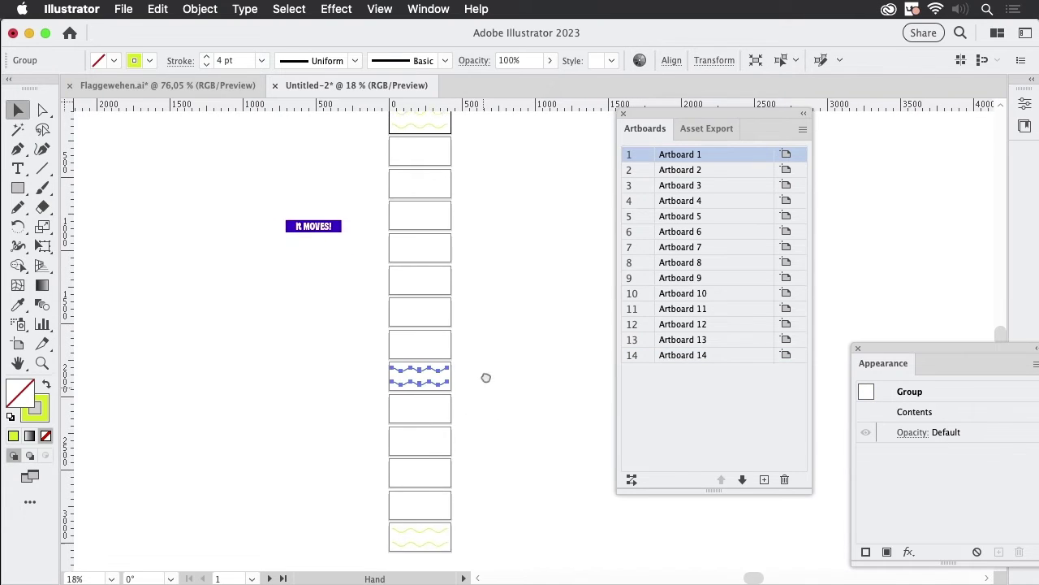
mouse_move(459, 447)
left_mouse_down()
mouse_move(487, 357)
mouse_move(432, 327)
left_mouse_up()
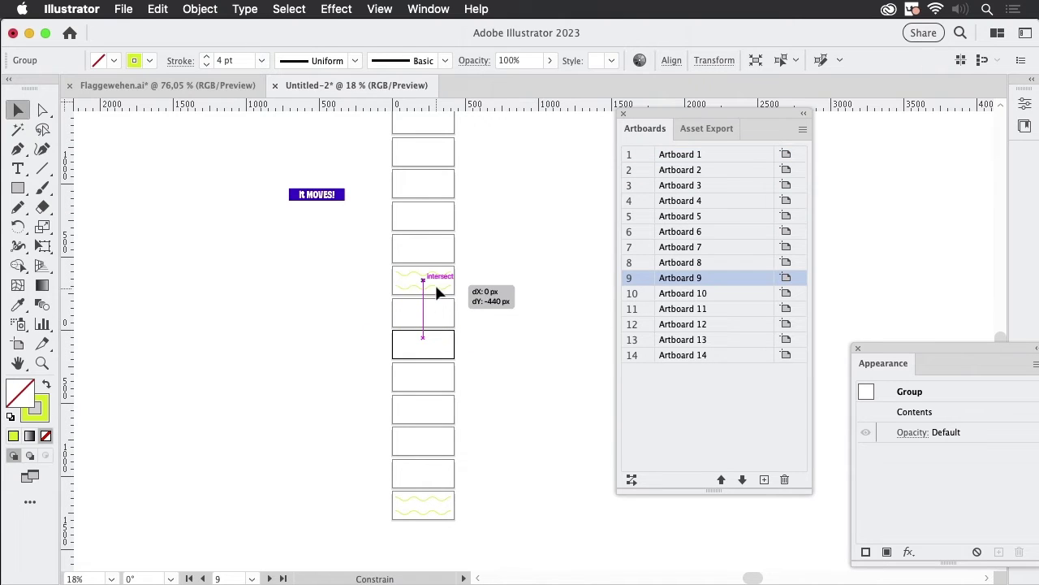
left_click_drag(433, 327, 436, 281)
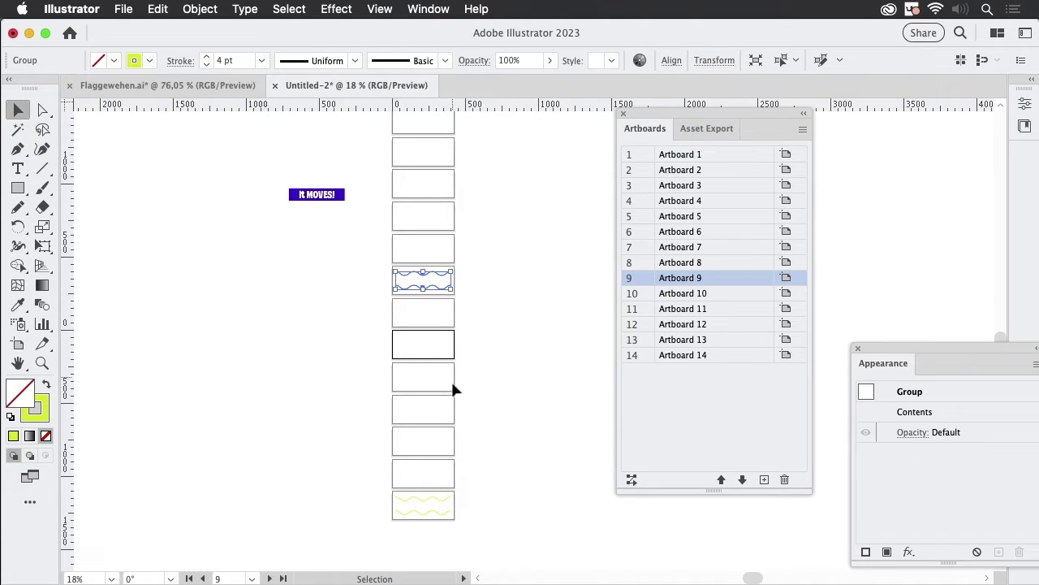
left_click(510, 314)
Move the bottom wave group up one artboard
scroll(516, 325, "up", 3)
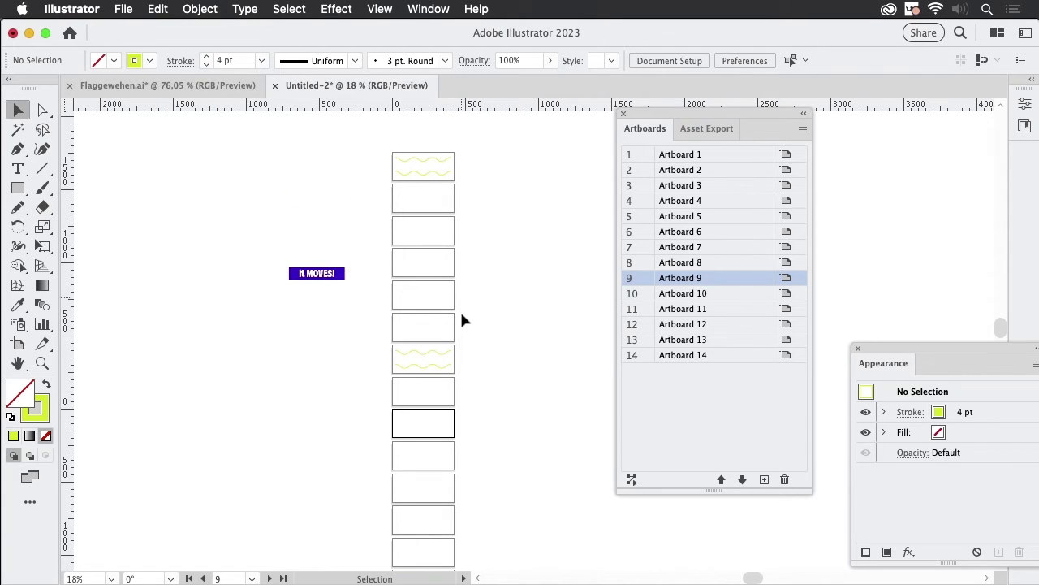
scroll(485, 304, "down", 3)
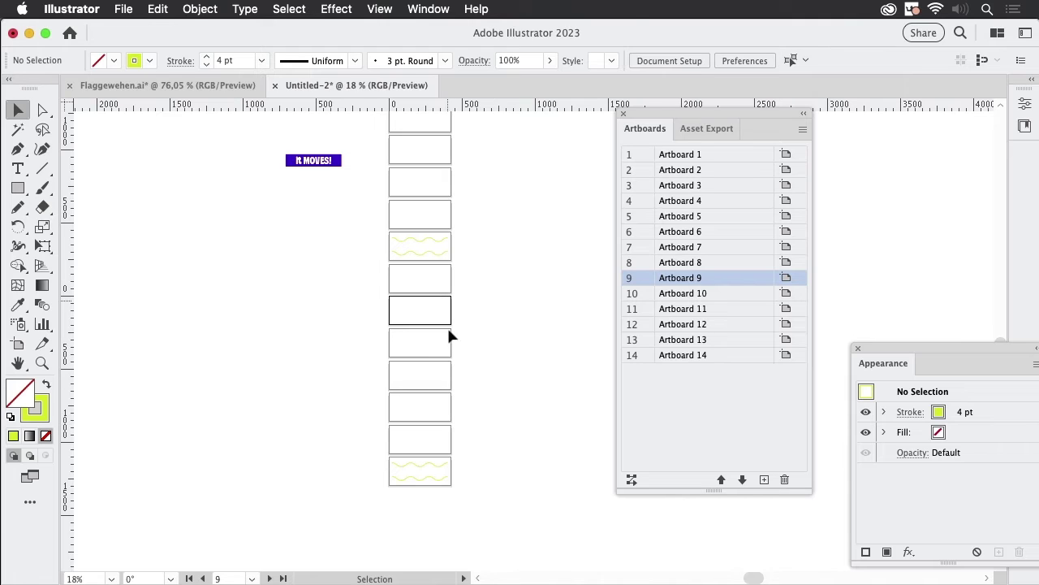
left_click_drag(441, 467, 442, 439)
Set the wave group's Y position to 1 in the Transform panel
left_click(714, 61)
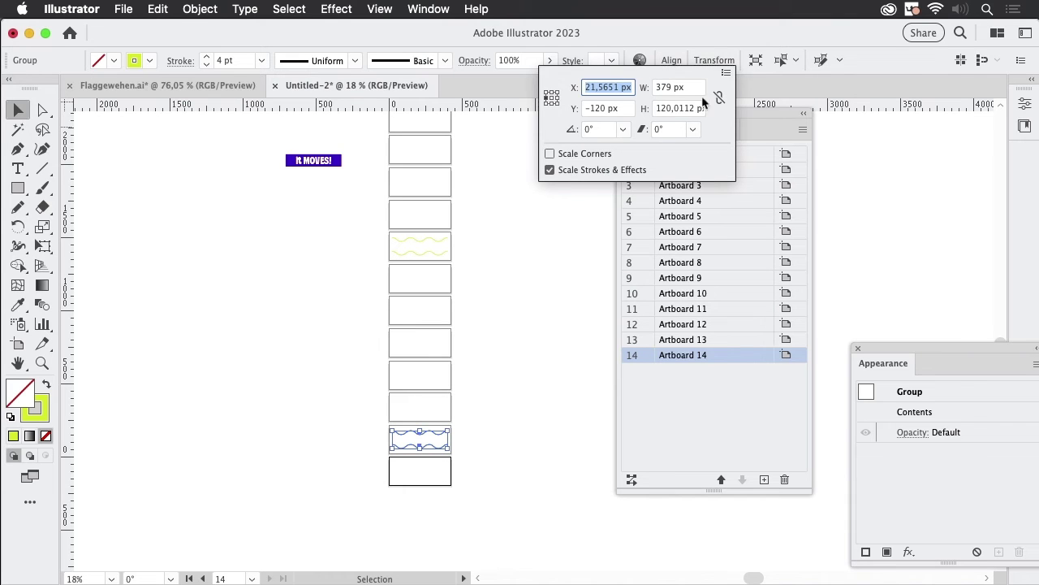
double_click(602, 109)
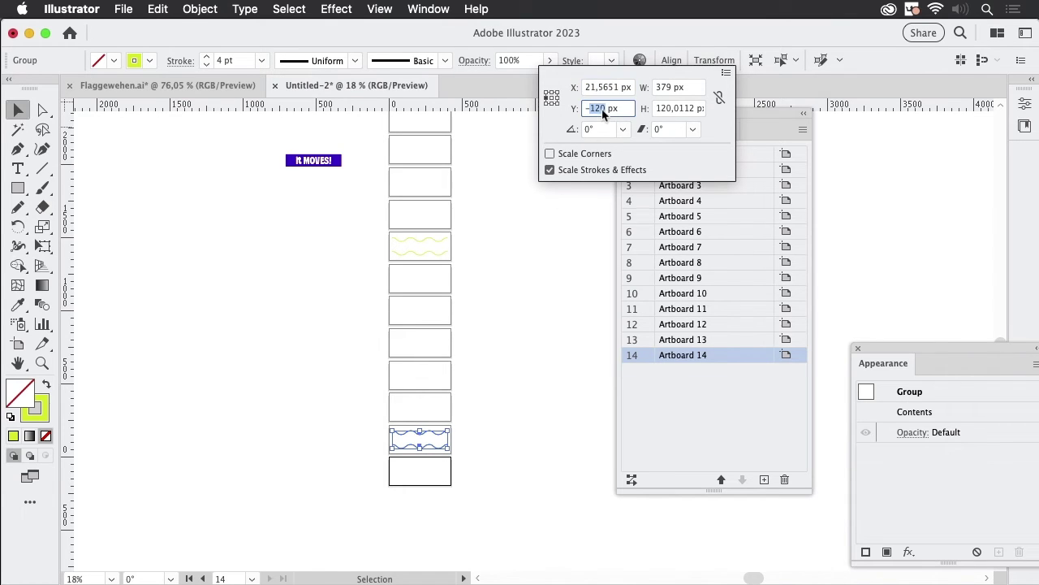
type("1")
key("Return")
left_click(555, 427)
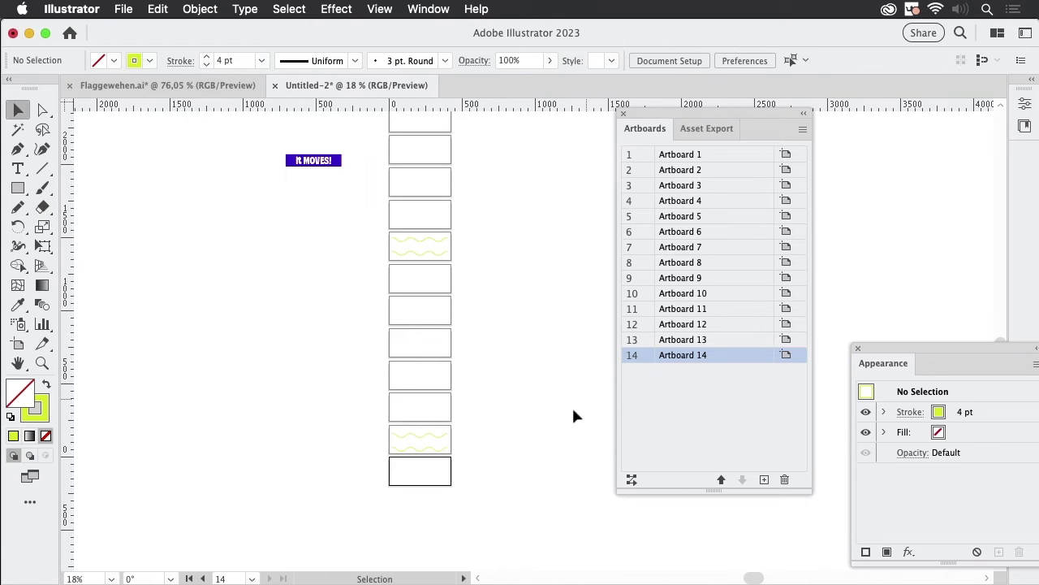
Set the Artboard 13 wave group's Y position to 100 px
left_click(451, 436)
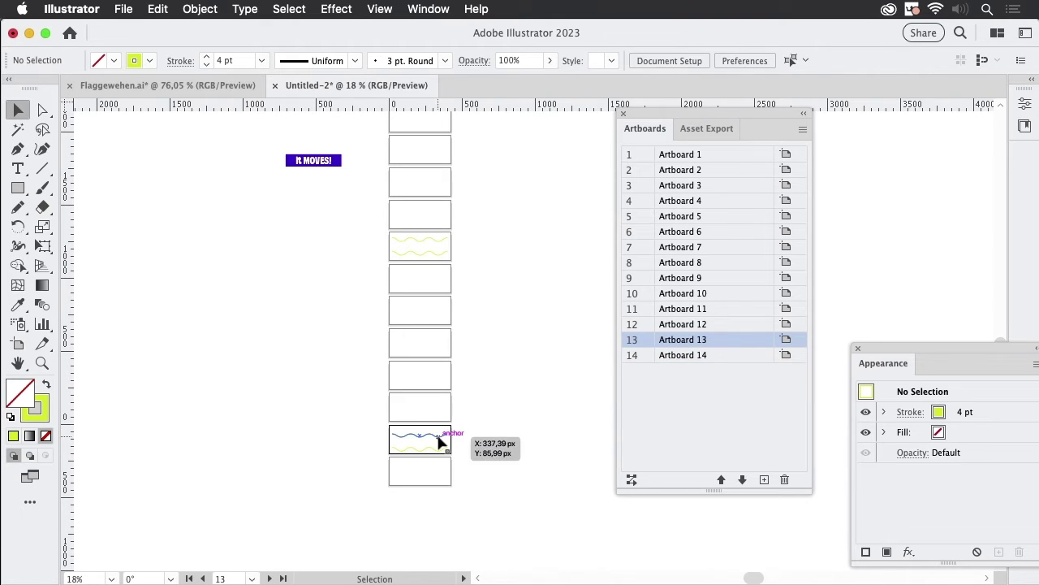
left_click(706, 61)
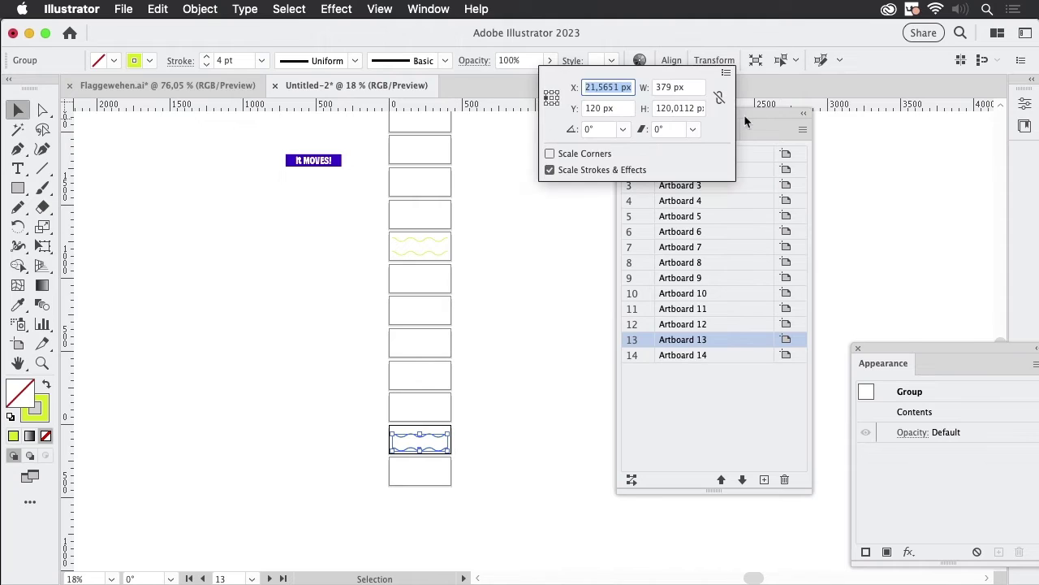
left_click(595, 109)
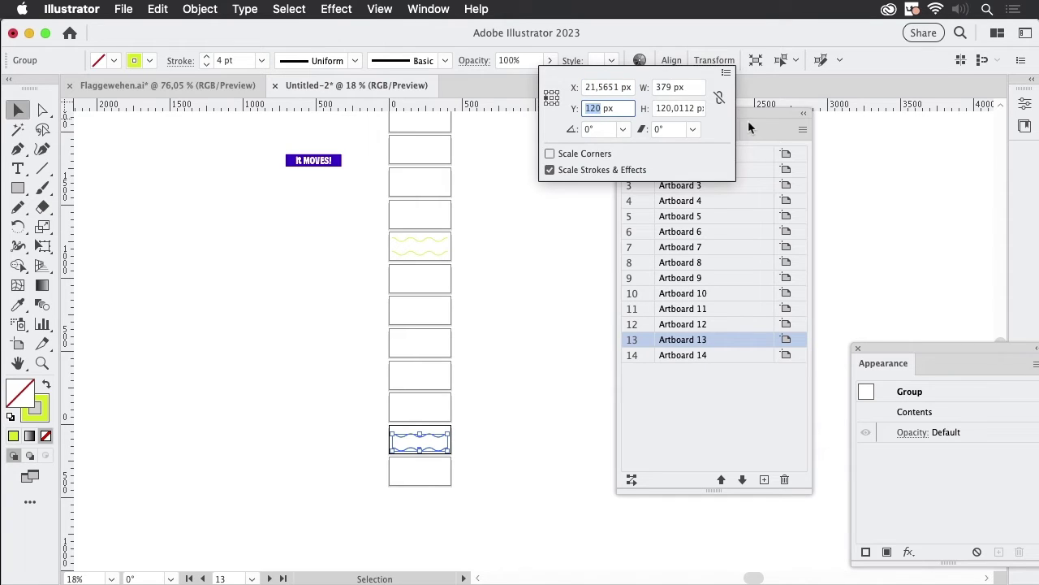
type("100")
key("Return")
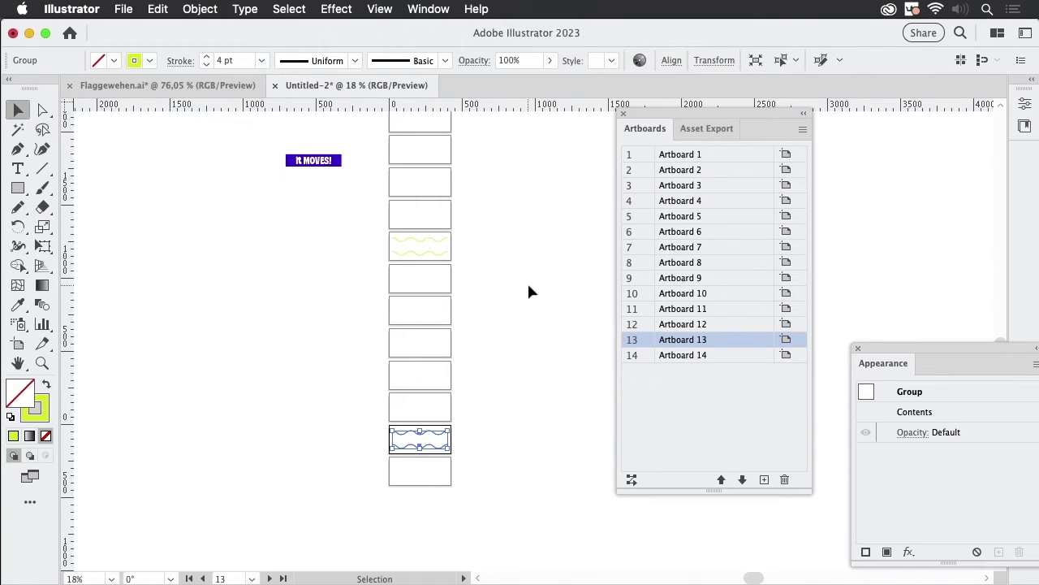
left_click(527, 291)
scroll(495, 350, "up", 5)
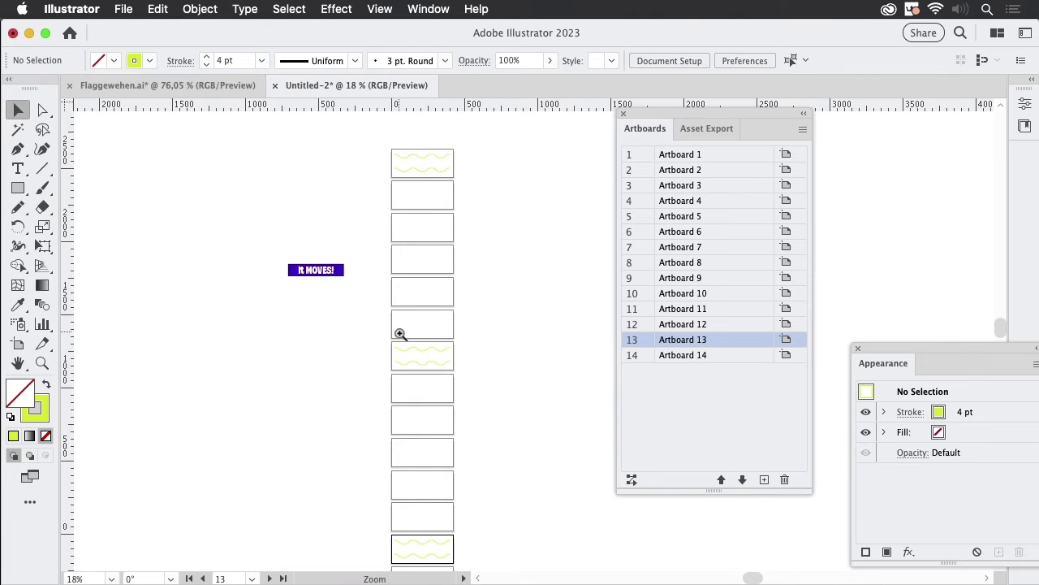
Reflect the Artboard 7 waves across the horizontal axis with the Reflect Tool
left_click_drag(401, 336, 547, 383)
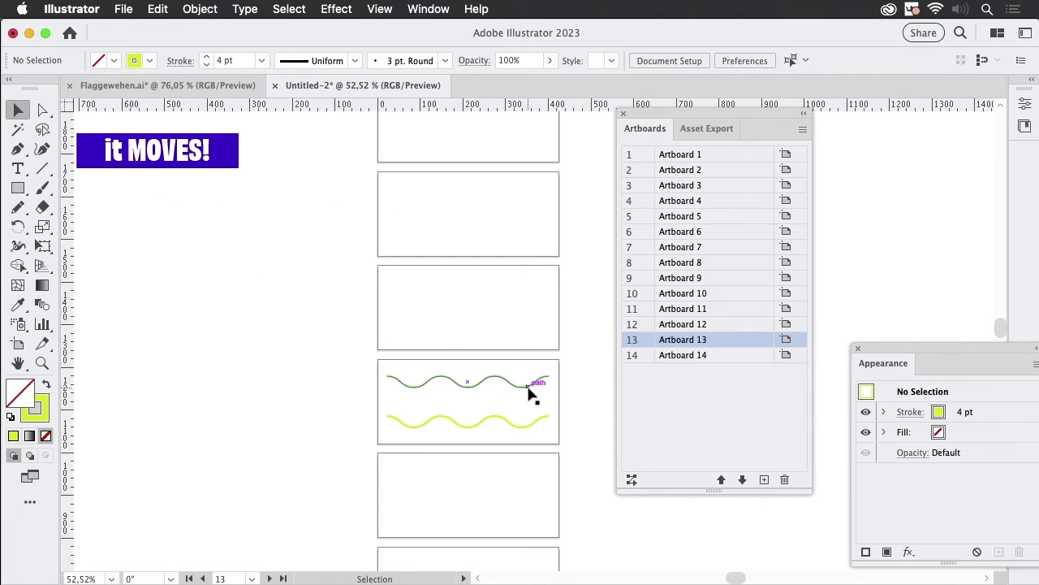
key("super+z")
key("super+z")
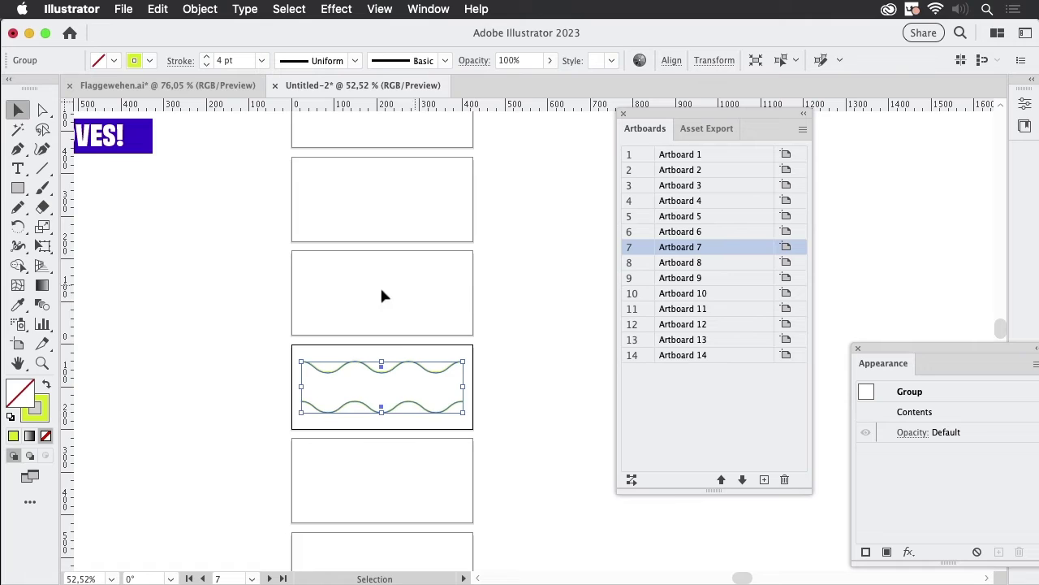
left_click_drag(18, 227, 55, 246)
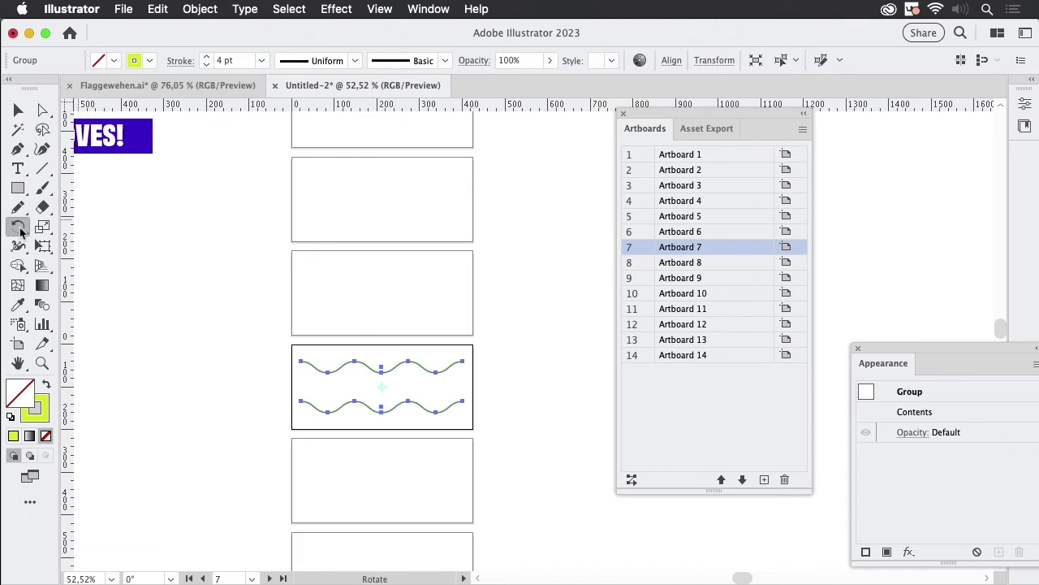
left_click(55, 246)
double_click(18, 227)
left_click(420, 209)
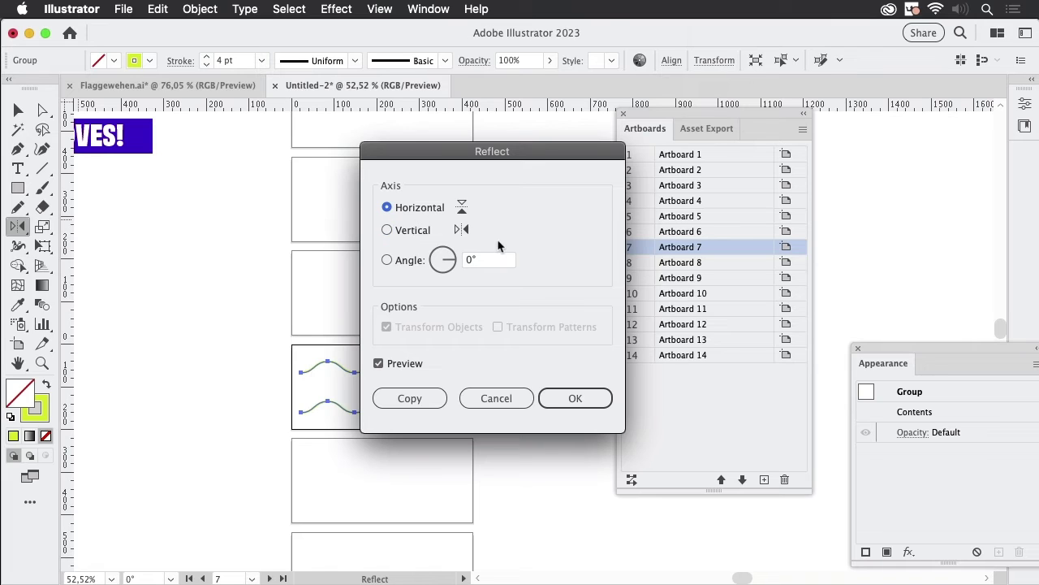
left_click(598, 397)
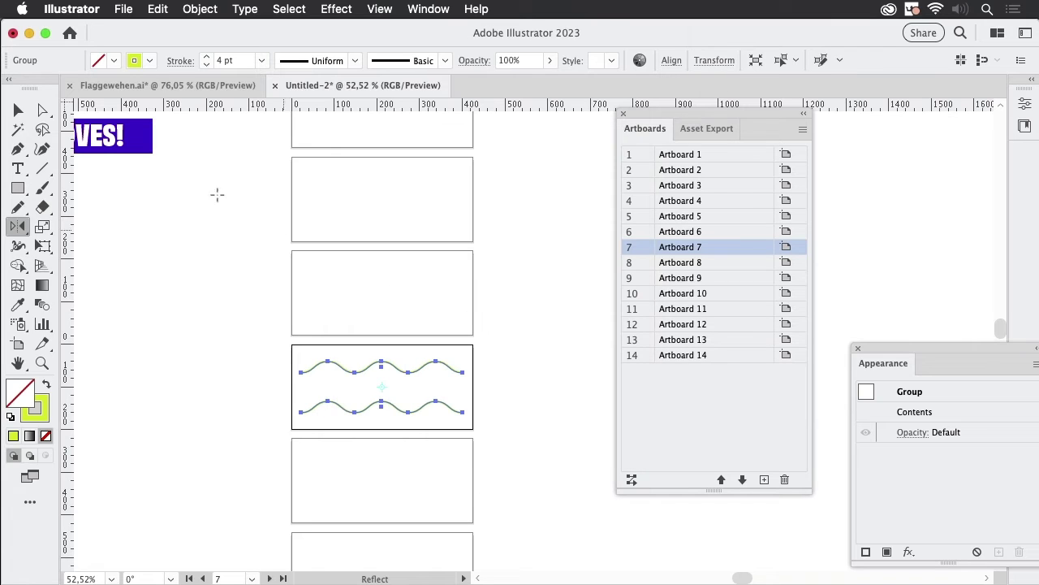
Reselect the reflected wave group and show its Transform values
key("v")
left_click(339, 333)
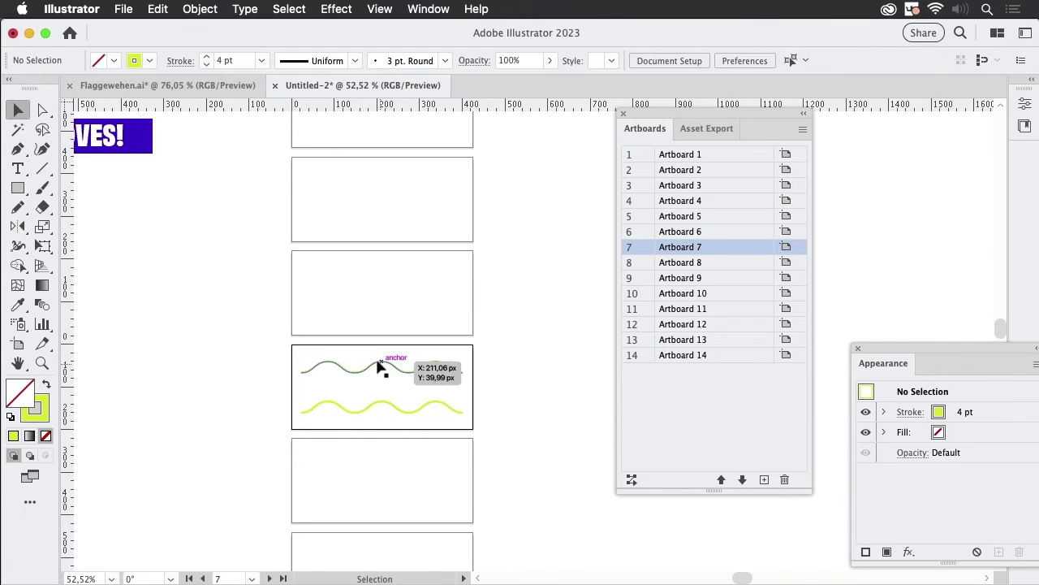
left_click(382, 367)
left_click(705, 61)
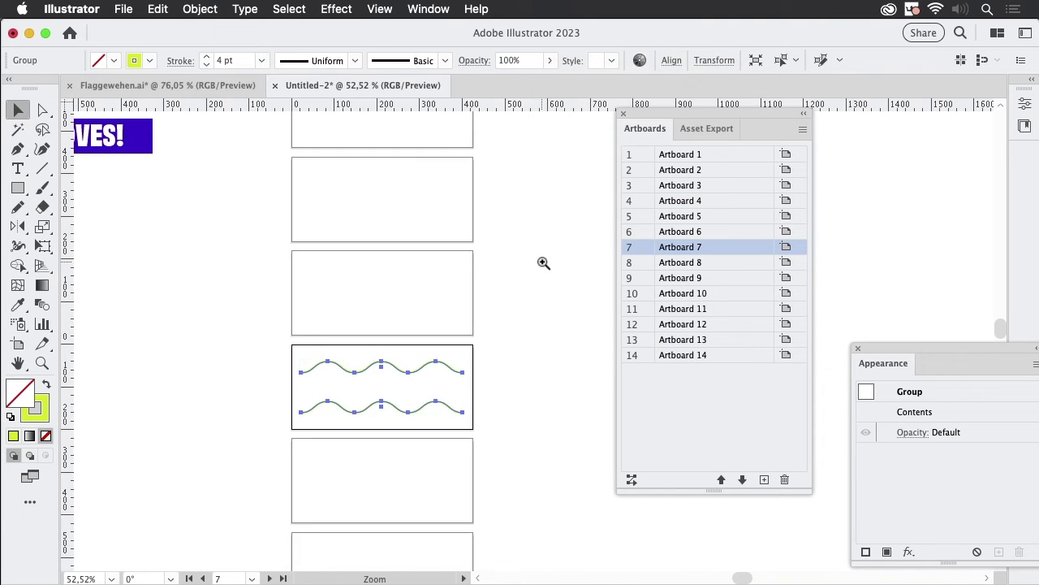
Join the pair of wave lines on the first wave artboard with Cmd+J
left_click_drag(541, 263, 489, 324)
scroll(488, 325, "up", 5)
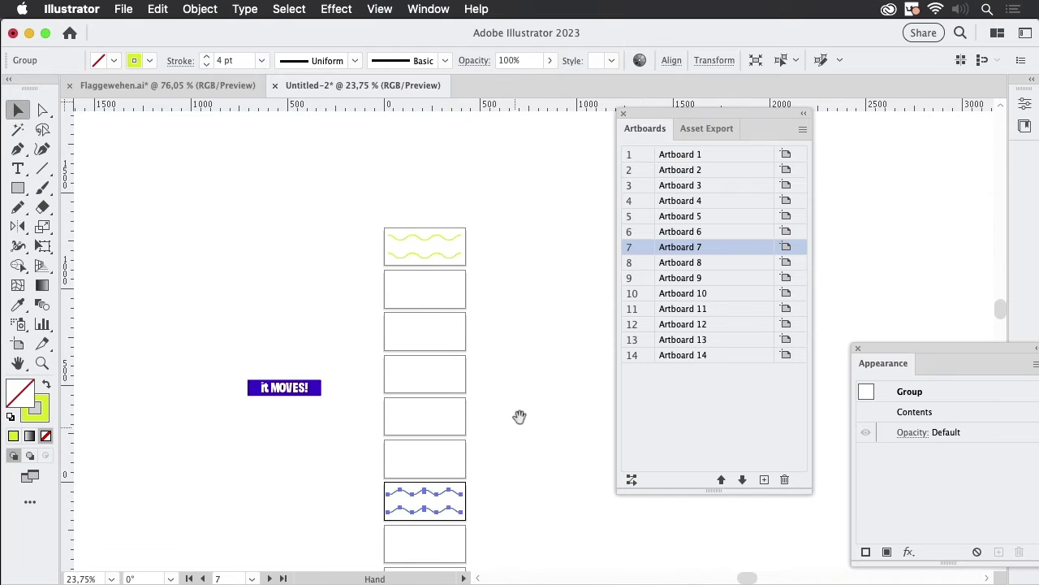
left_click(502, 281)
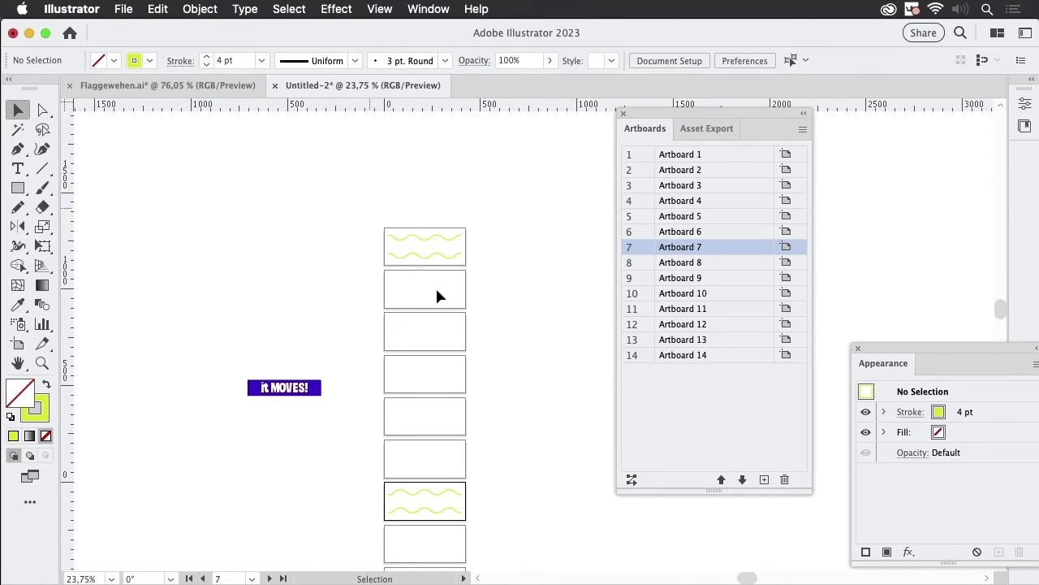
scroll(527, 324, "down", 2)
mouse_move(527, 325)
left_mouse_down()
mouse_move(480, 383)
mouse_move(515, 370)
left_mouse_up()
scroll(508, 353, "down", 3)
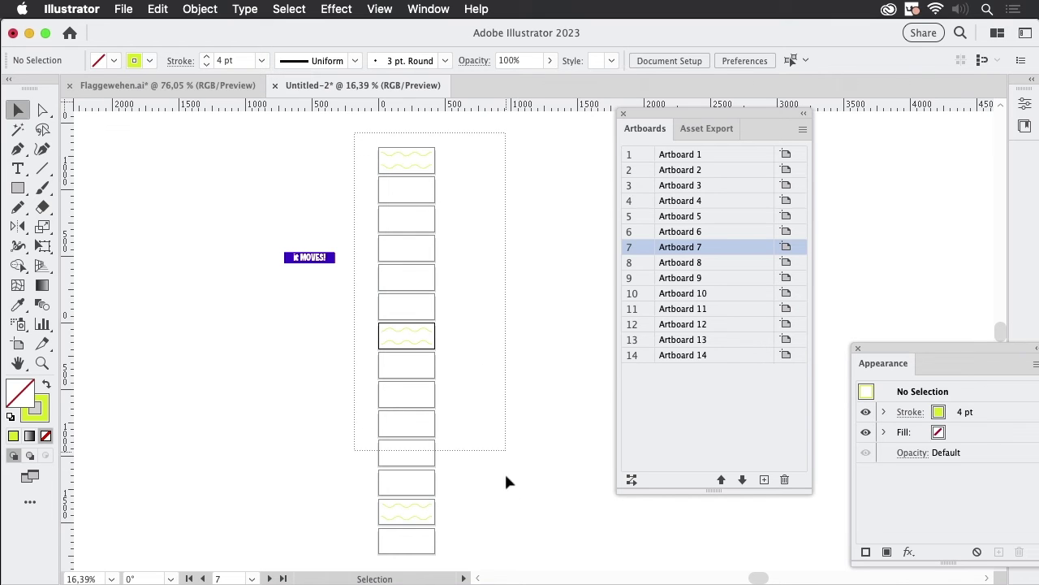
left_click_drag(506, 490, 523, 547)
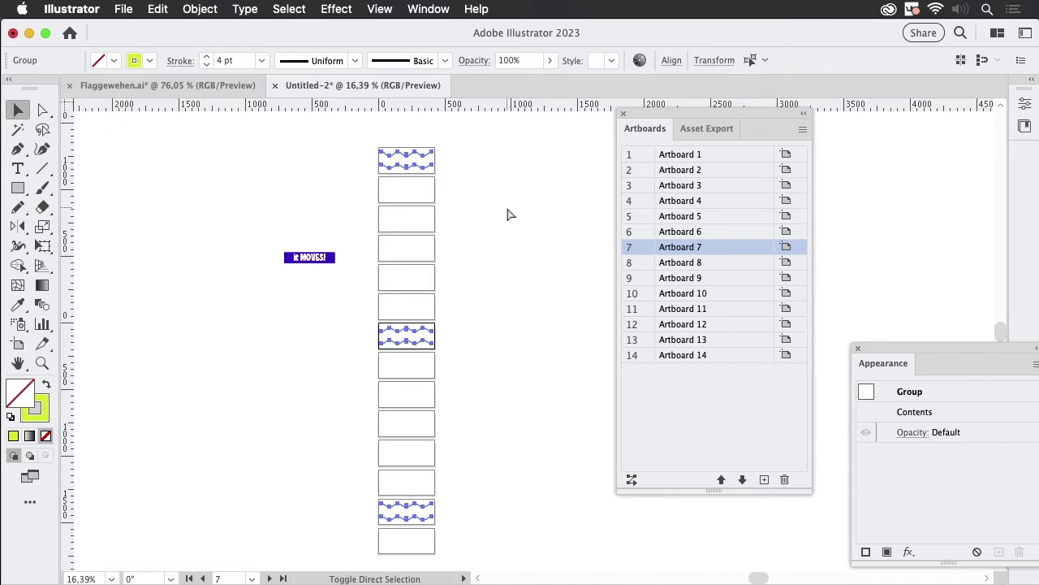
key("super+shift+a")
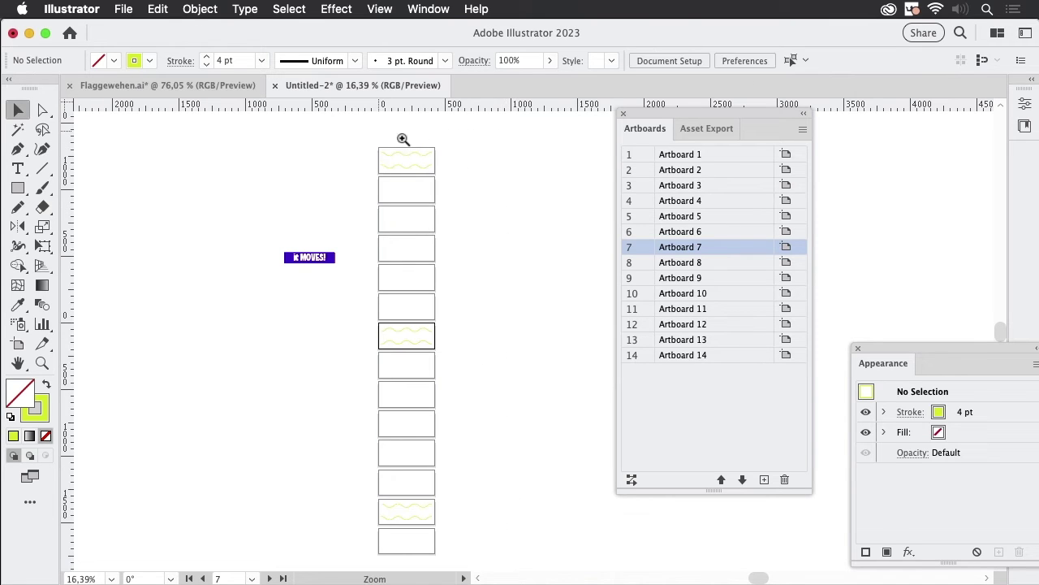
mouse_move(417, 143)
left_mouse_down()
mouse_move(554, 325)
mouse_move(568, 411)
left_mouse_up()
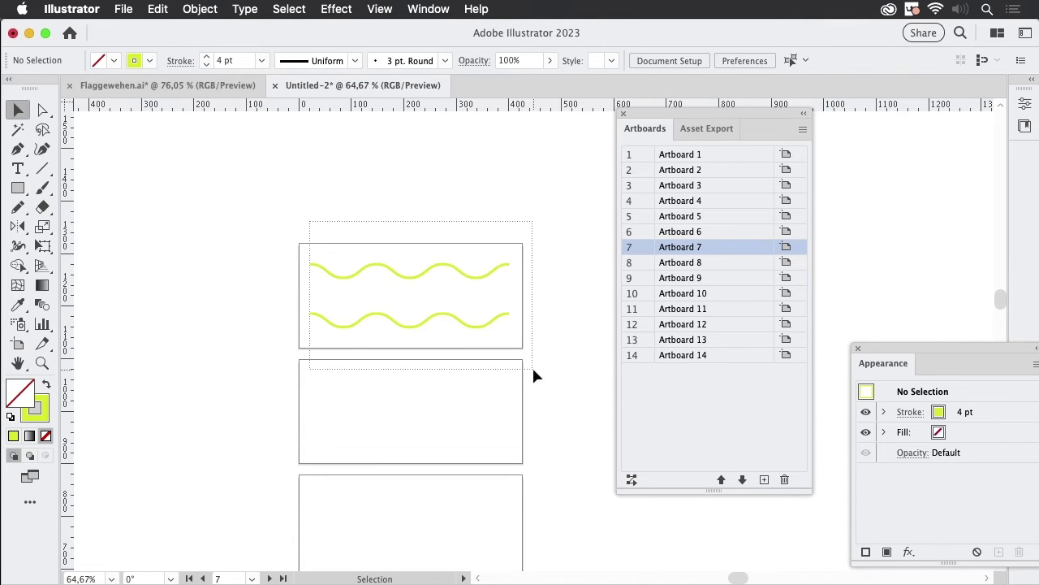
left_click_drag(533, 369, 600, 358)
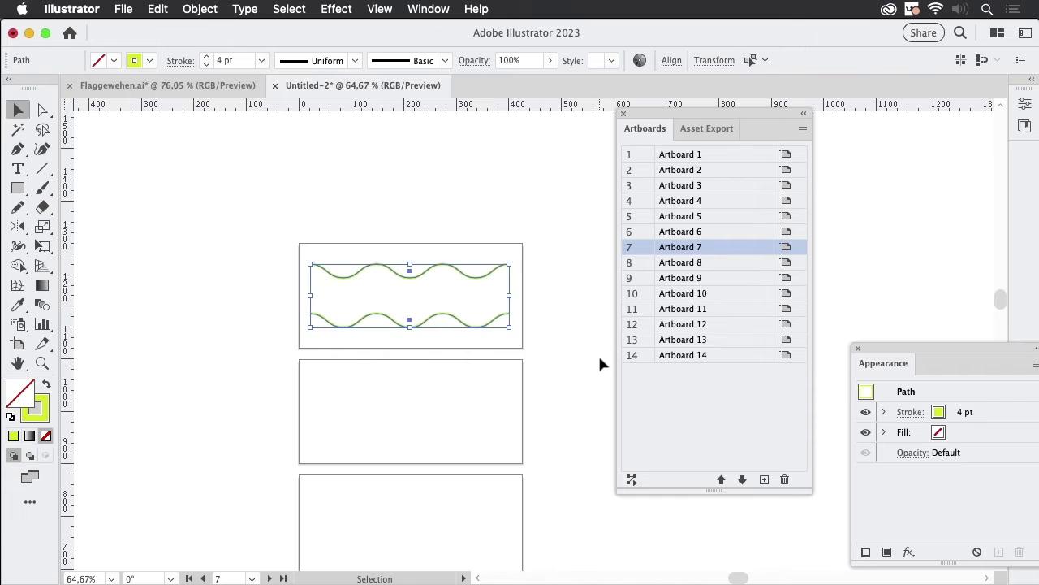
key("ctrl+j")
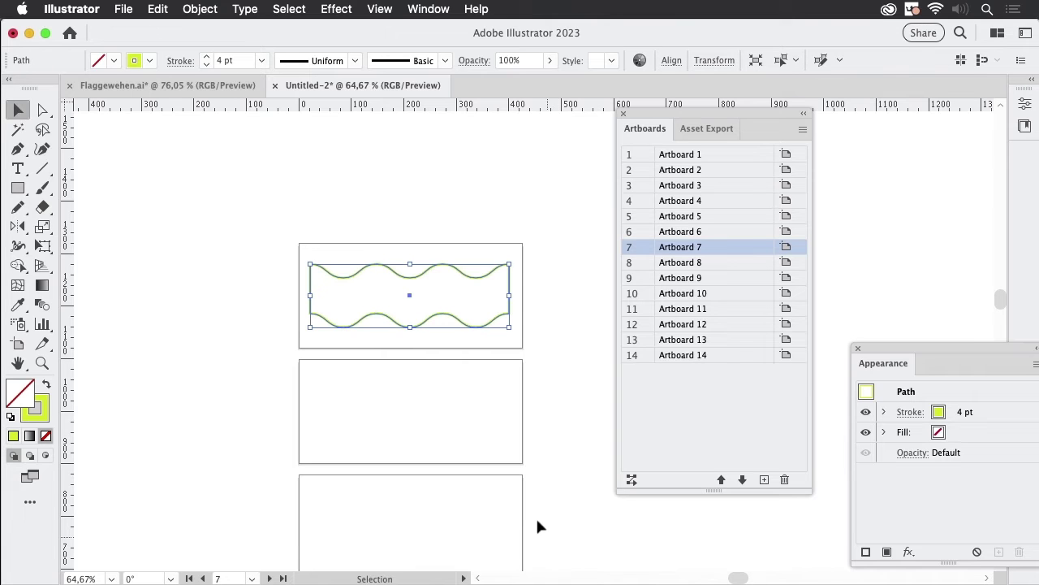
Join both open ends of the wave lines on the next wave artboard
mouse_move(534, 520)
left_mouse_down()
mouse_move(464, 371)
mouse_move(473, 222)
mouse_move(486, 252)
mouse_move(495, 168)
left_mouse_up()
left_click_drag(241, 224, 520, 379)
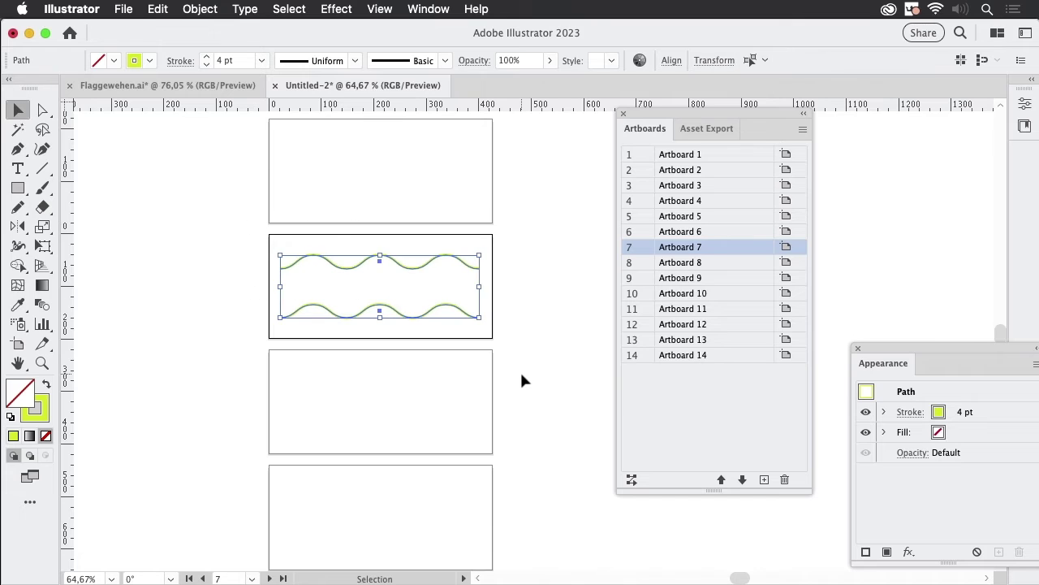
key("a")
key("ctrl+j")
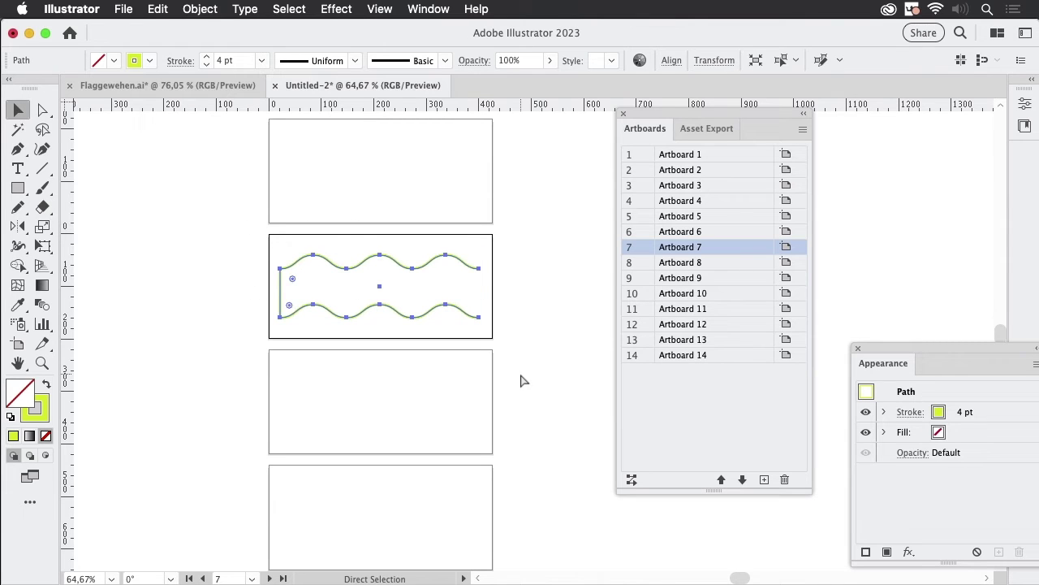
key("ctrl+j")
key("v")
Join the lower artboard's wave ends into a closed shape, then zoom out
scroll(482, 325, "up", 8)
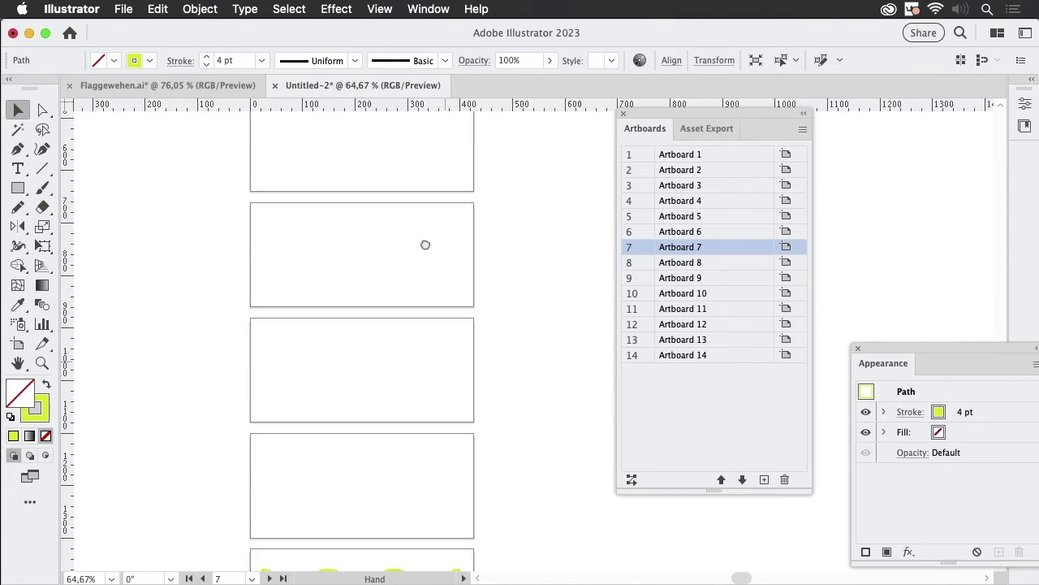
scroll(431, 223, "down", 6)
left_click_drag(507, 386, 505, 383)
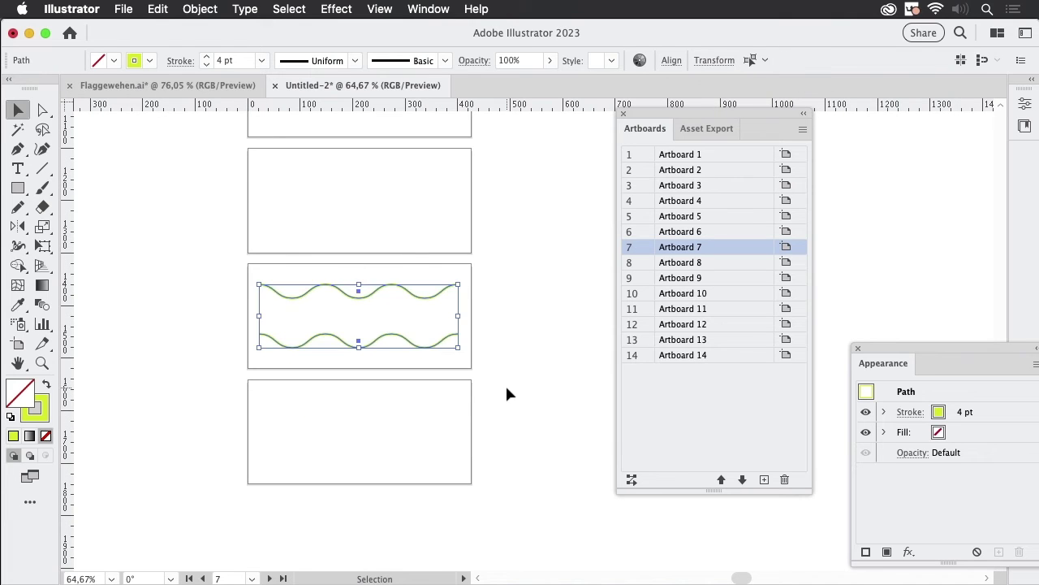
key("a")
key("ctrl+j")
key("ctrl+j")
key("v")
left_click(513, 317)
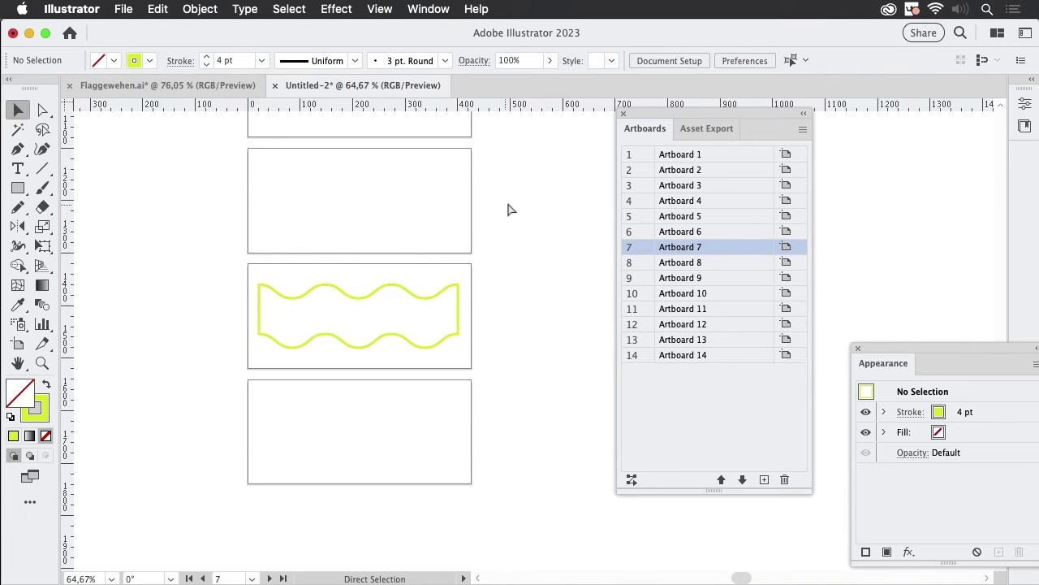
left_click_drag(503, 212, 379, 346)
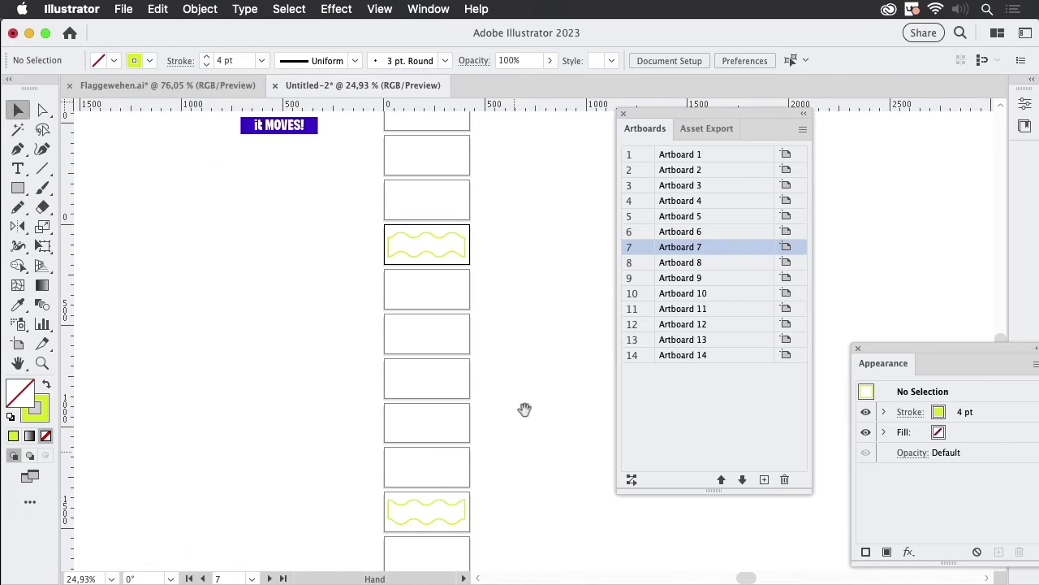
mouse_move(524, 301)
left_mouse_down()
mouse_move(496, 359)
mouse_move(502, 376)
left_mouse_up()
Swap fill and stroke so the three waves become solid yellow-green shapes
left_click_drag(504, 338, 520, 539)
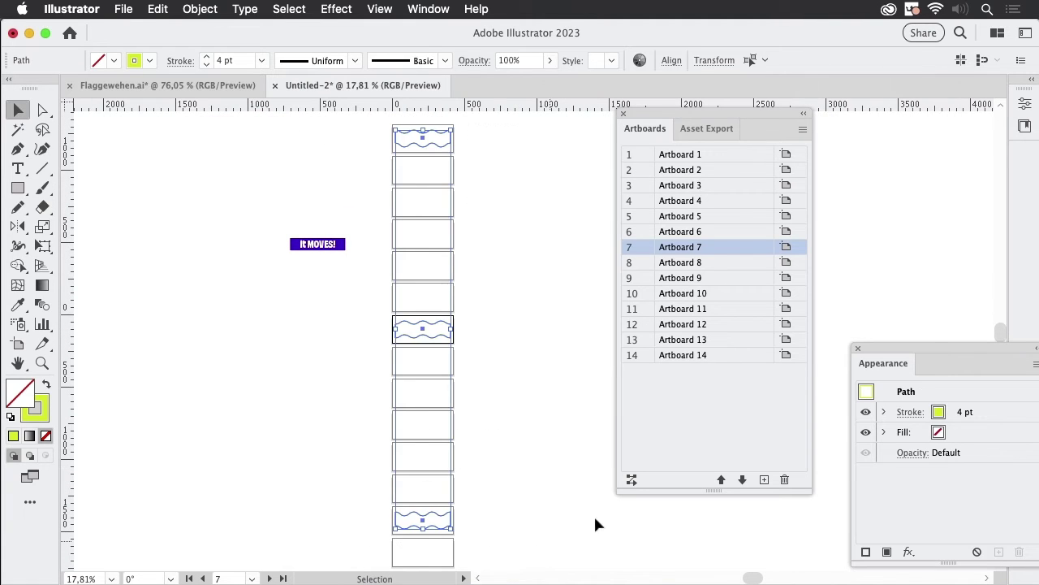
left_click(46, 384)
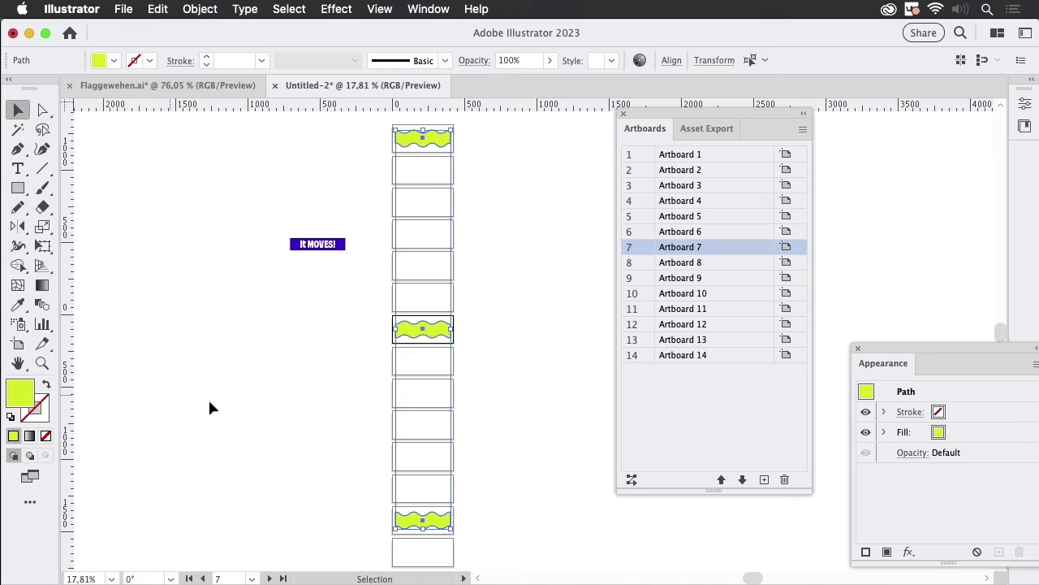
left_click(368, 404)
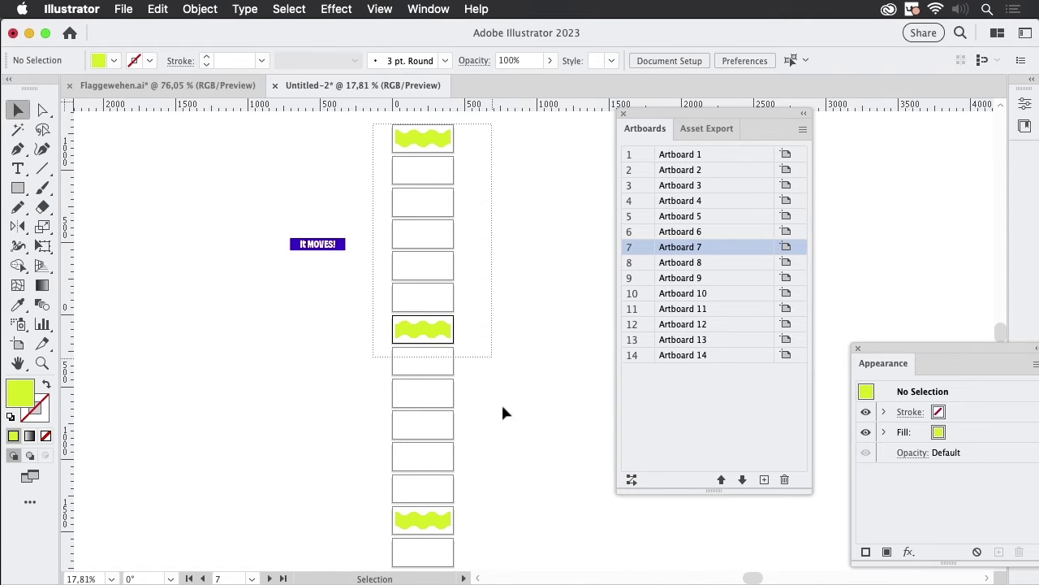
left_click_drag(507, 424, 514, 535)
Show the Layers panel with Ebene 1 expanded beside the Artboards panel
left_click_drag(658, 122, 828, 144)
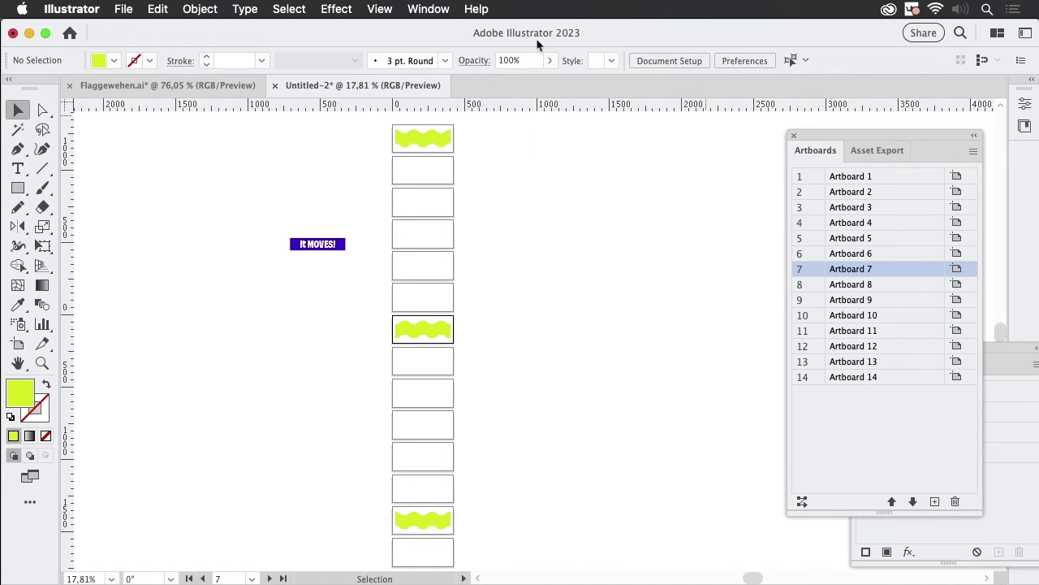
left_click(428, 9)
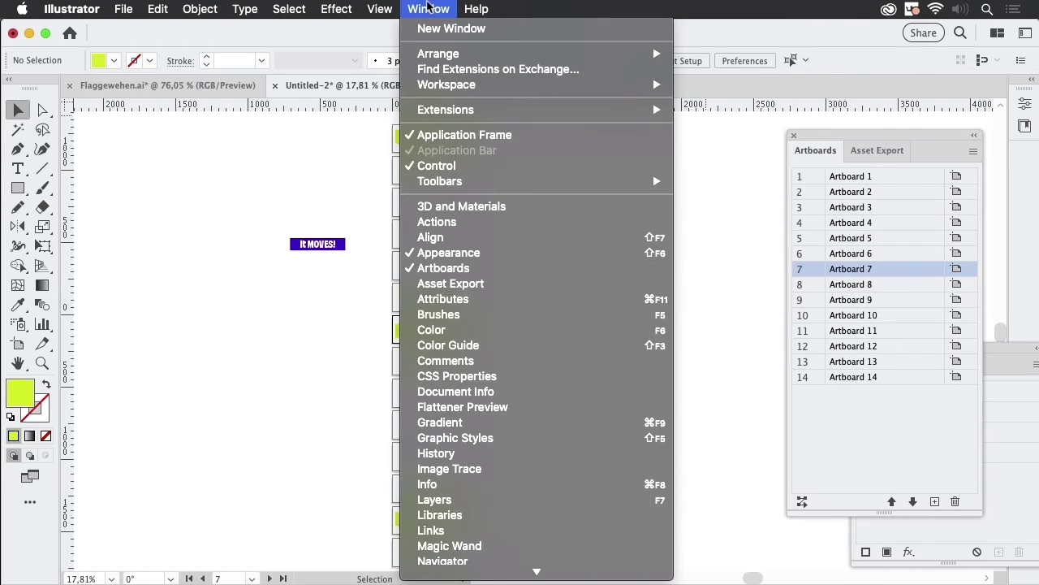
left_click(475, 501)
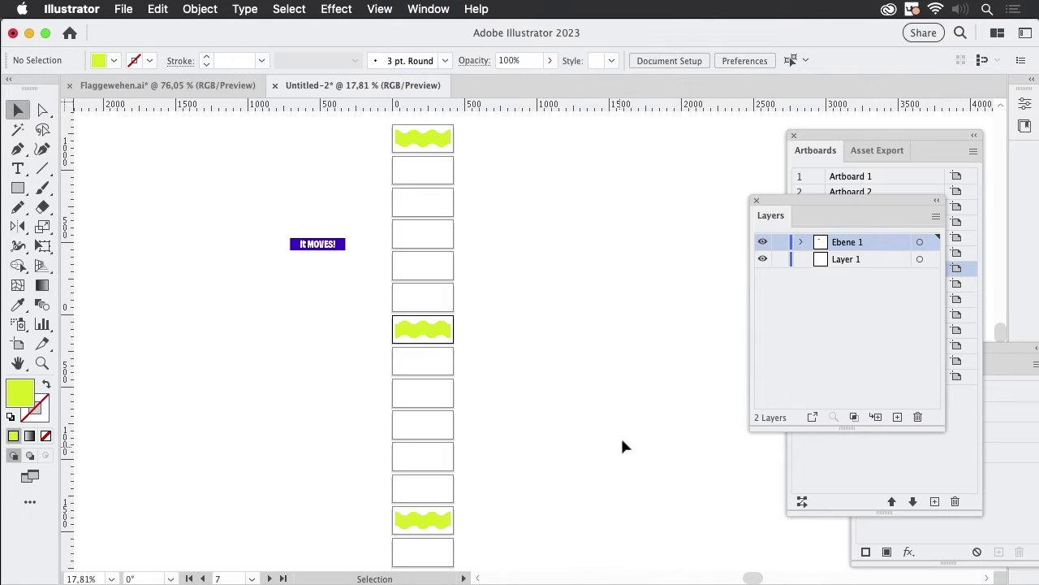
left_click(803, 245)
left_click_drag(803, 203, 579, 135)
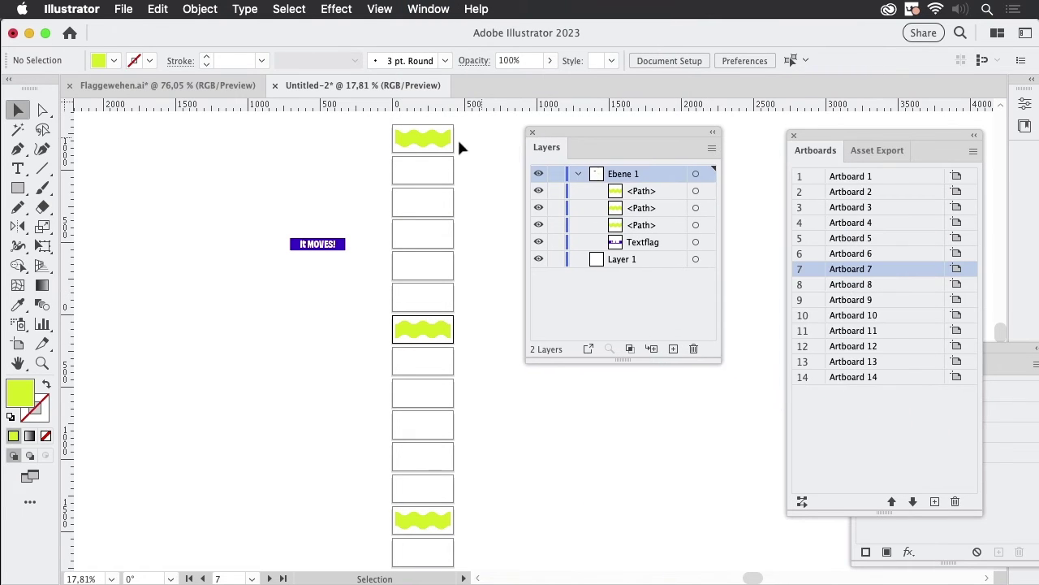
Select all three wave shapes
left_click_drag(433, 144, 424, 331)
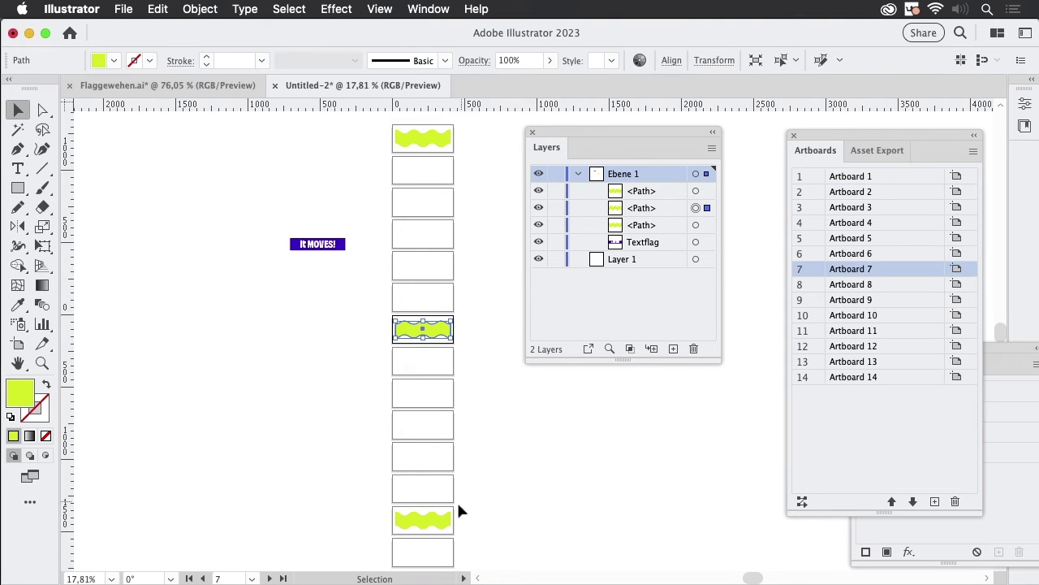
left_click(446, 521)
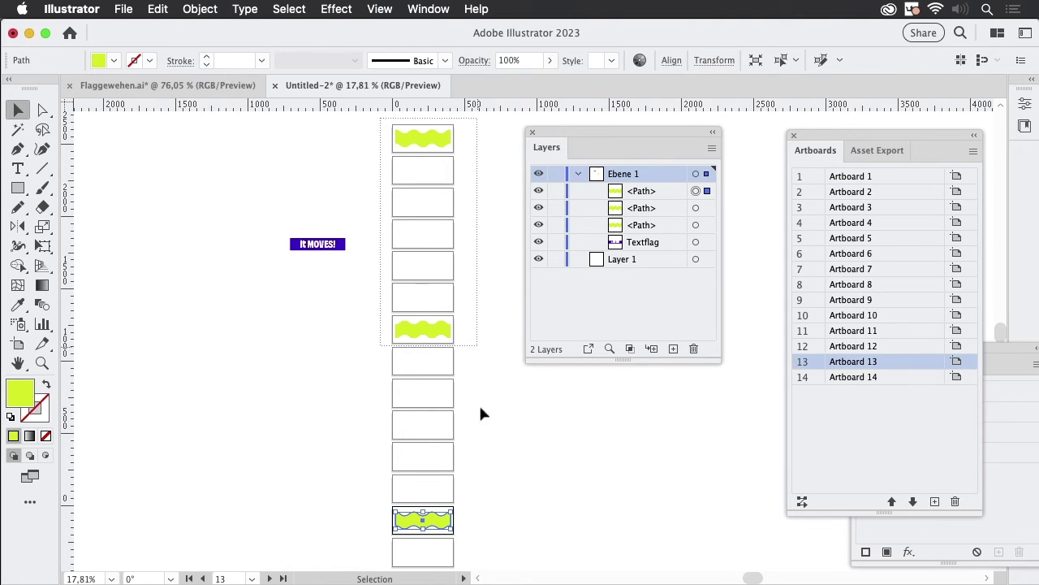
key("super+a")
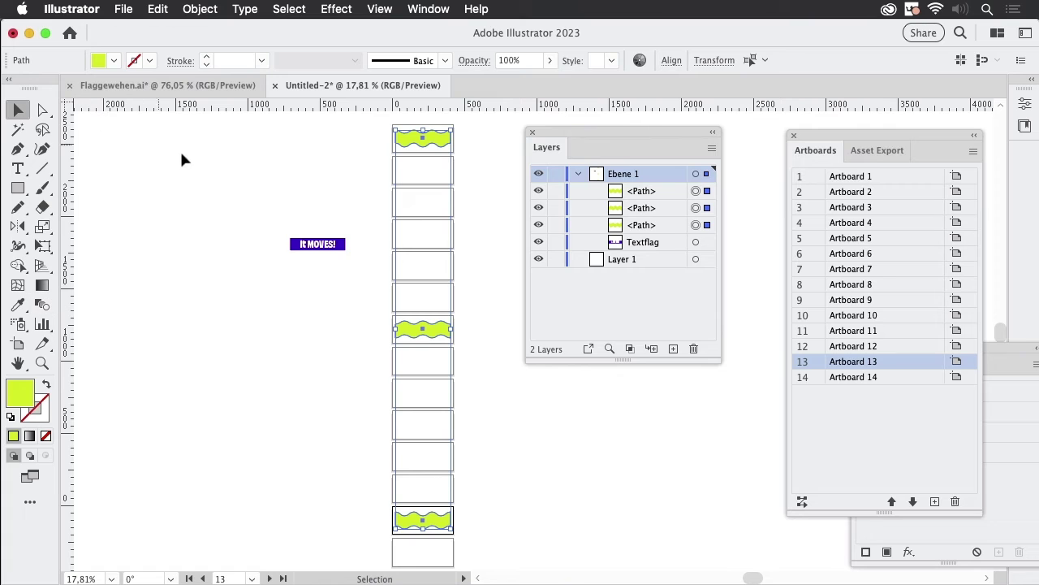
Make a blend of the three wave shapes with Object > Blend > Make
left_click(203, 10)
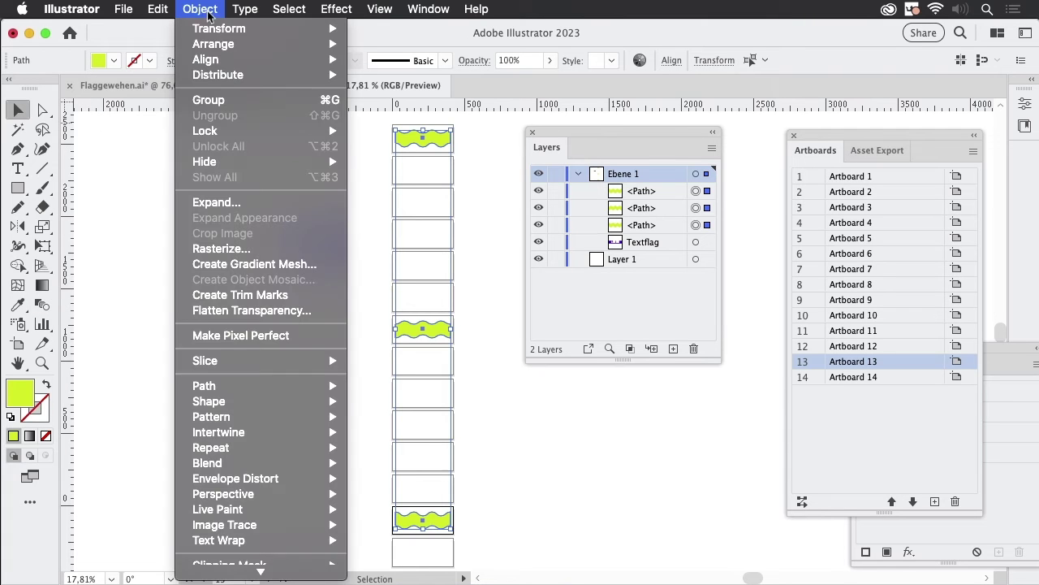
mouse_move(207, 463)
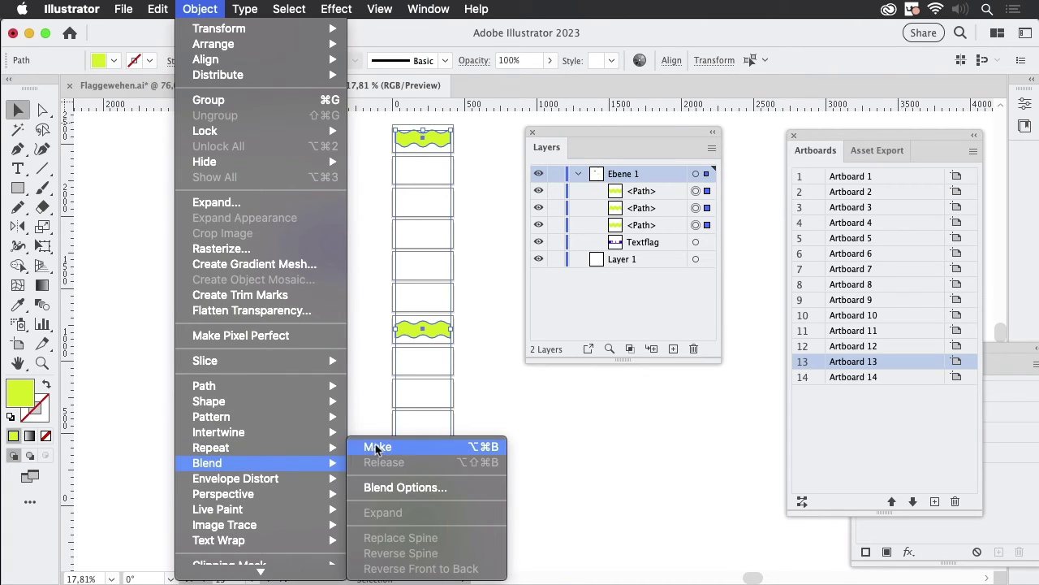
left_click(378, 446)
left_click(549, 478)
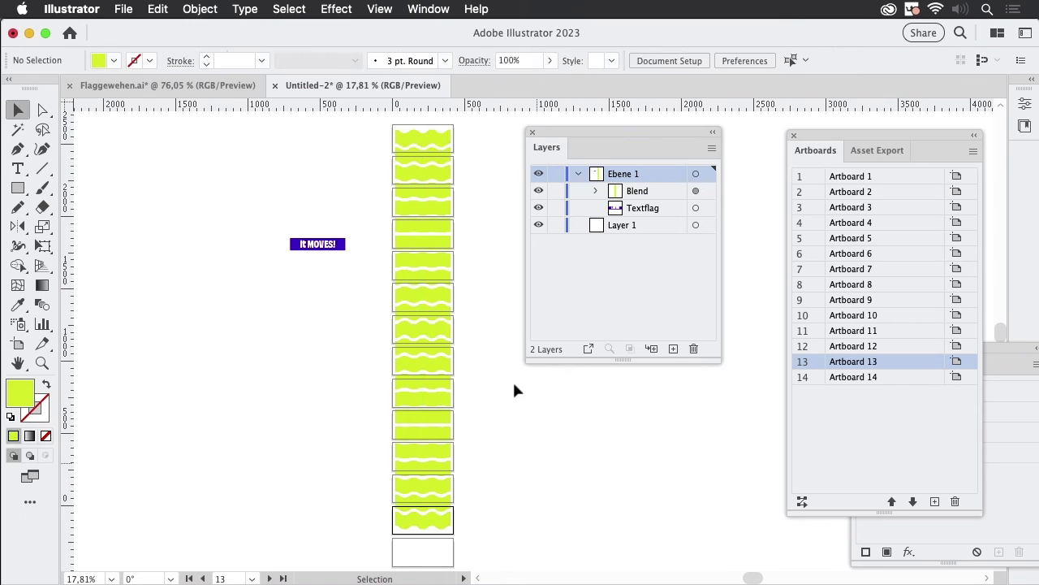
left_click(437, 299)
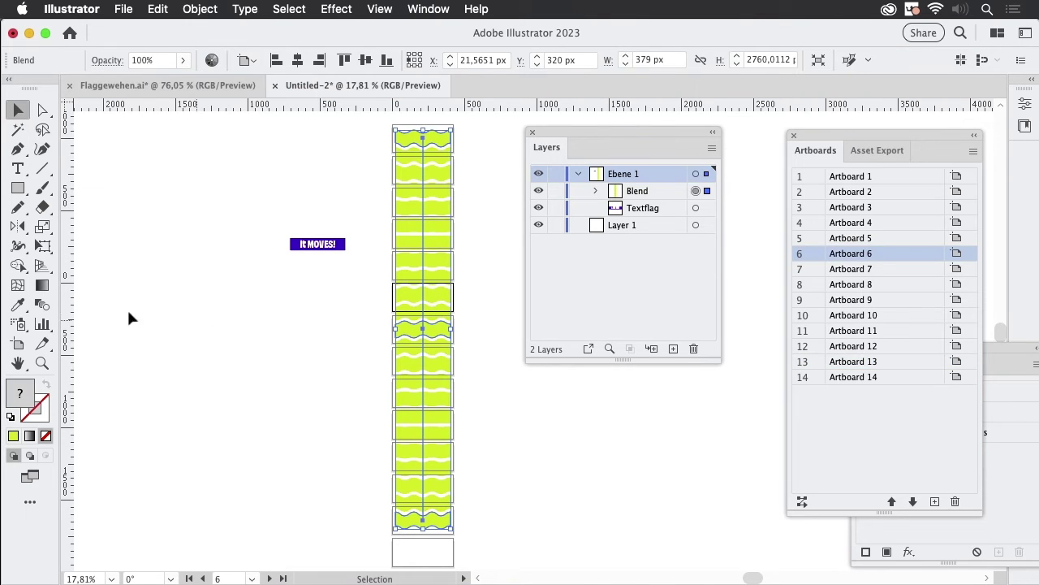
Set the blend spacing to 5 Specified Steps in Blend Options
left_click(44, 305)
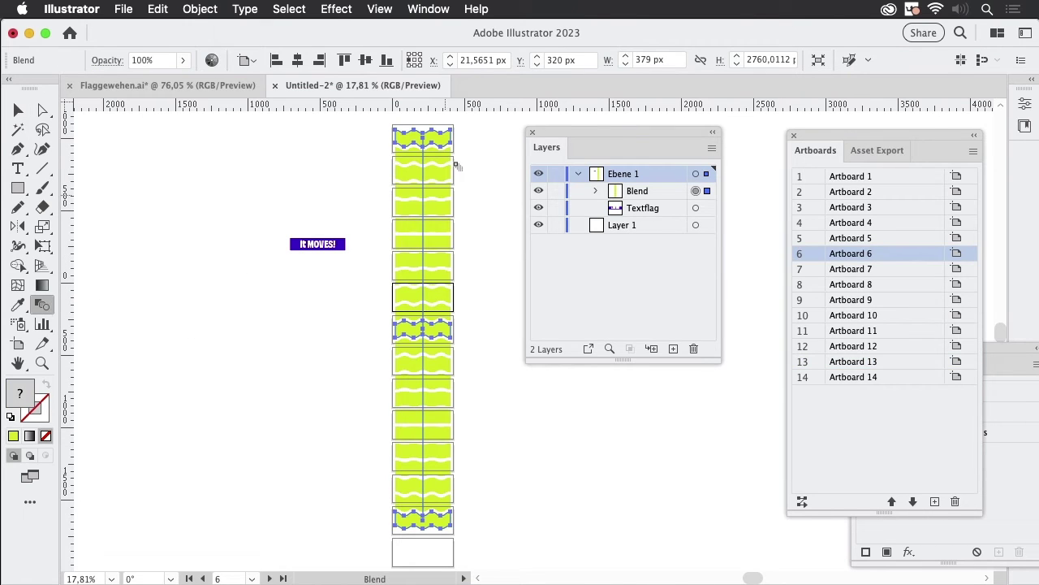
double_click(42, 304)
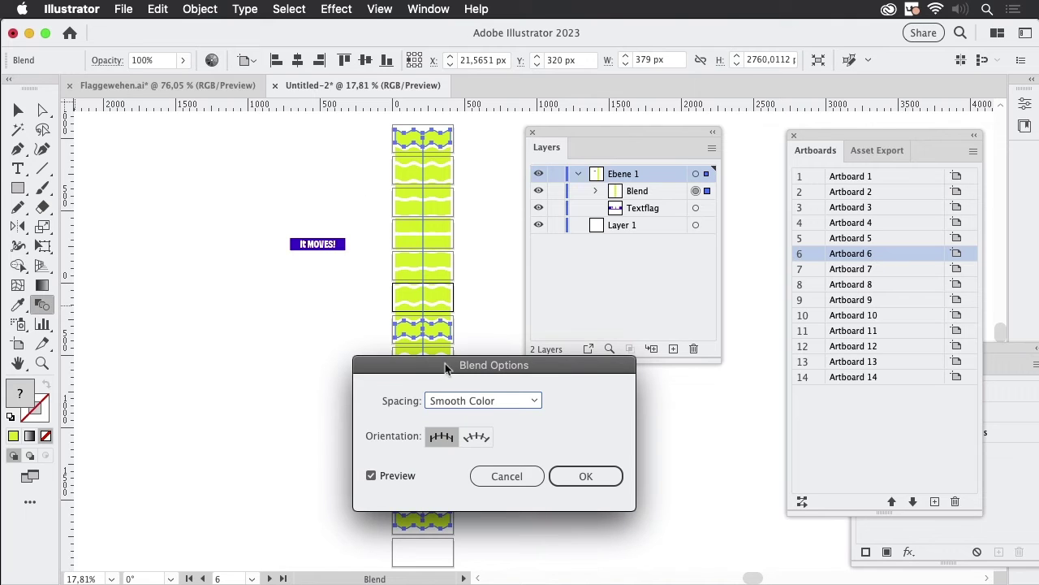
left_click_drag(447, 364, 146, 299)
left_click(206, 334)
left_click(195, 364)
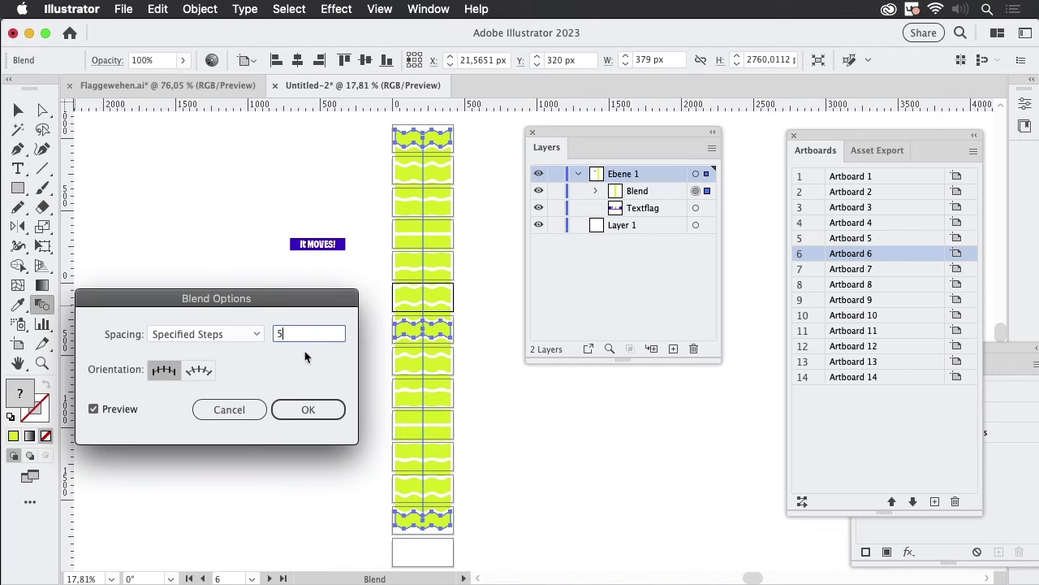
left_click(119, 413)
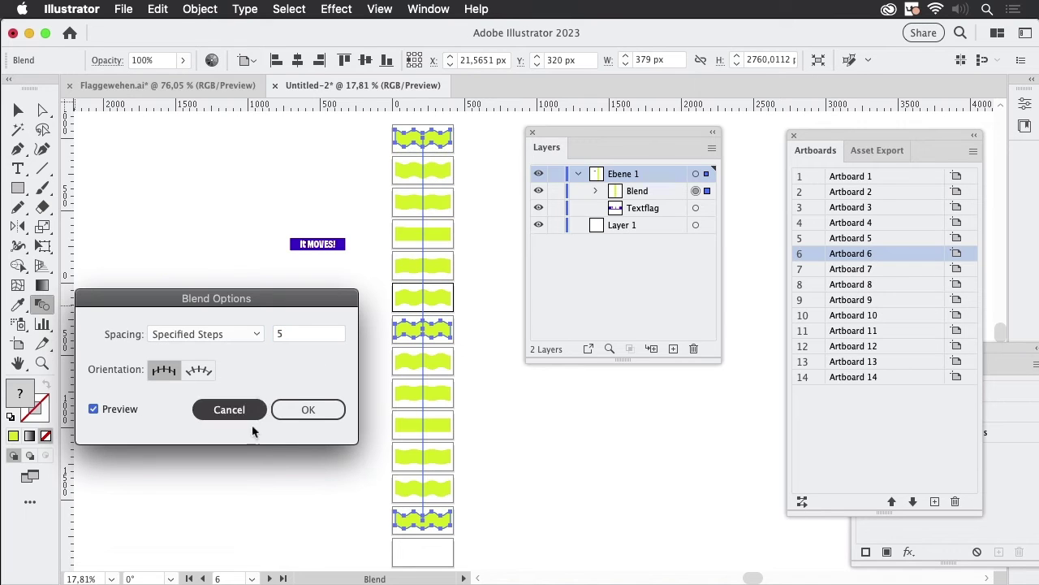
left_click(303, 418)
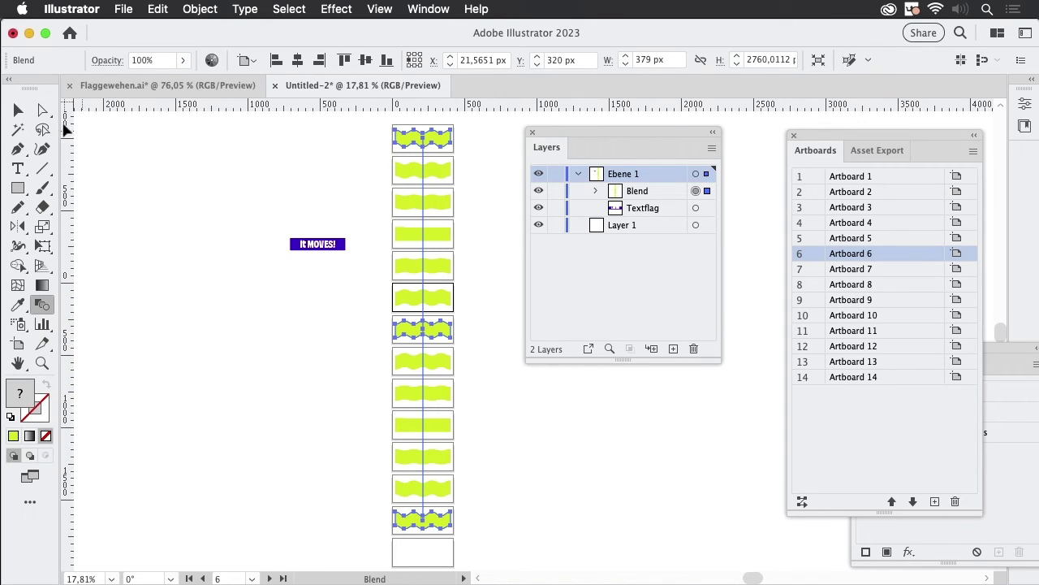
left_click(17, 111)
left_click(382, 398)
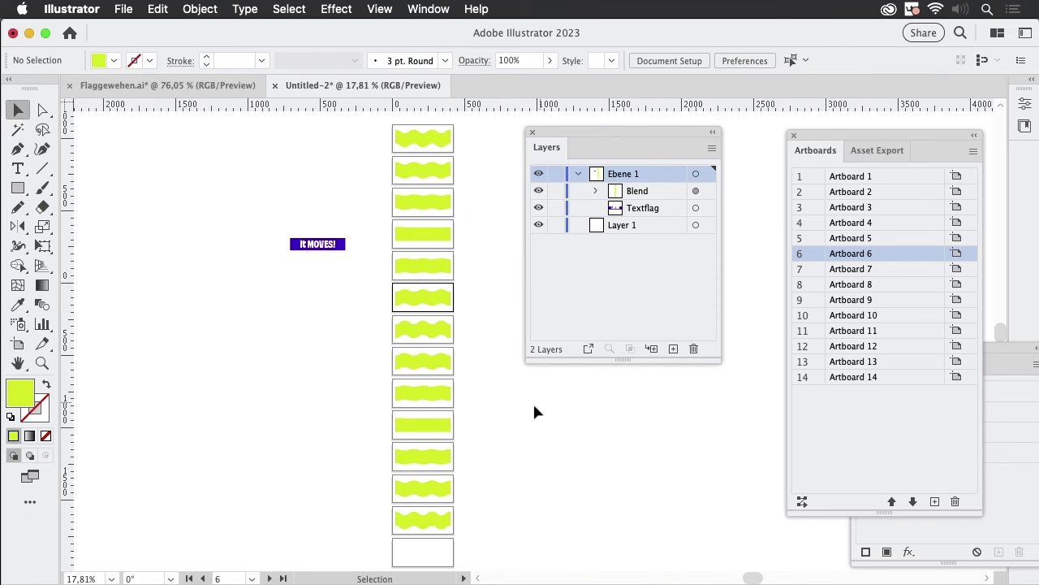
left_click_drag(534, 415, 446, 410)
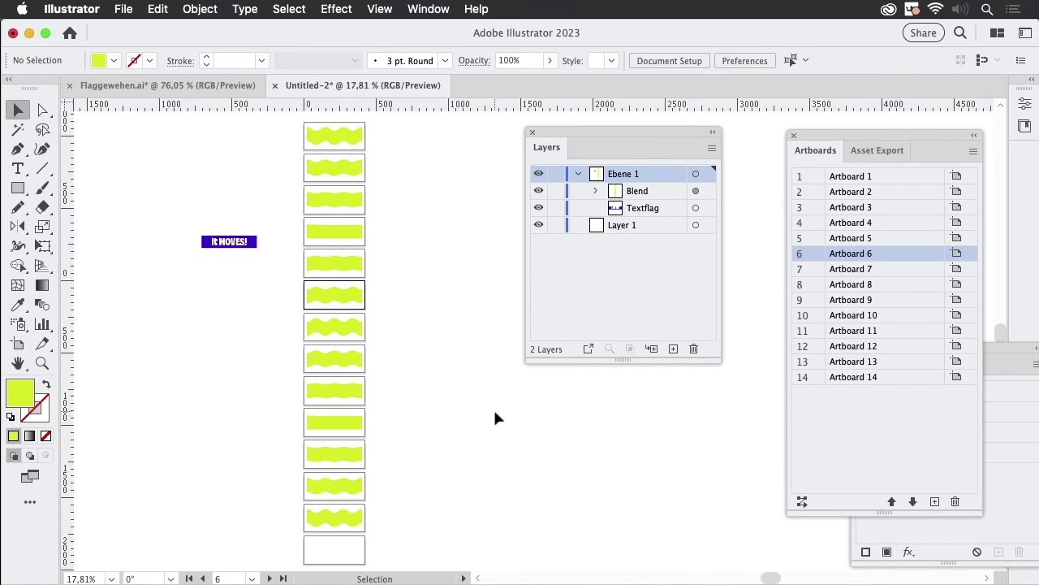
Expand the wave blend with Object > Blend > Expand into individual wave shapes
left_click(358, 297)
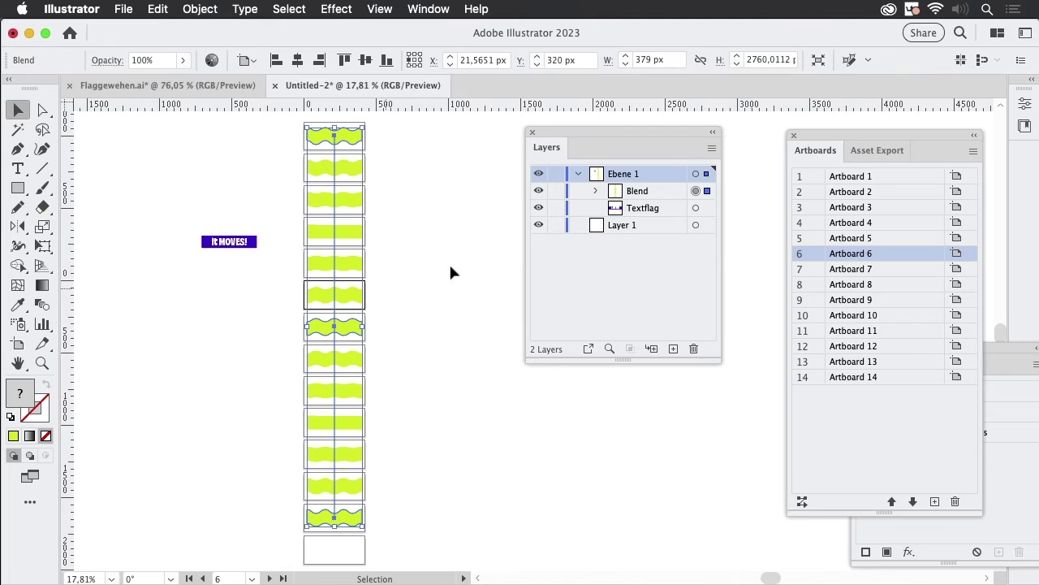
left_click(199, 8)
mouse_move(207, 462)
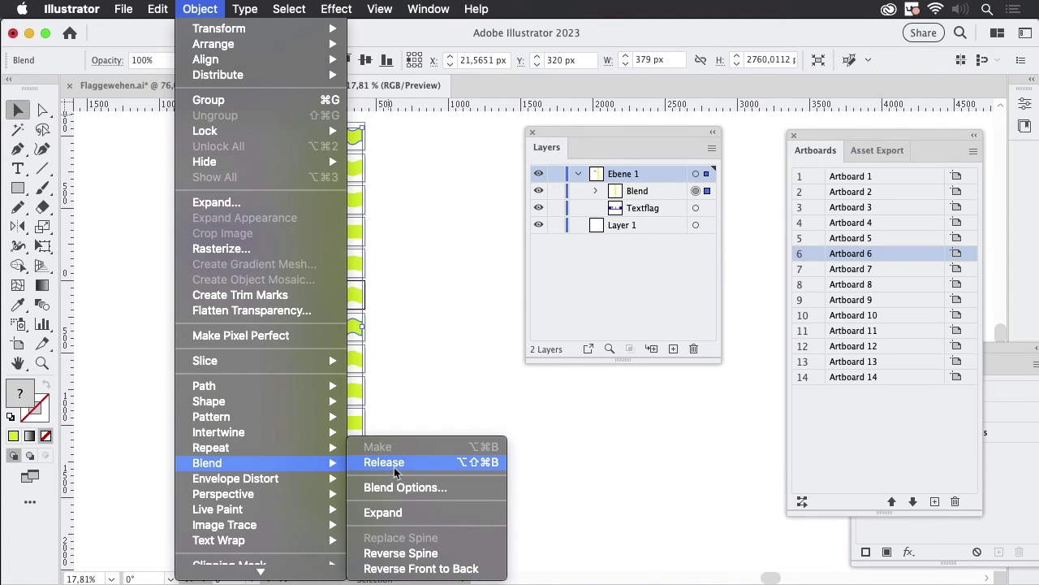
left_click(409, 514)
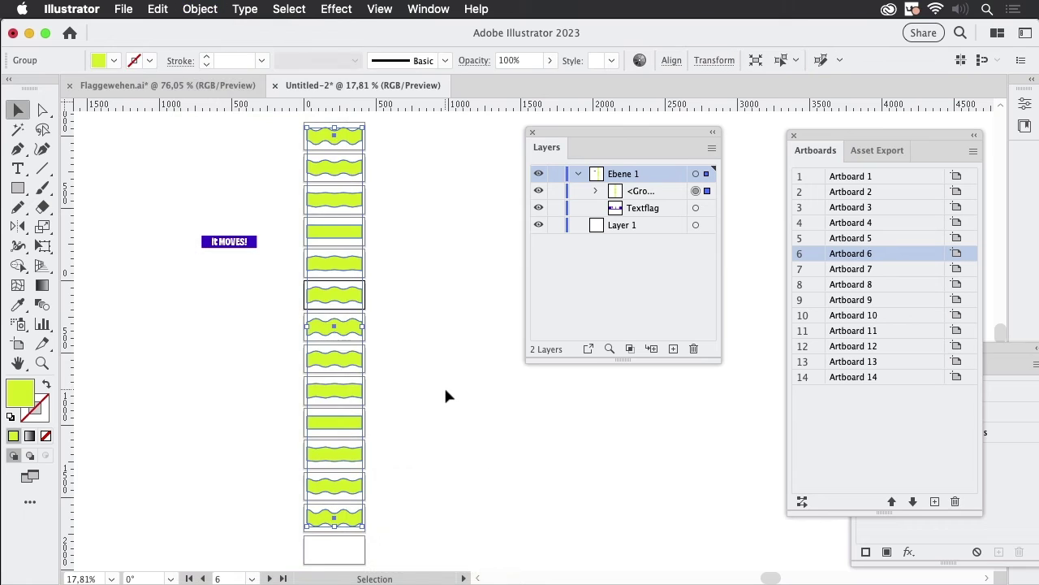
left_click(445, 396)
left_click(343, 325)
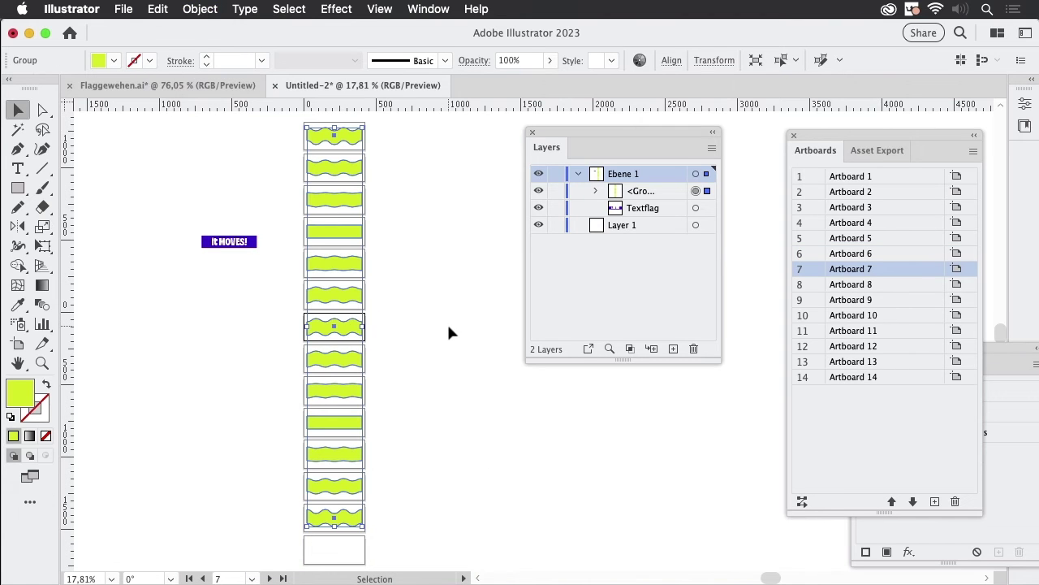
left_click(400, 291)
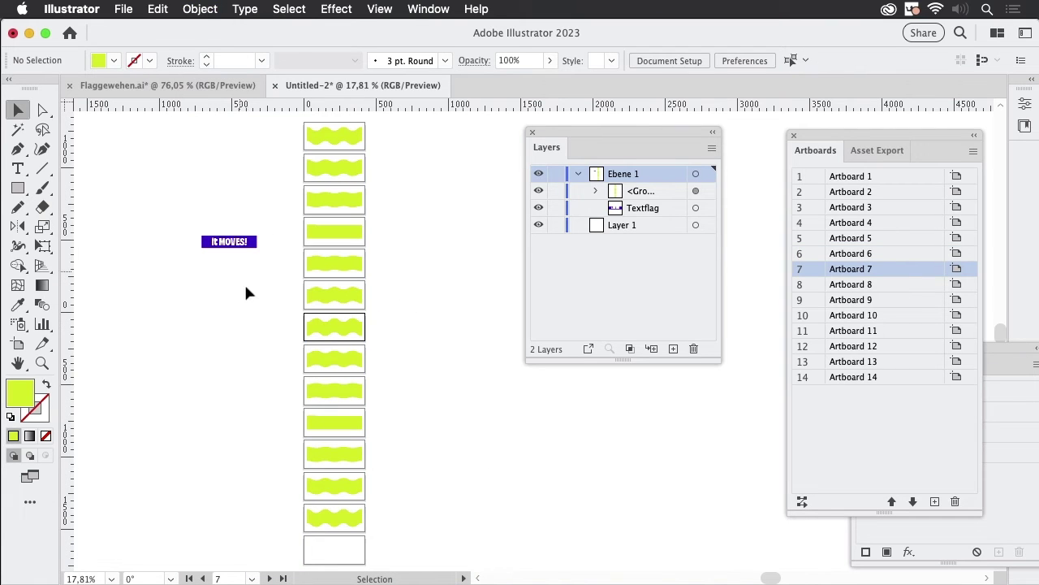
Place the 'it MOVES!' flag on Artboard 1 and repeat copies downward with Cmd+D
mouse_move(249, 277)
left_mouse_down()
mouse_move(266, 314)
mouse_move(350, 176)
mouse_move(351, 149)
mouse_move(352, 178)
left_mouse_up()
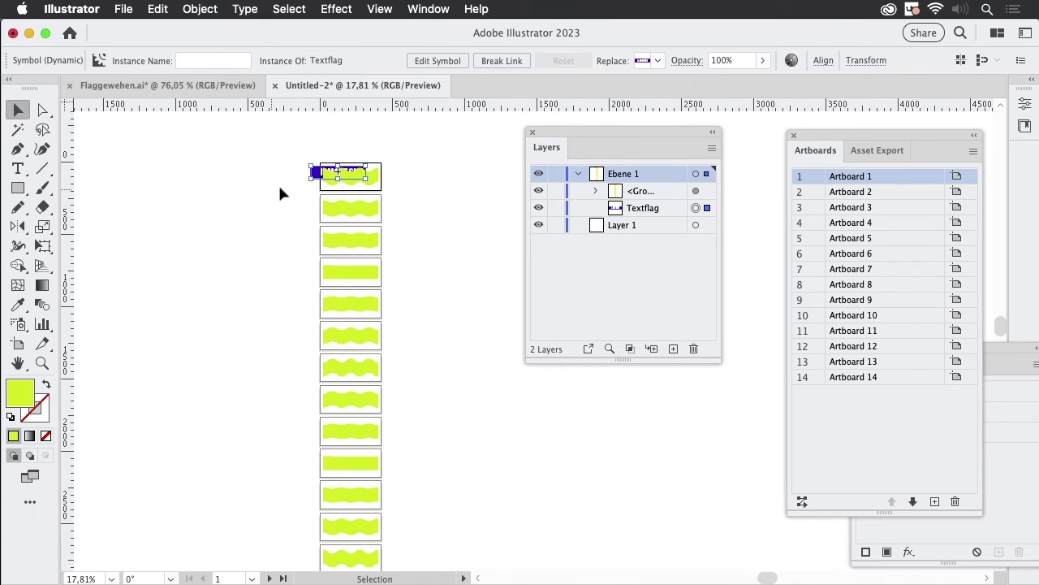
left_click(286, 191)
left_click_drag(314, 174, 319, 207)
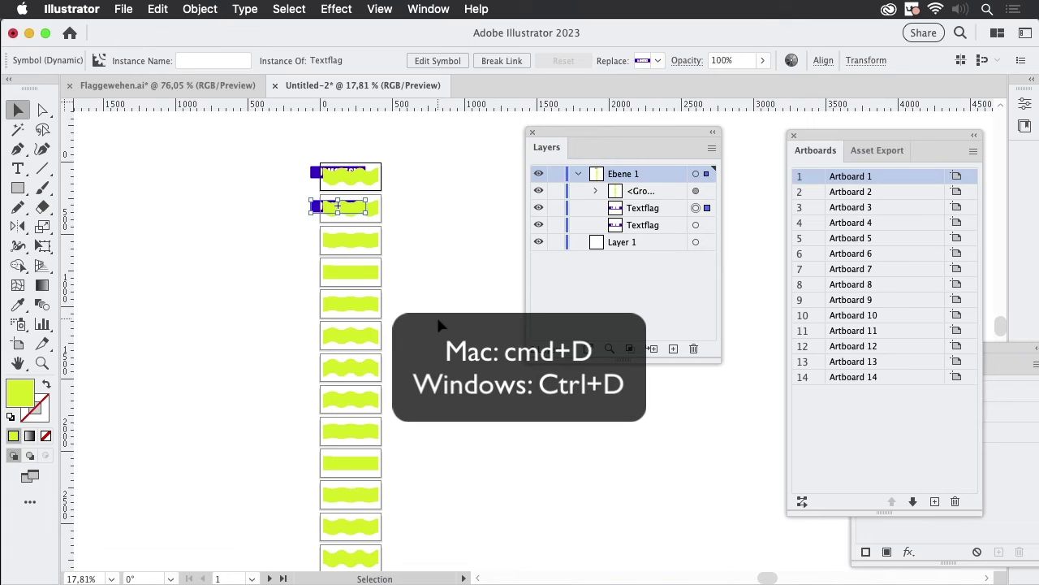
key("super+d")
key("super+d")
key("super+d")
key("super+d")
key("super+d")
key("super+d")
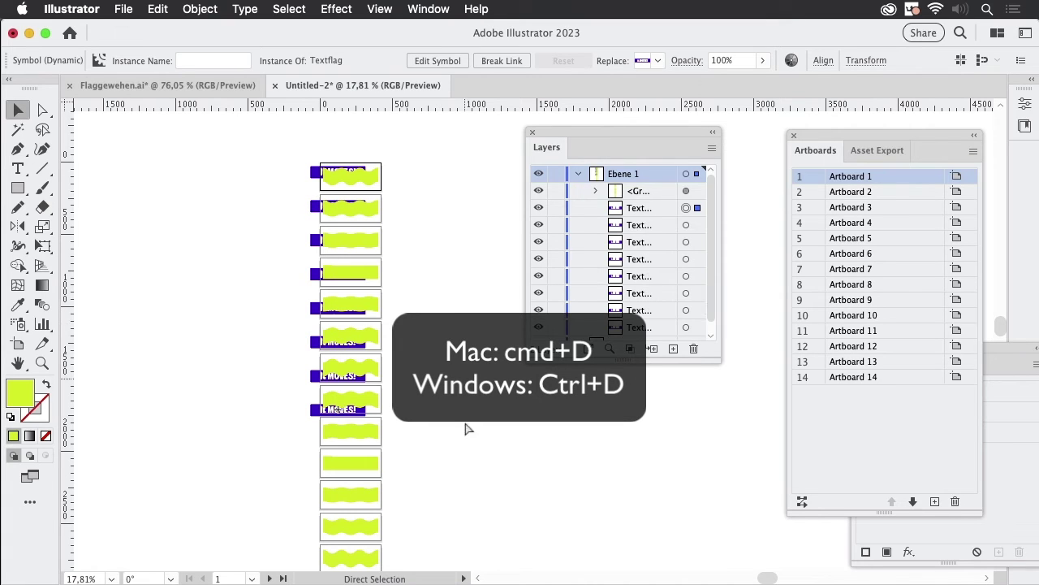
key("super+d")
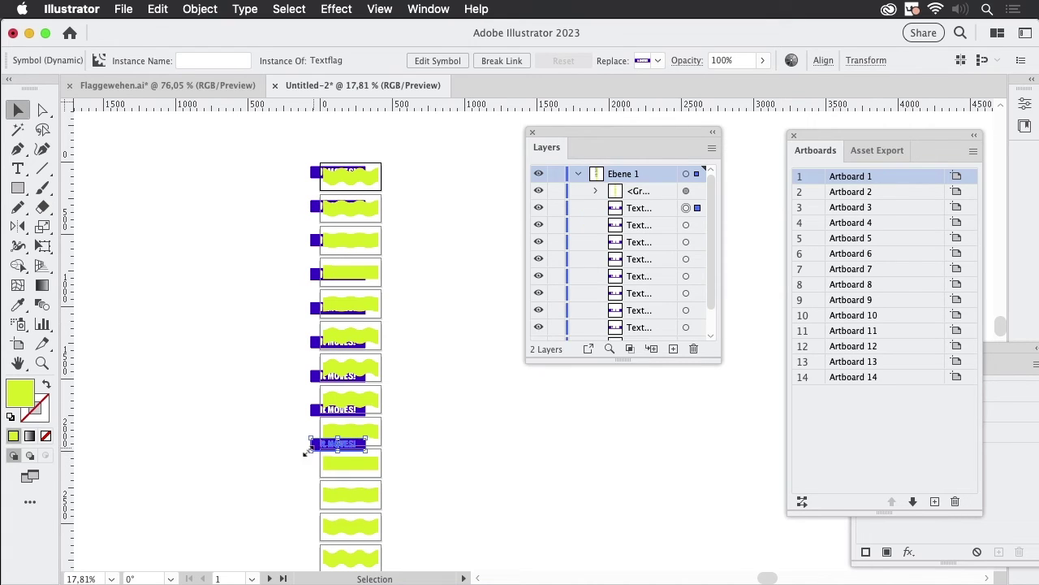
left_click(268, 462)
left_click_drag(315, 448, 315, 399)
left_click(463, 473)
Copy flags onto the lower artboards and nudge each onto its artboard
left_click_drag(463, 473, 424, 329)
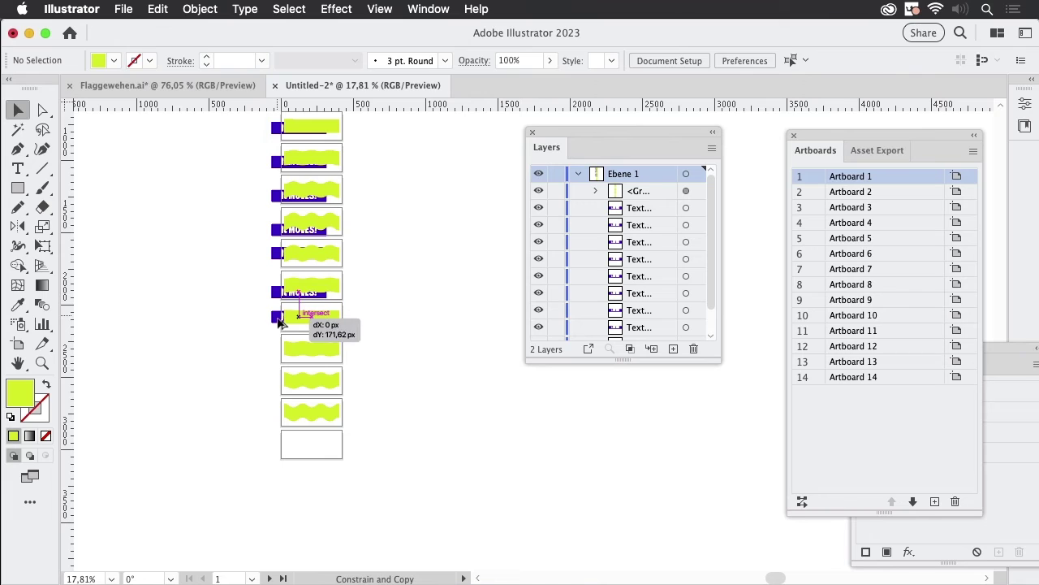
left_click_drag(276, 305, 276, 353)
key("ctrl+d")
key("ctrl+d")
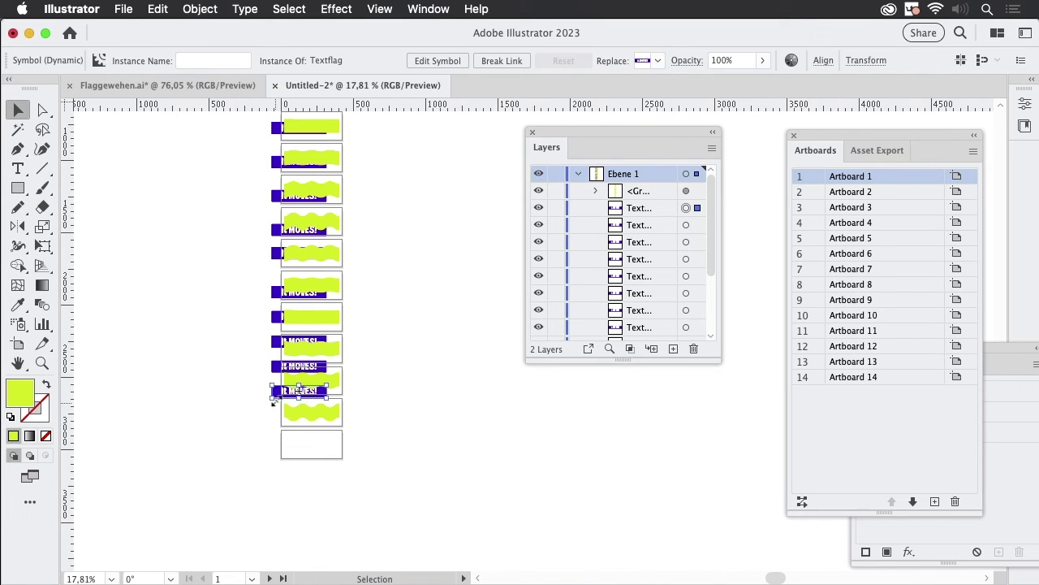
left_click(223, 409)
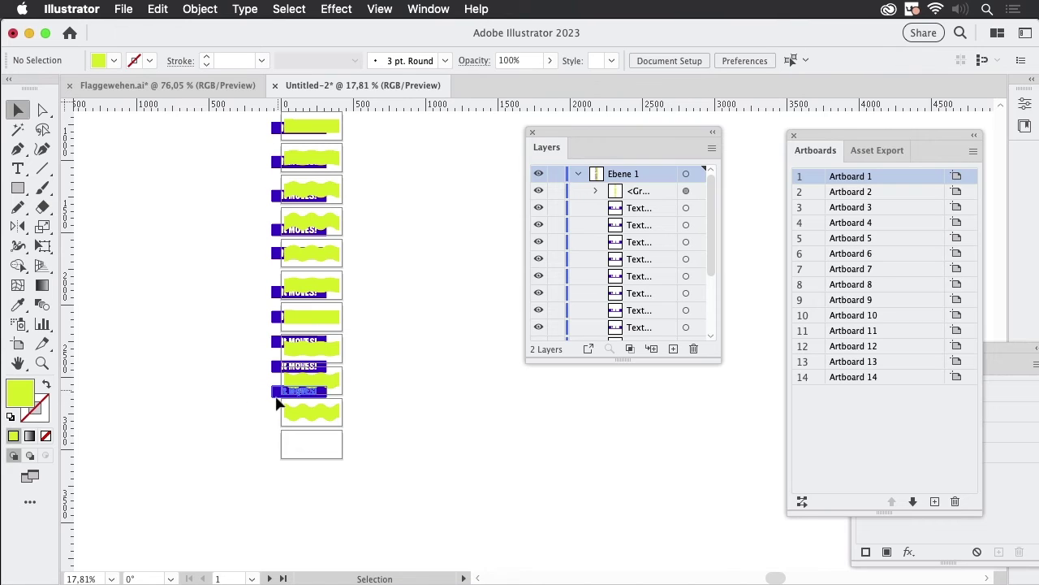
left_click_drag(276, 406, 277, 424)
mouse_move(278, 367)
left_mouse_down()
mouse_move(279, 382)
mouse_move(285, 352)
left_mouse_up()
left_click(399, 376)
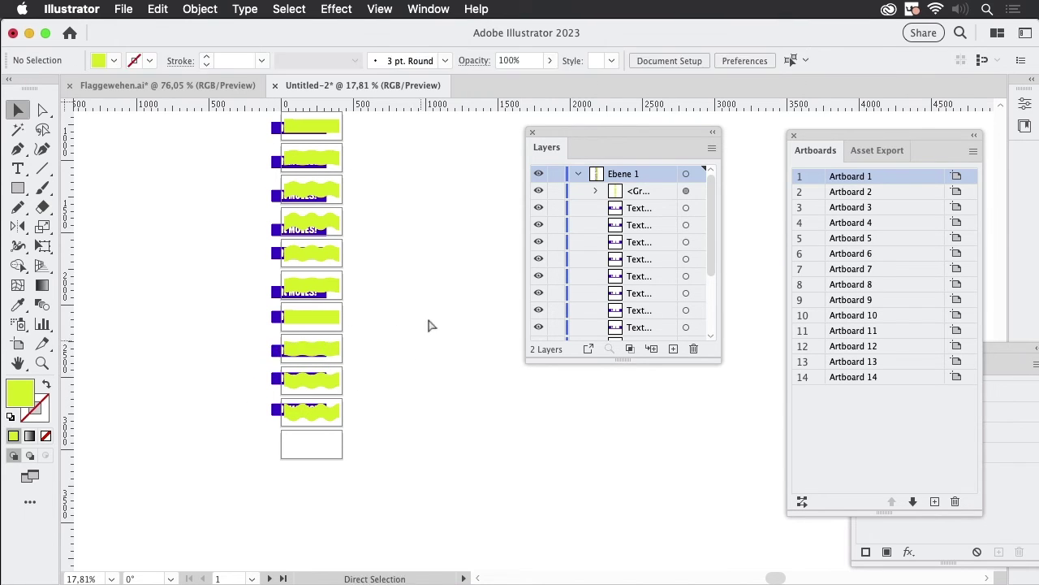
scroll(430, 317, "down", 2)
scroll(433, 388, "up", 2)
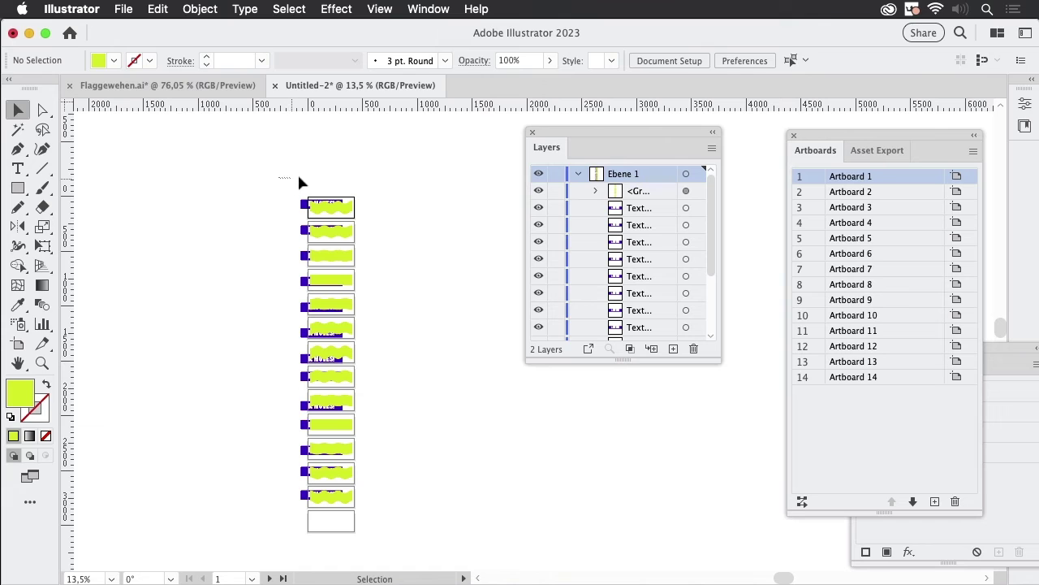
Ungroup all artwork and envelope-warp the artboard 1 flag using its wave as the top object
key("super+a")
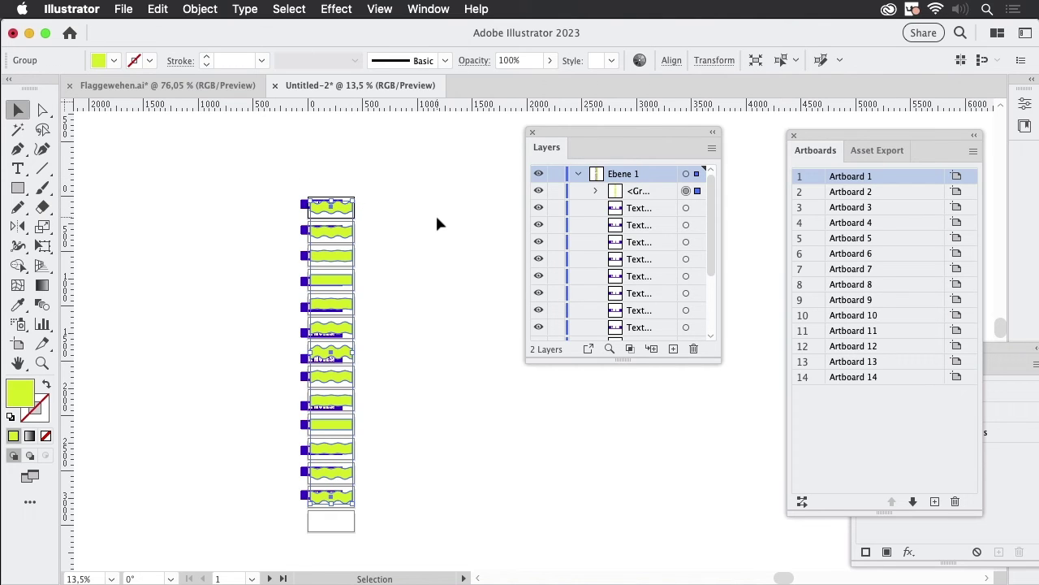
key("super+shift+g")
left_click(331, 168)
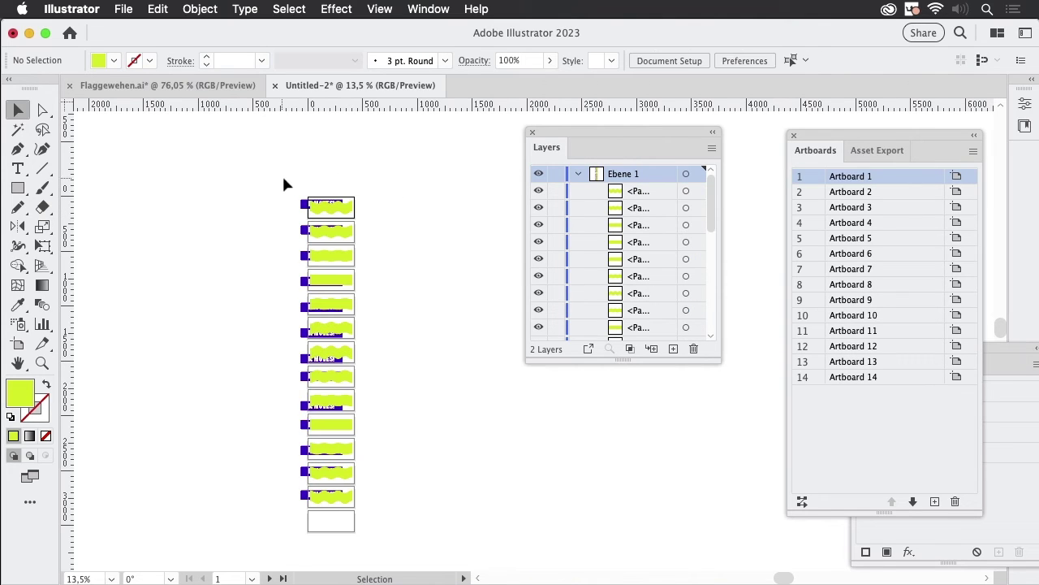
left_click(353, 209)
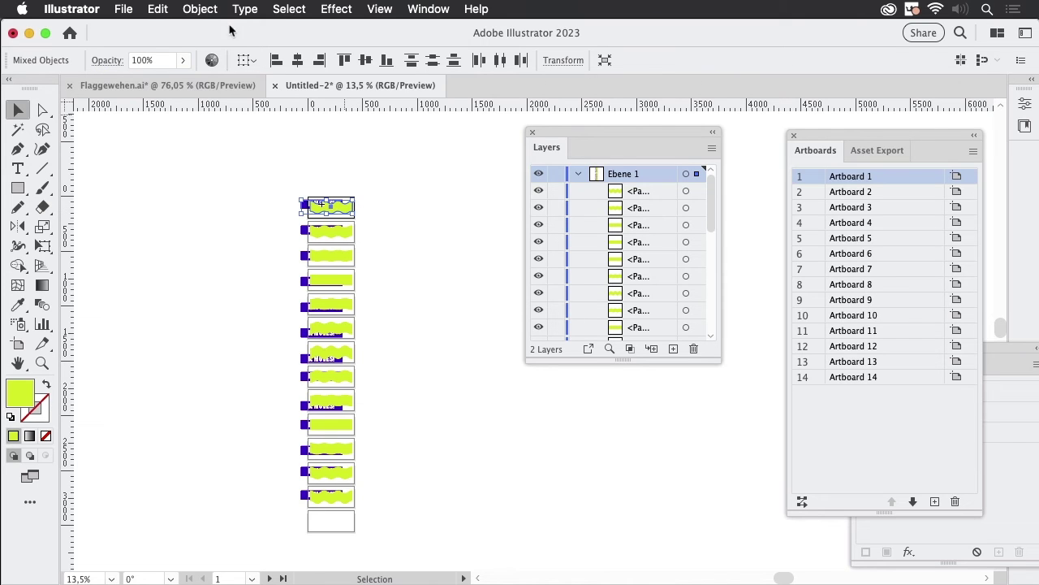
left_click(201, 10)
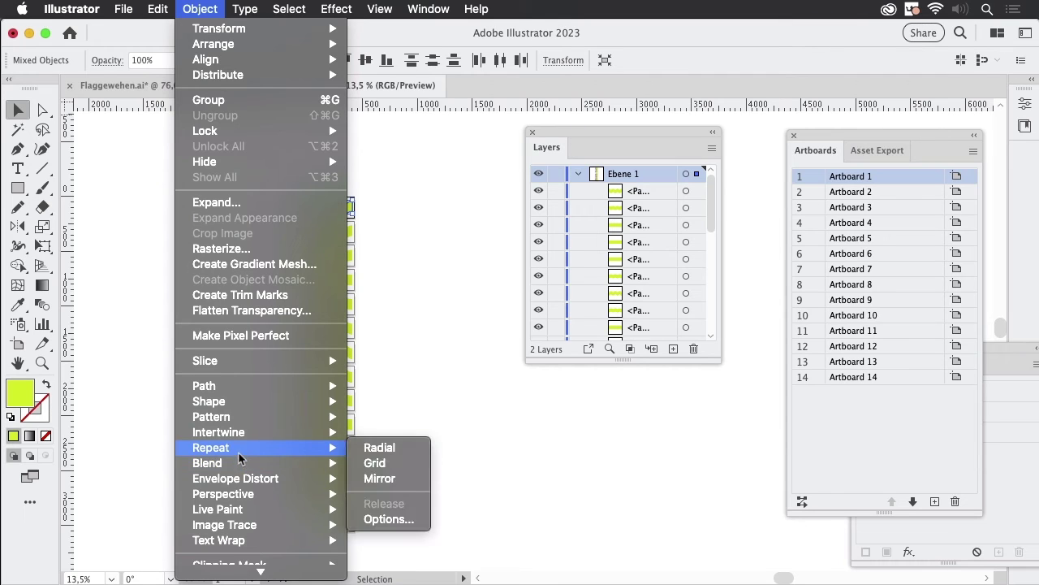
mouse_move(236, 478)
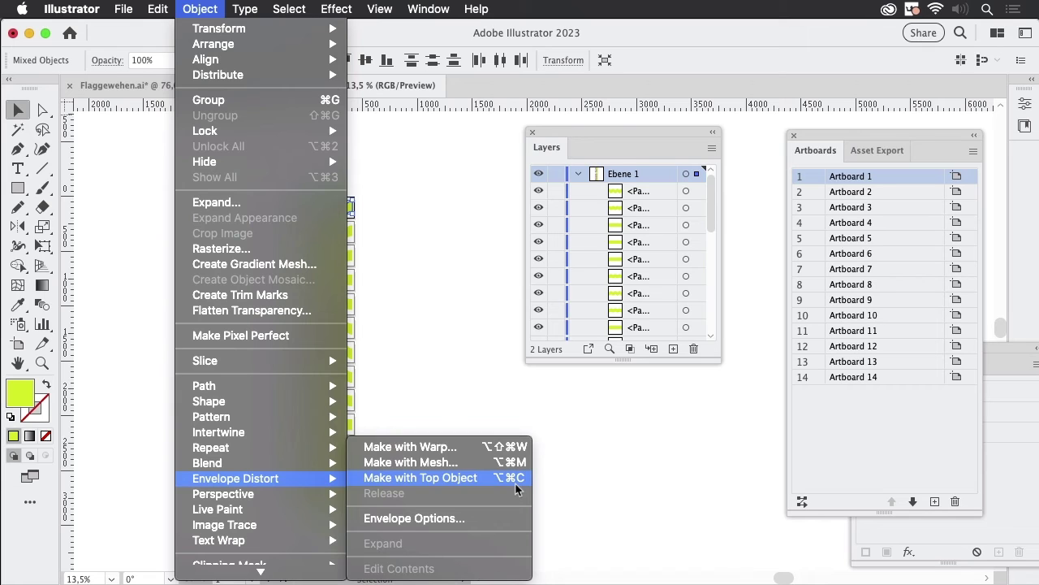
left_click(515, 482)
left_click(279, 220)
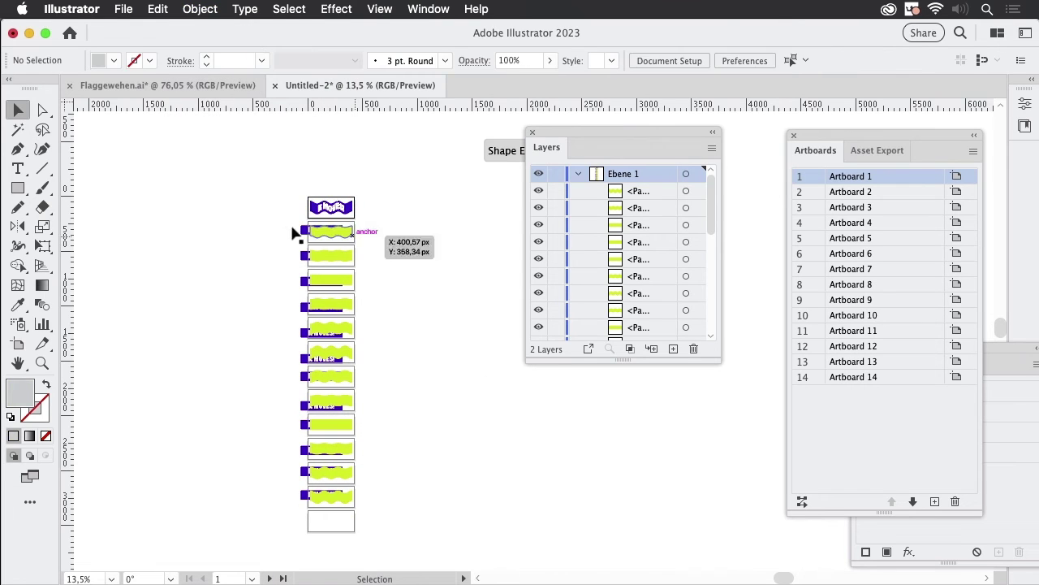
Warp the flags on artboards 2 through 7 to their waves with Make with Top Object
left_click(323, 233)
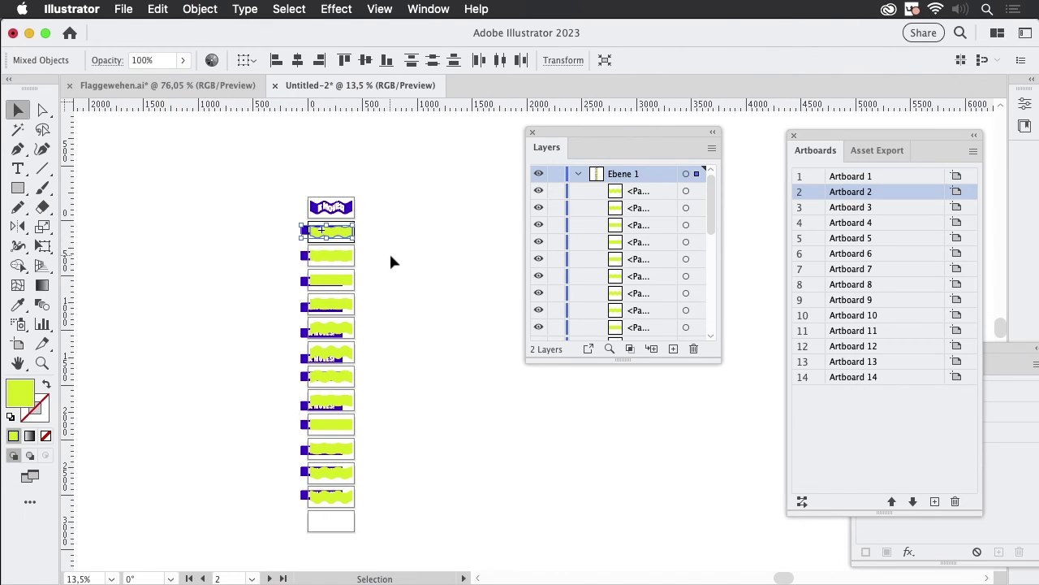
key("super+alt+c")
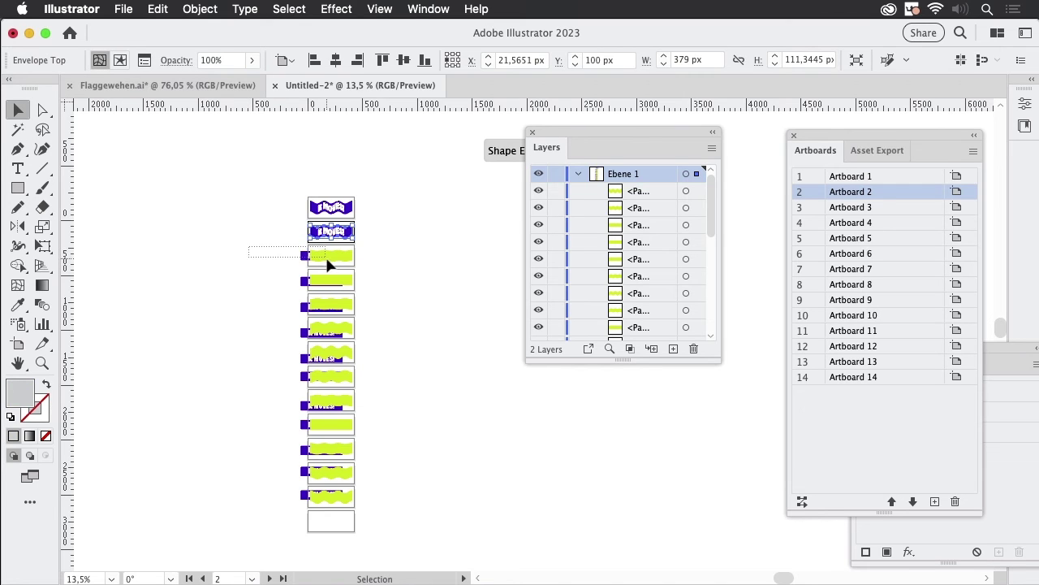
left_click(329, 264)
key("super+alt+c")
left_click(323, 290)
key("super+alt+c")
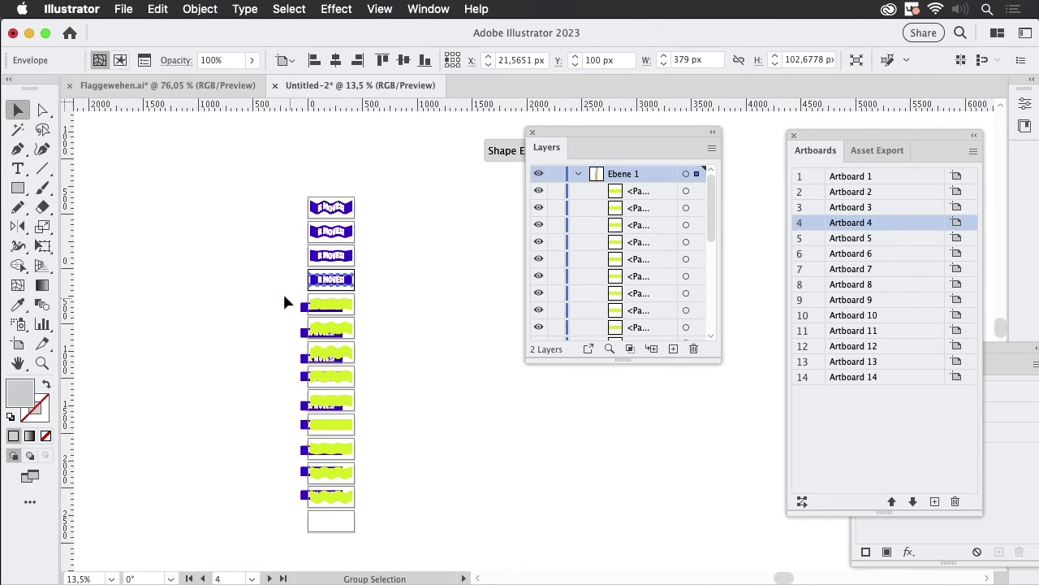
left_click(328, 312)
key("super+alt+c")
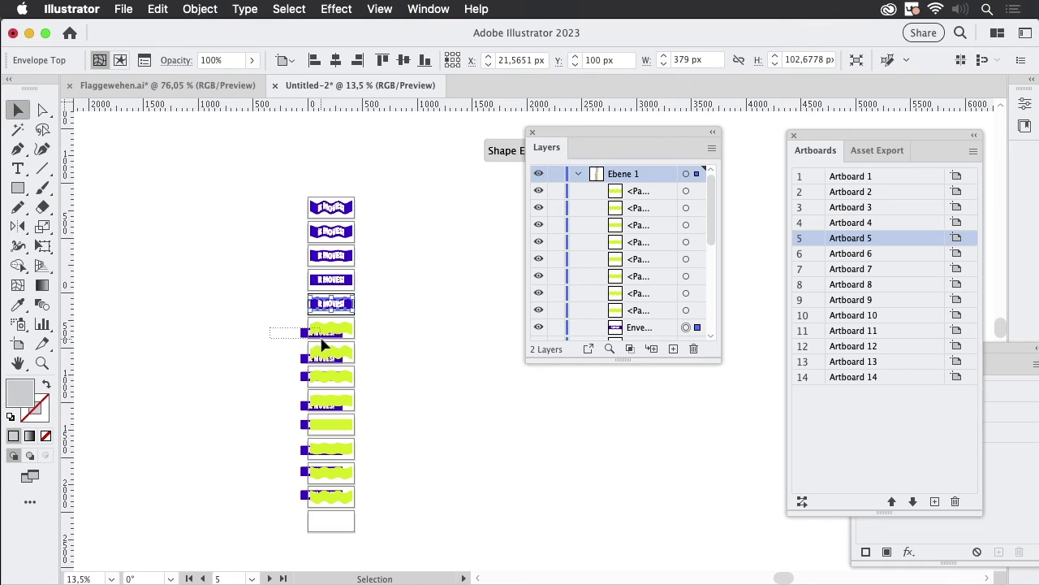
left_click(325, 333)
key("super+alt+c")
left_click(321, 357)
key("super+alt+c")
Warp the flags on artboards 8 through 13 to their own wave shapes
left_click(313, 381)
key("super+alt+c")
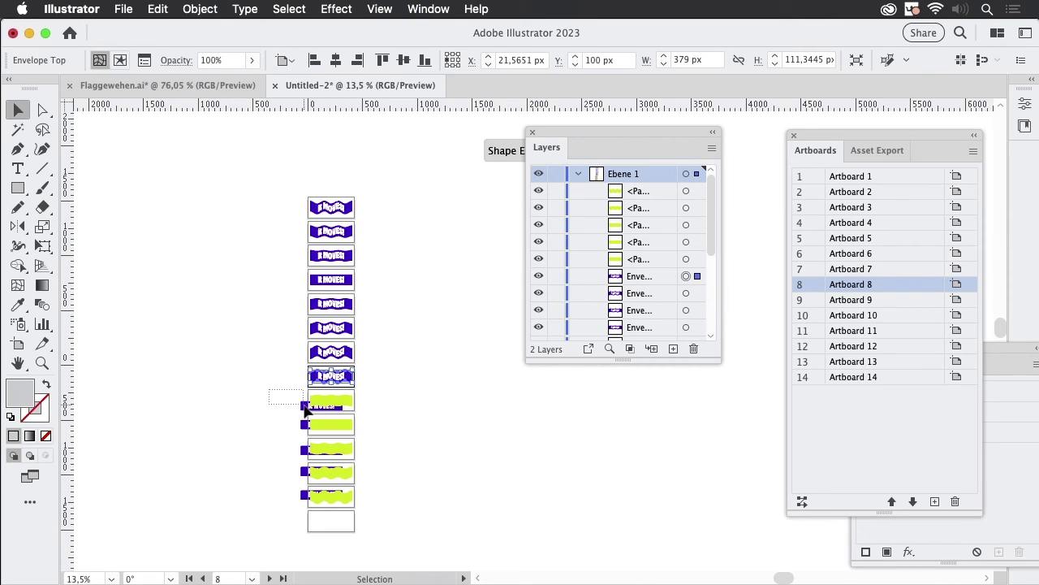
left_click(289, 398)
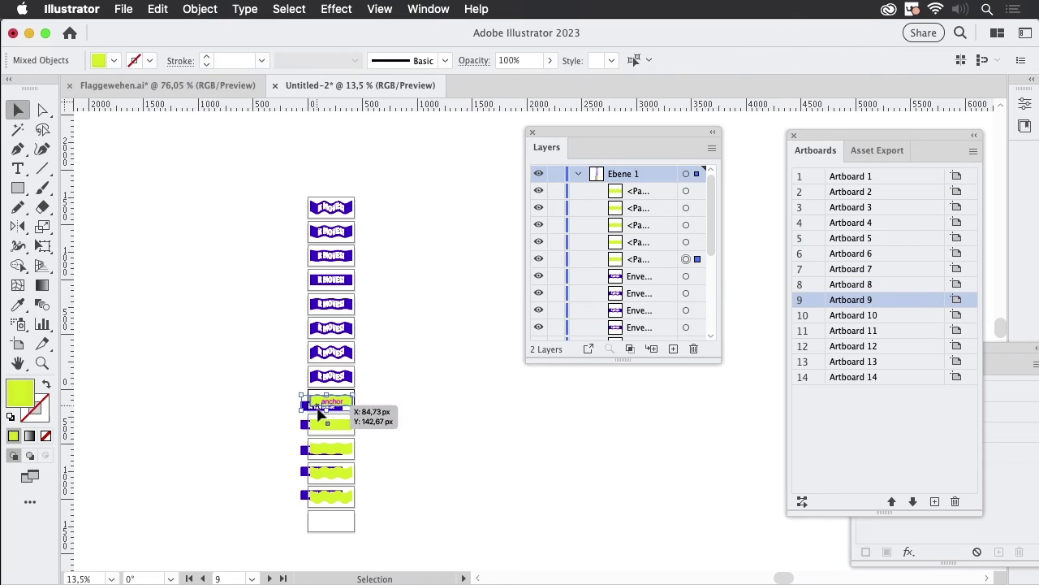
key("super+alt+c")
left_click(315, 424)
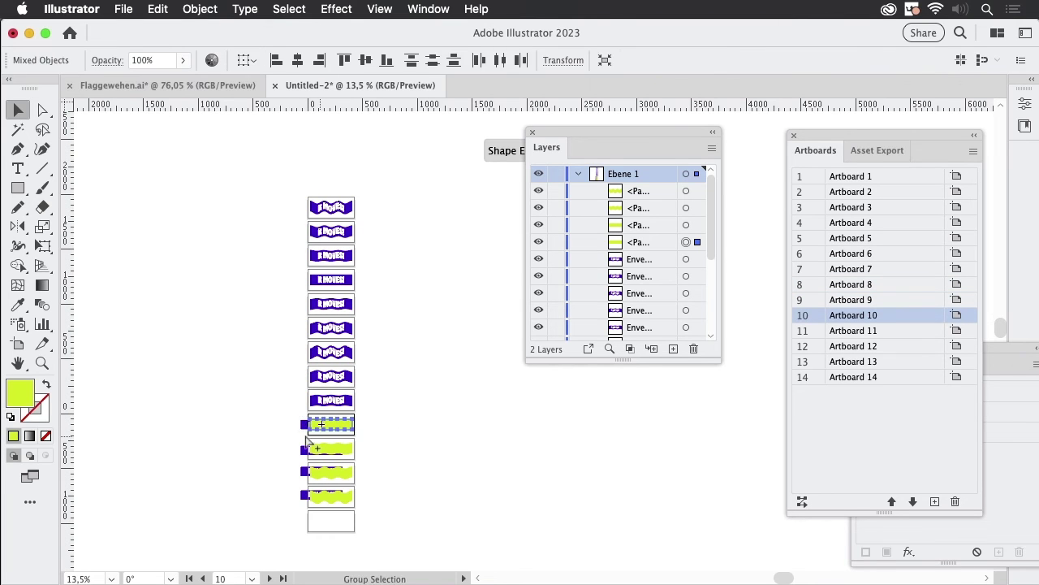
key("super+alt+c")
left_click(317, 457)
key("super+alt+c")
left_click(322, 472)
key("super+alt+c")
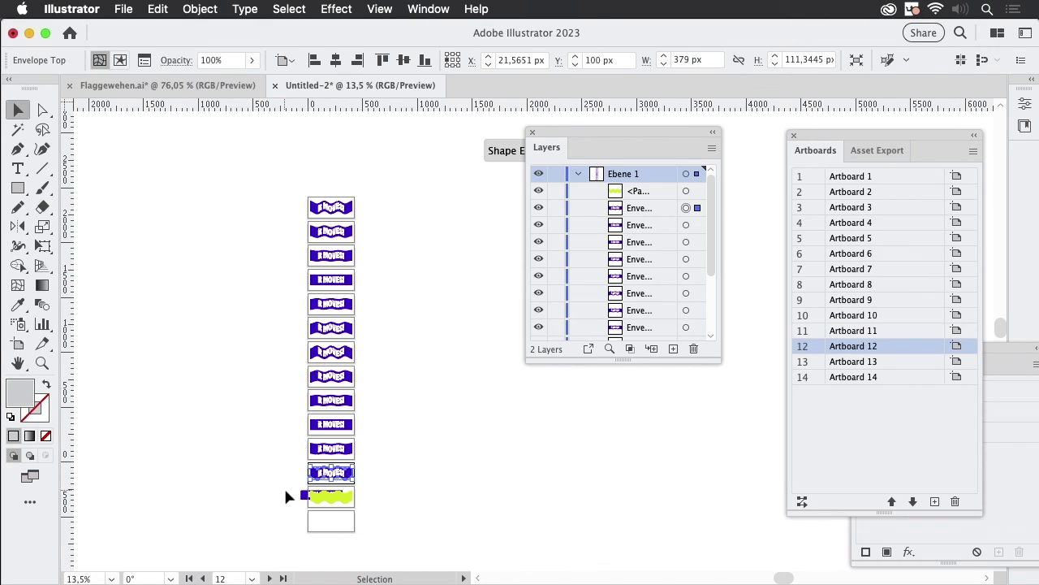
left_click(314, 500)
key("super+alt+c")
left_click(472, 486)
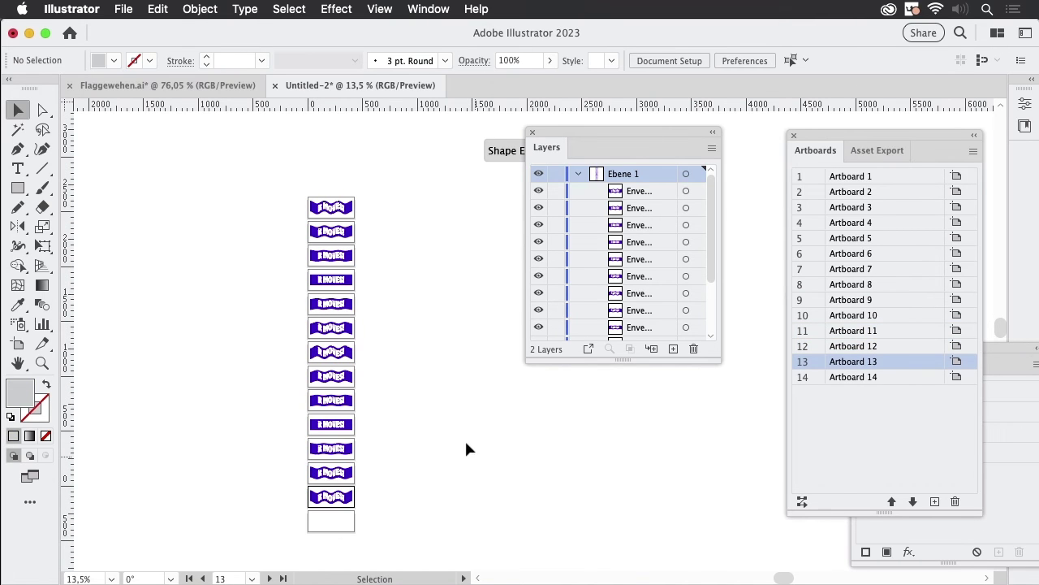
Delete artboards 13 and 14, leaving twelve flag artboards, and finish artboard editing
left_click_drag(450, 423, 427, 381)
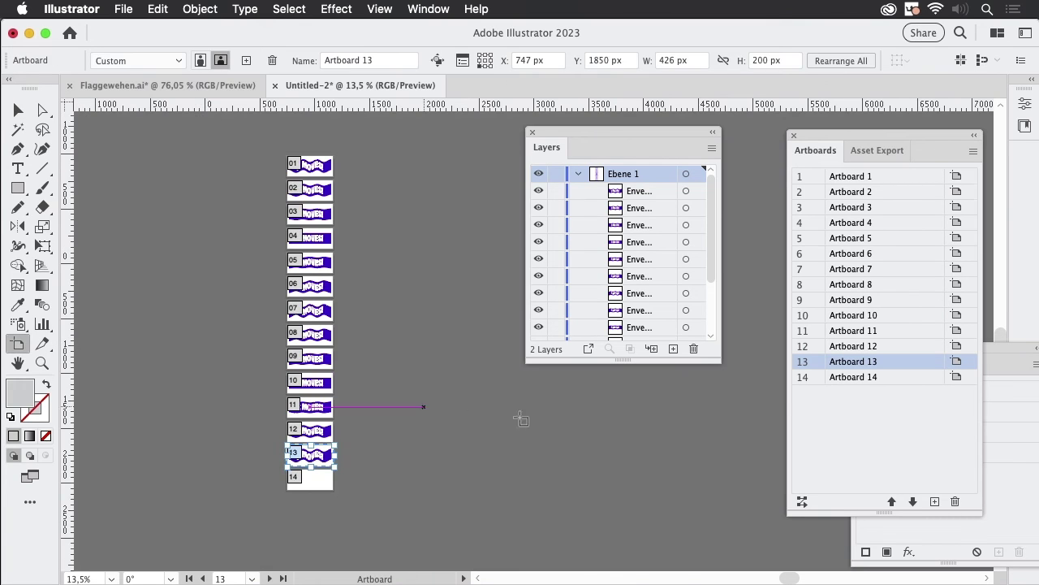
left_click(871, 379)
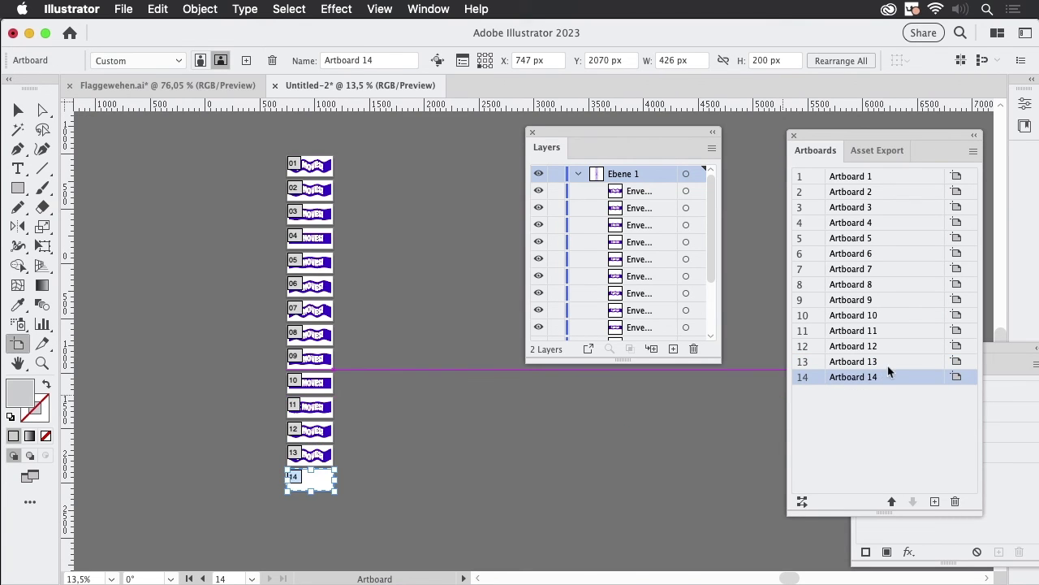
left_click(887, 365, "shift")
left_click(955, 501)
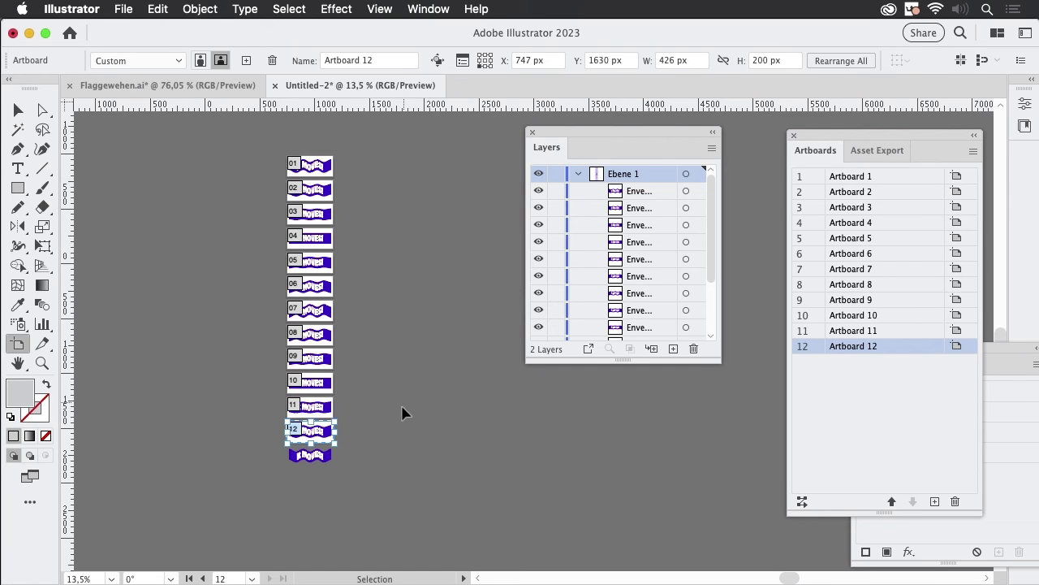
key("Escape")
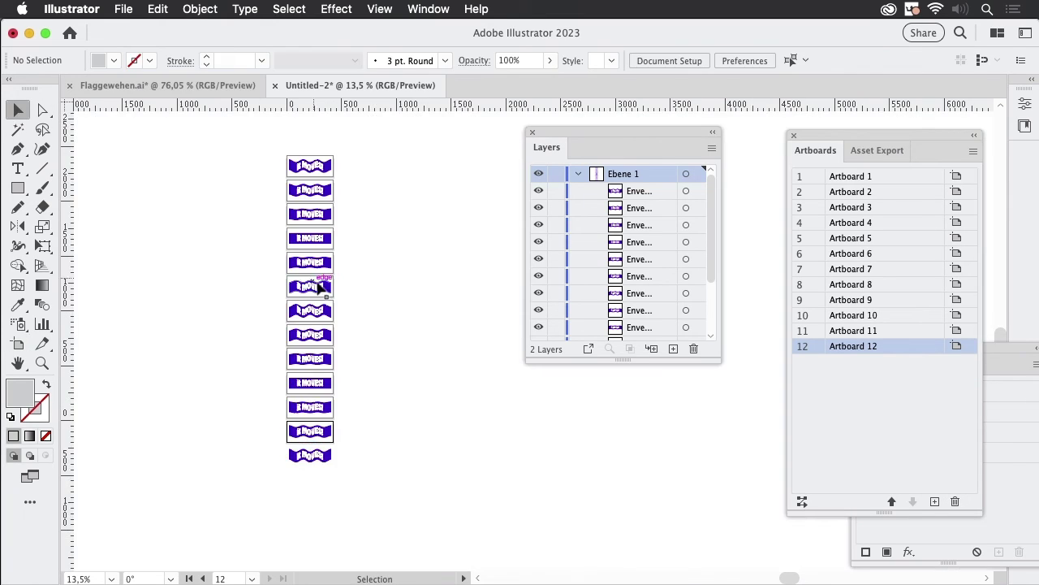
Zoom out and back in on the column of flag artboards
left_click(332, 166)
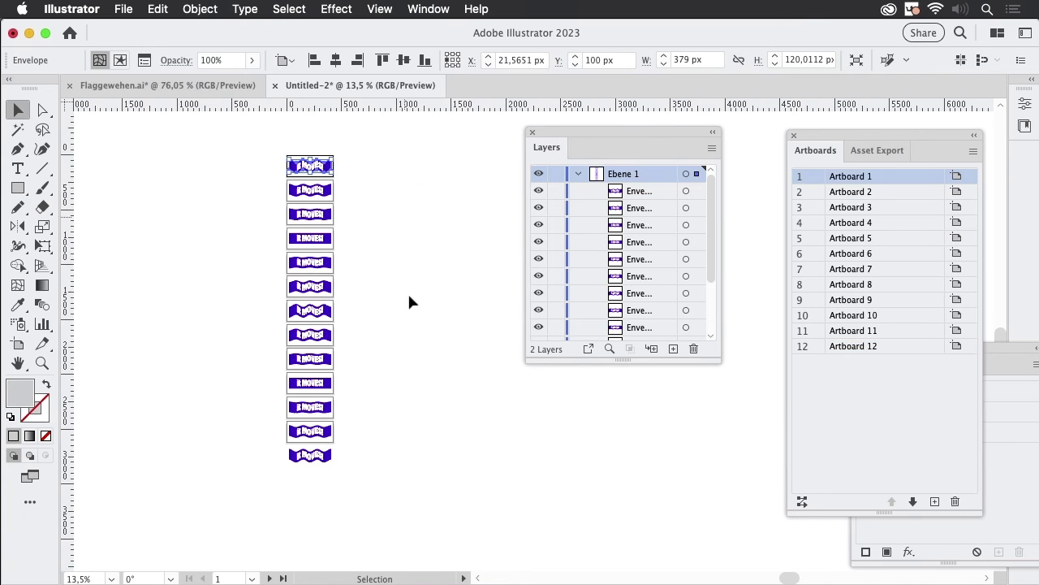
left_click(430, 435)
key("z")
mouse_move(430, 288)
left_mouse_down()
mouse_move(418, 299)
mouse_move(425, 330)
left_mouse_up()
key("v")
scroll(394, 355, "up", 1)
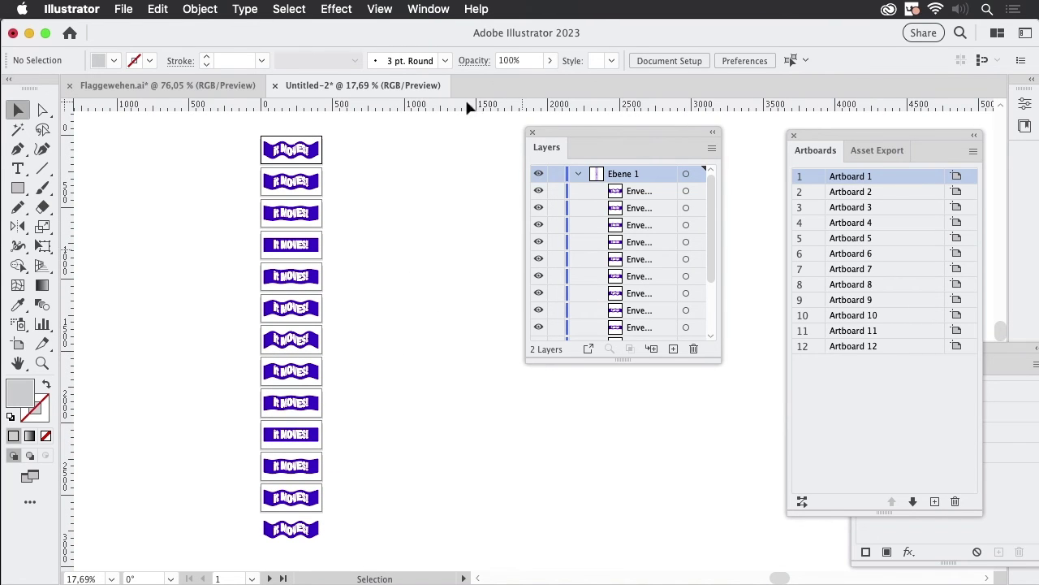
Launch GIFStudio and import the flag artboards as animation frames
left_click(428, 9)
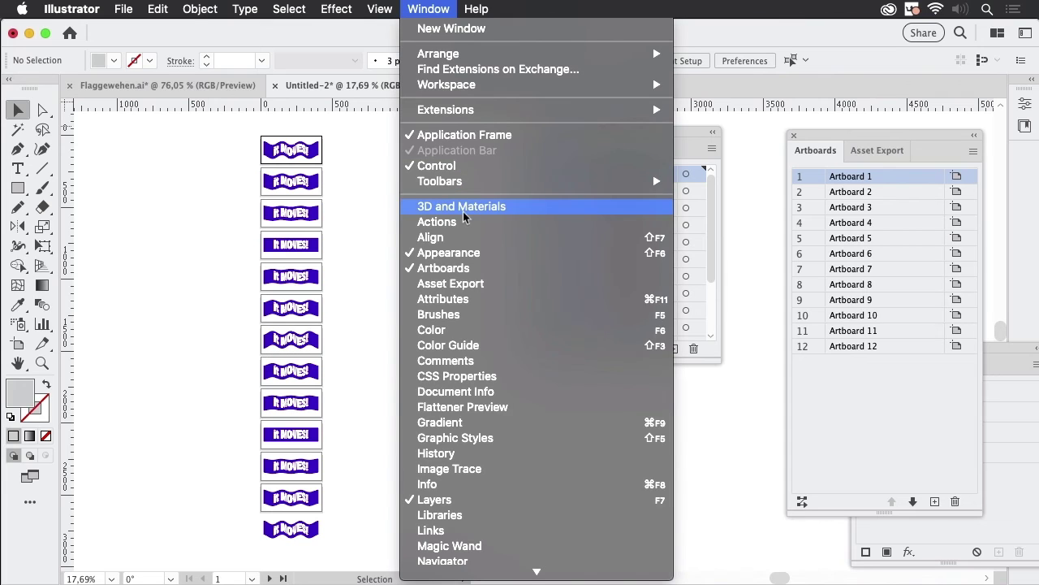
mouse_move(446, 110)
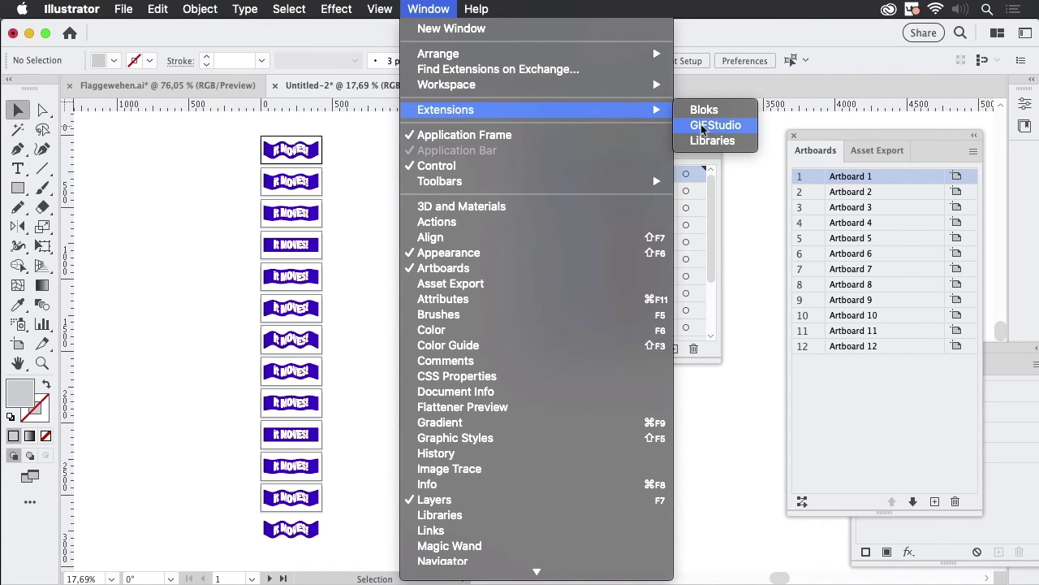
left_click(721, 129)
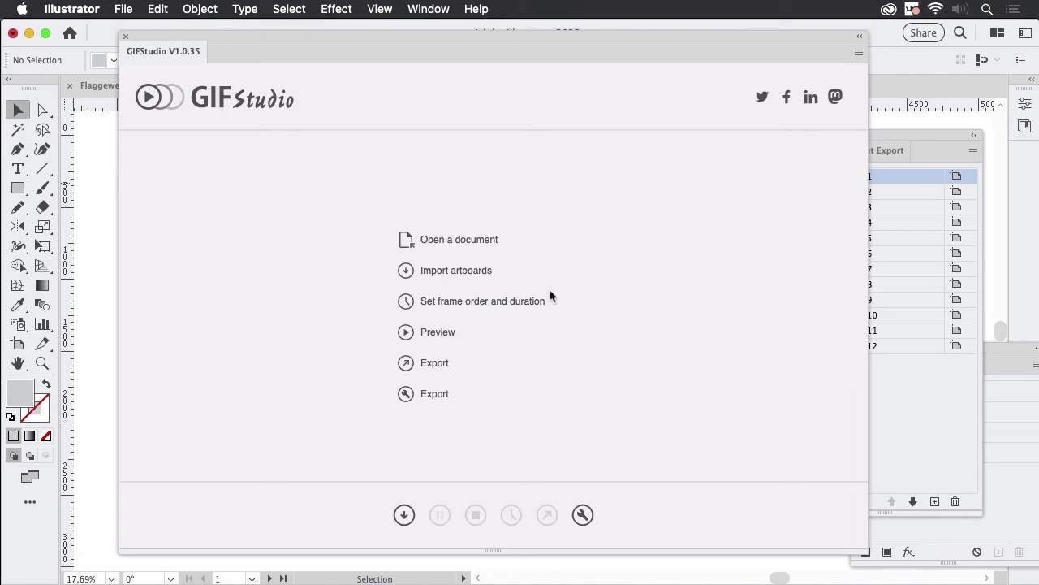
left_click(411, 270)
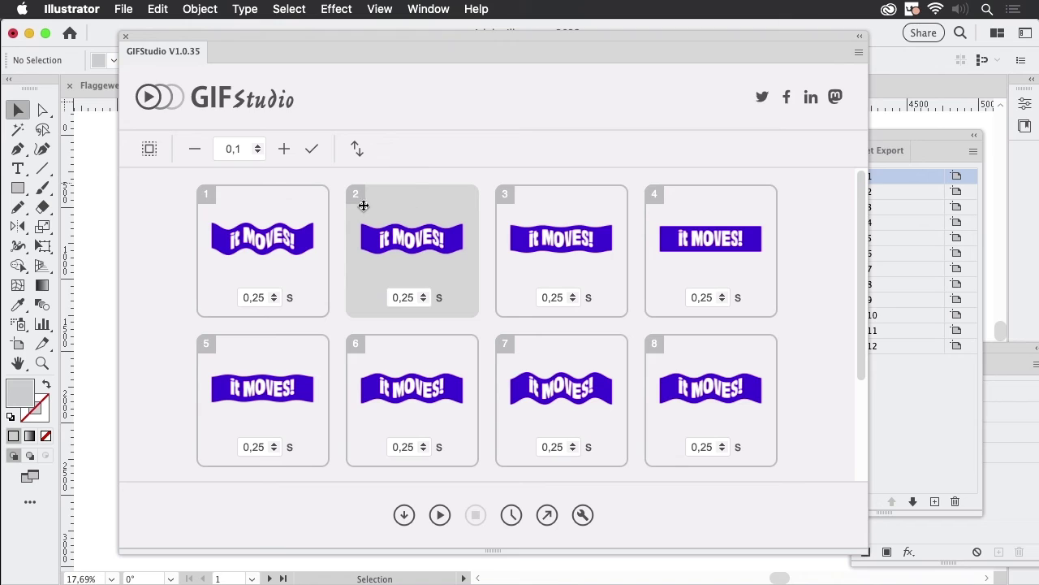
Set the duration of all frames to 0,1 seconds
left_click(150, 150)
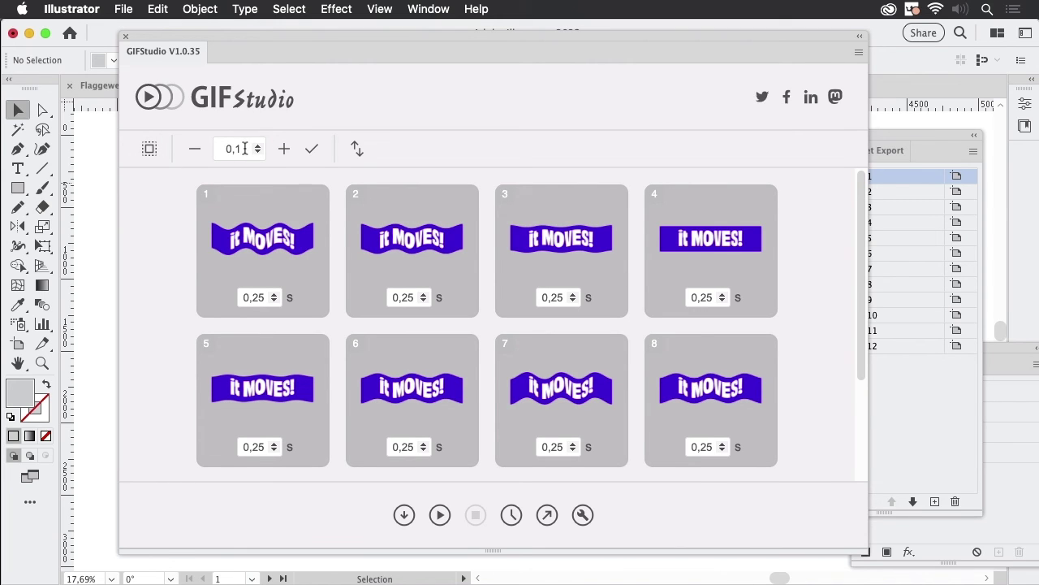
left_click(266, 297)
type("0,")
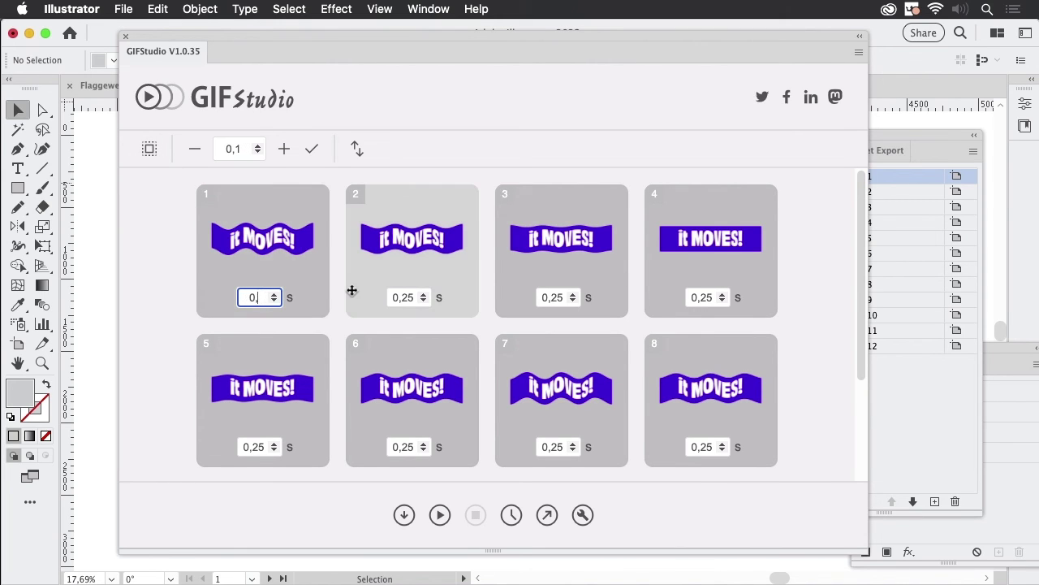
type("1")
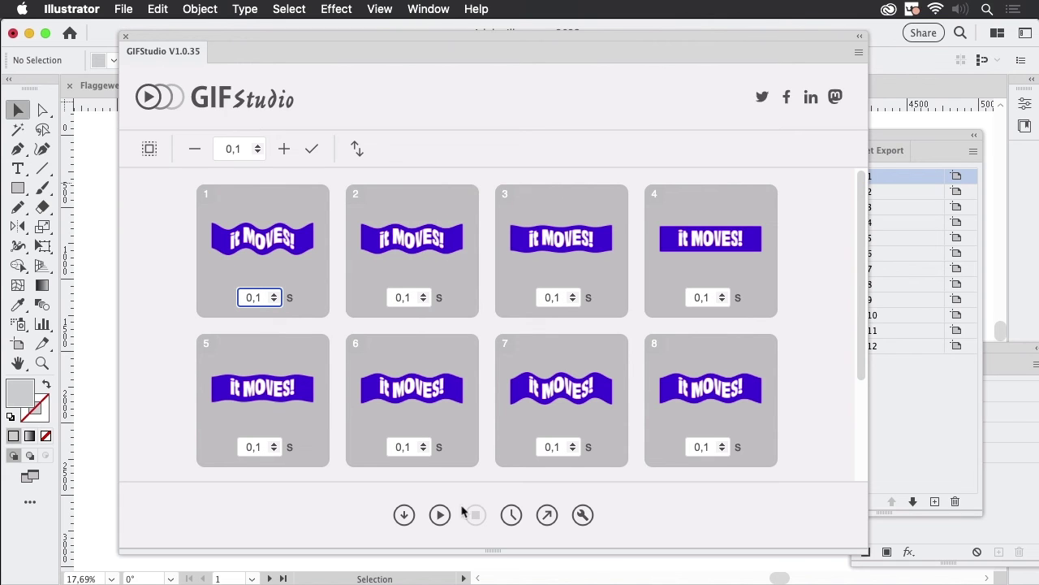
Preview the flag animation, save it as Untitled-2.gif, and close GIFStudio
left_click(440, 515)
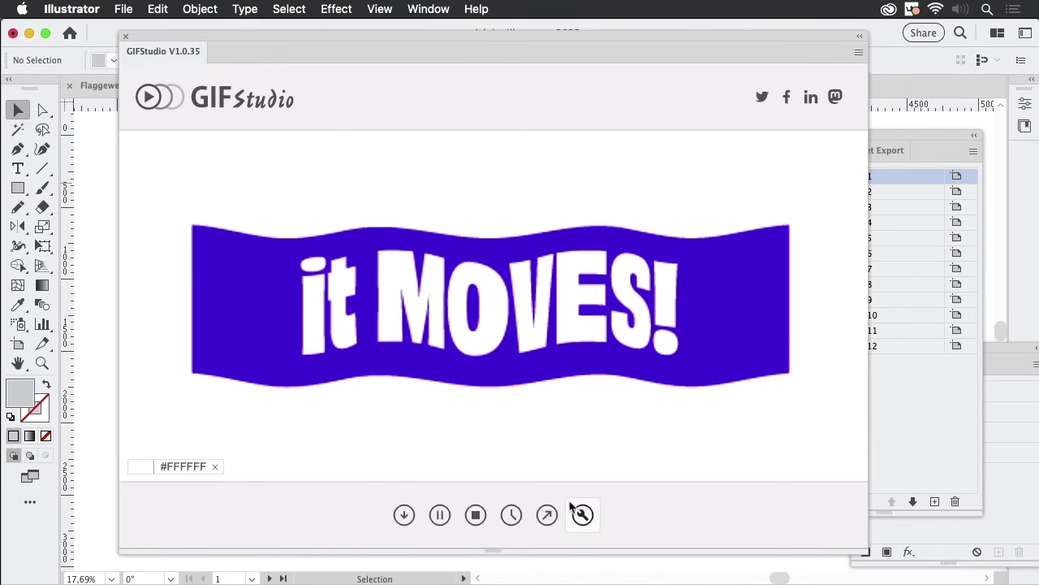
left_click(547, 515)
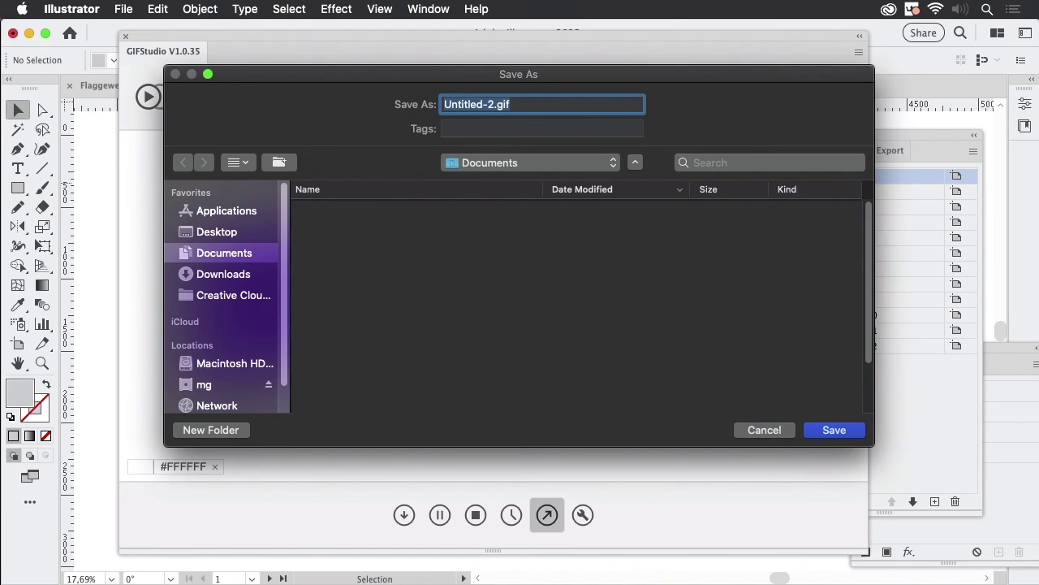
left_click(825, 431)
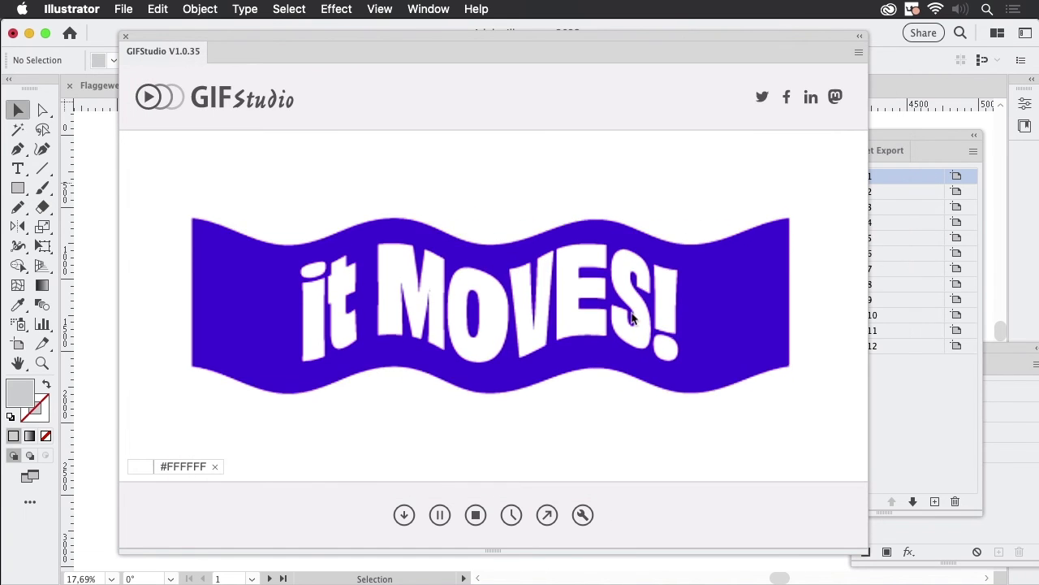
left_click(126, 36)
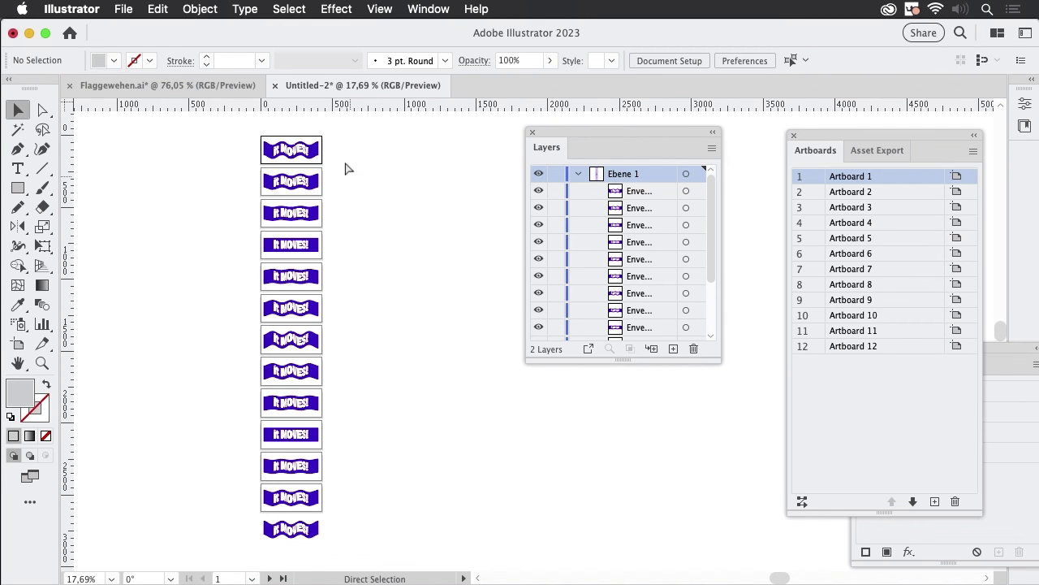
Open the Symbols panel and enter editing mode for the Textflag symbol
left_click(329, 130)
left_click_drag(338, 187, 422, 336)
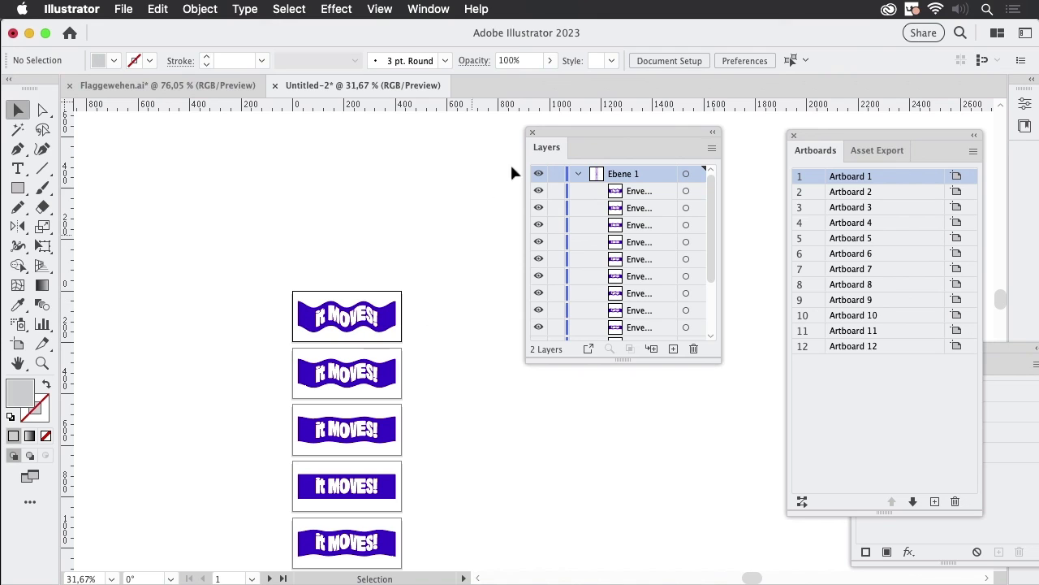
left_click_drag(549, 139, 657, 157)
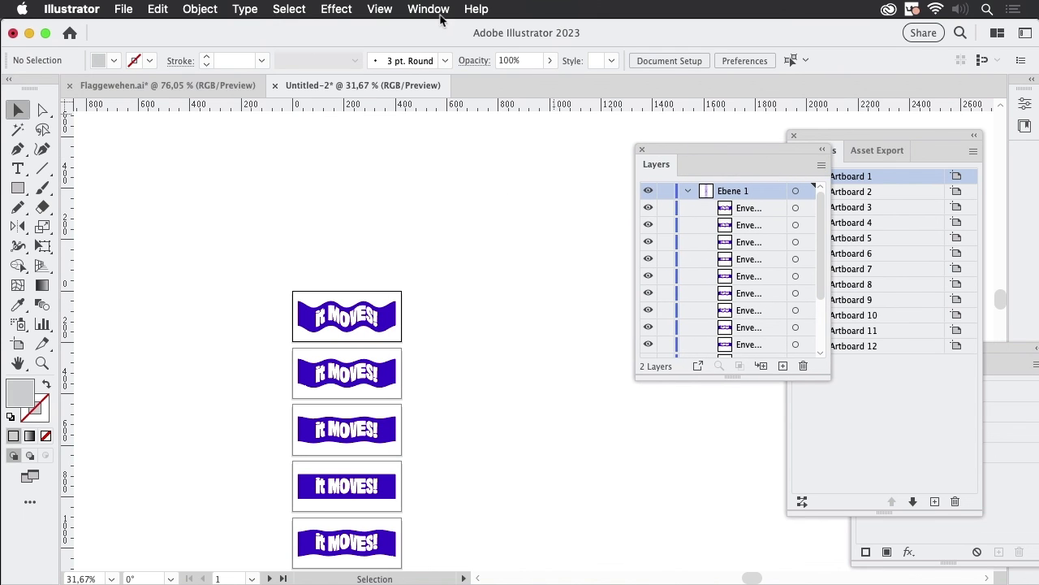
left_click(430, 9)
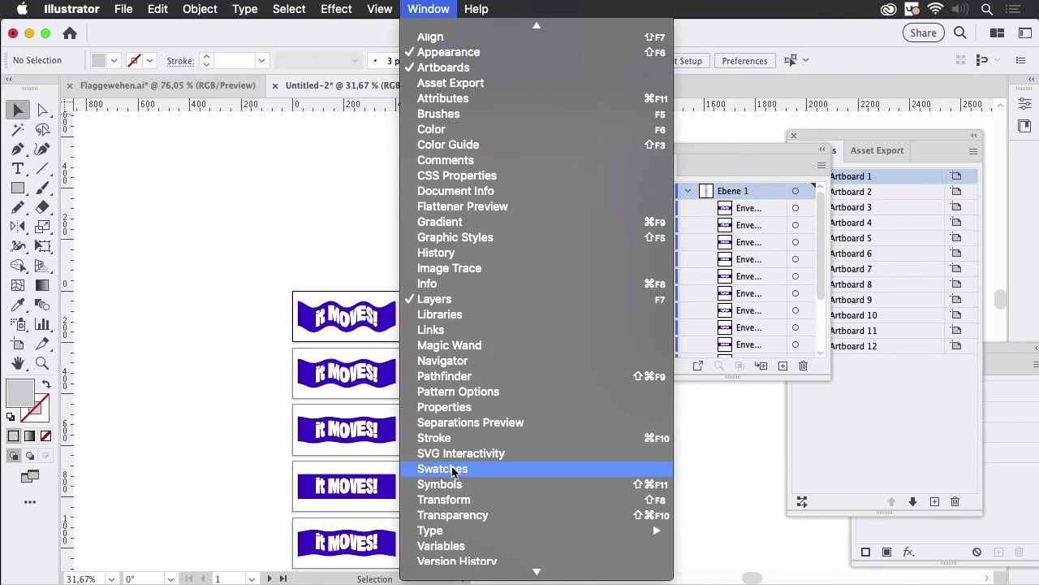
left_click(458, 487)
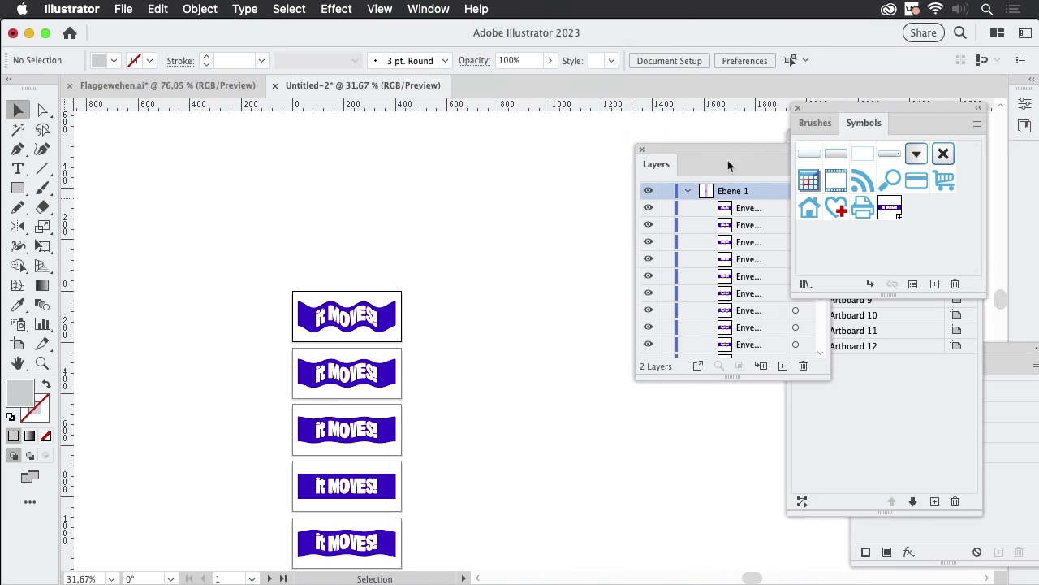
left_click_drag(836, 119, 475, 135)
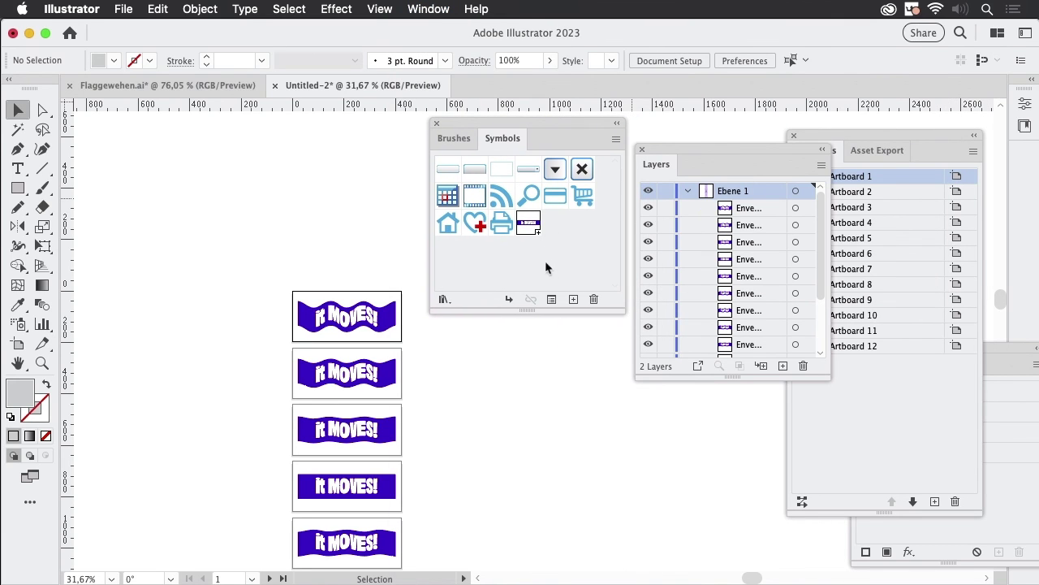
double_click(529, 226)
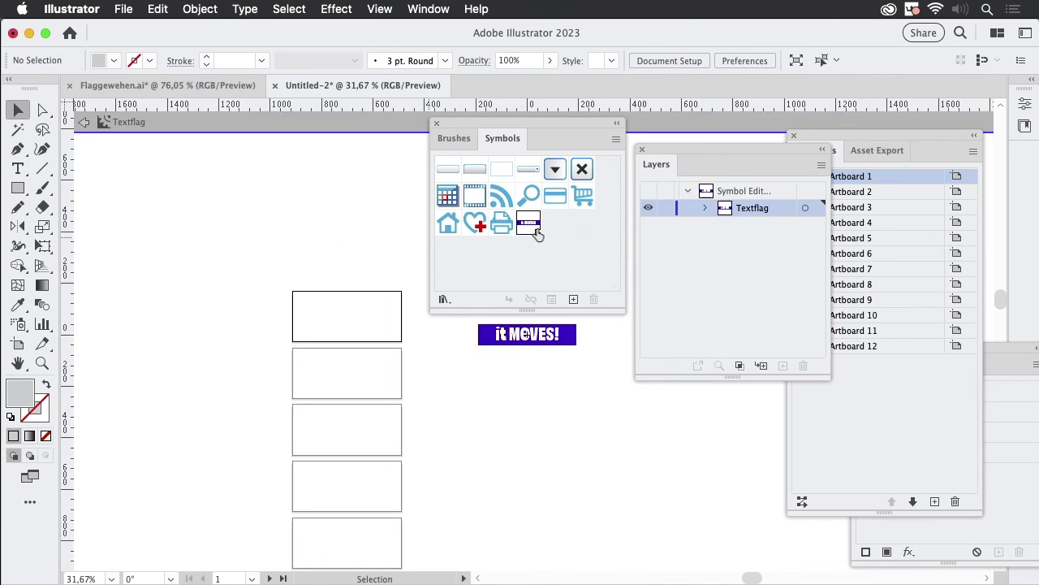
Replace the flag text 'it MOVES!' with 'This is new!'
scroll(552, 382, "up", 3)
scroll(516, 372, "up", 2)
double_click(461, 400)
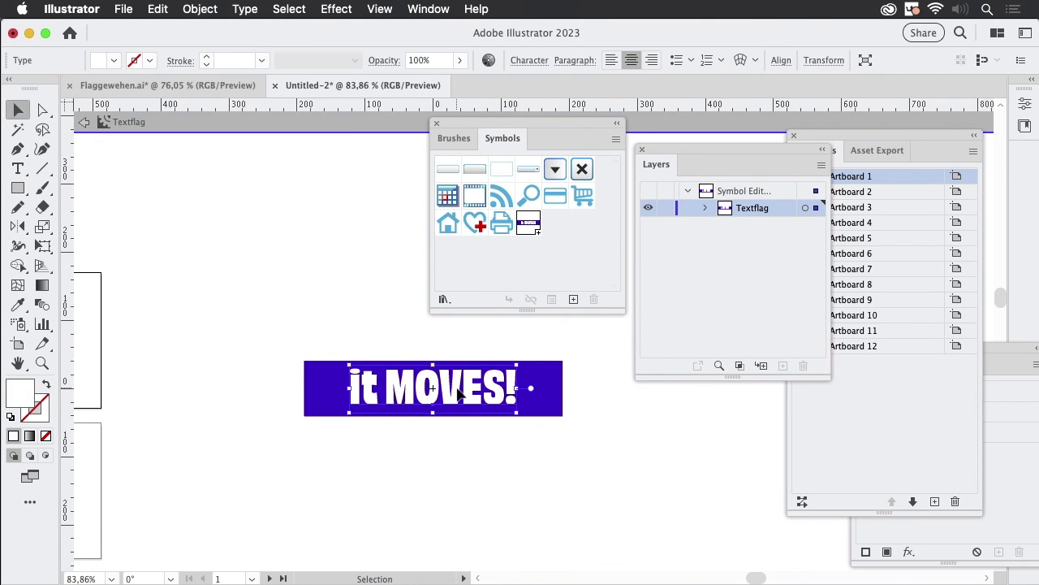
left_click(357, 377)
left_click_drag(354, 386, 543, 403)
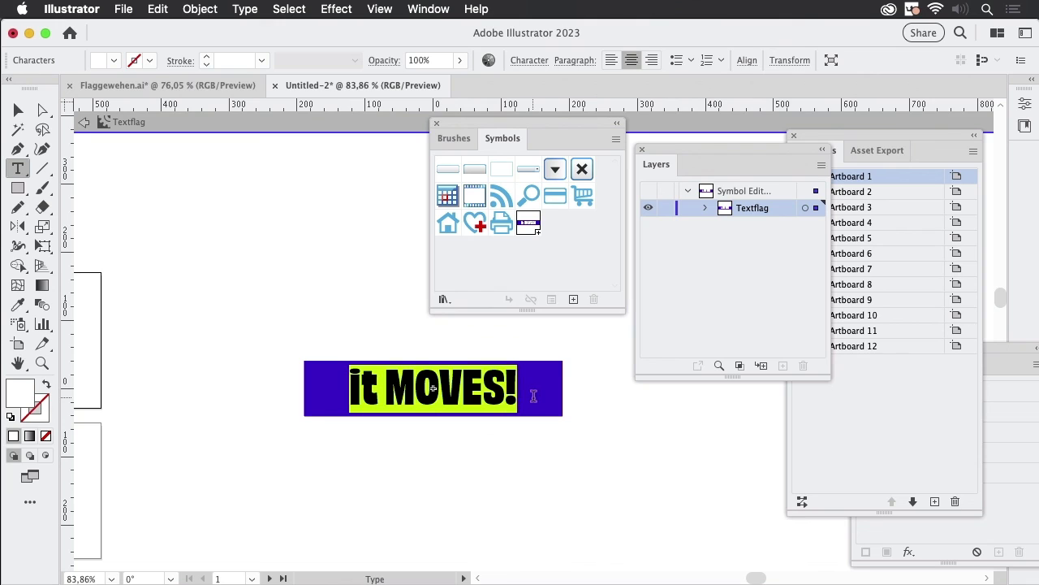
type("T")
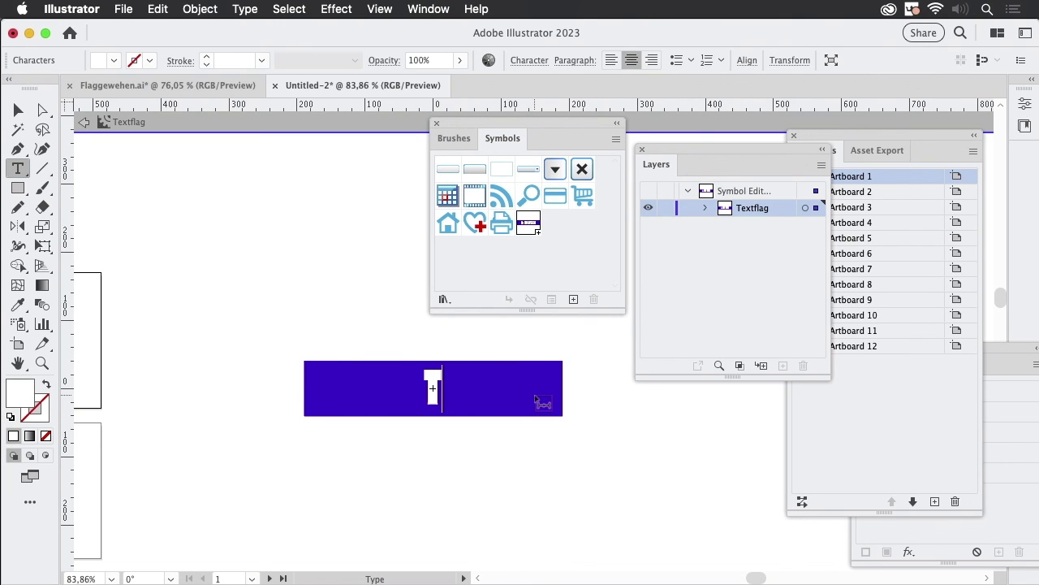
type("his is")
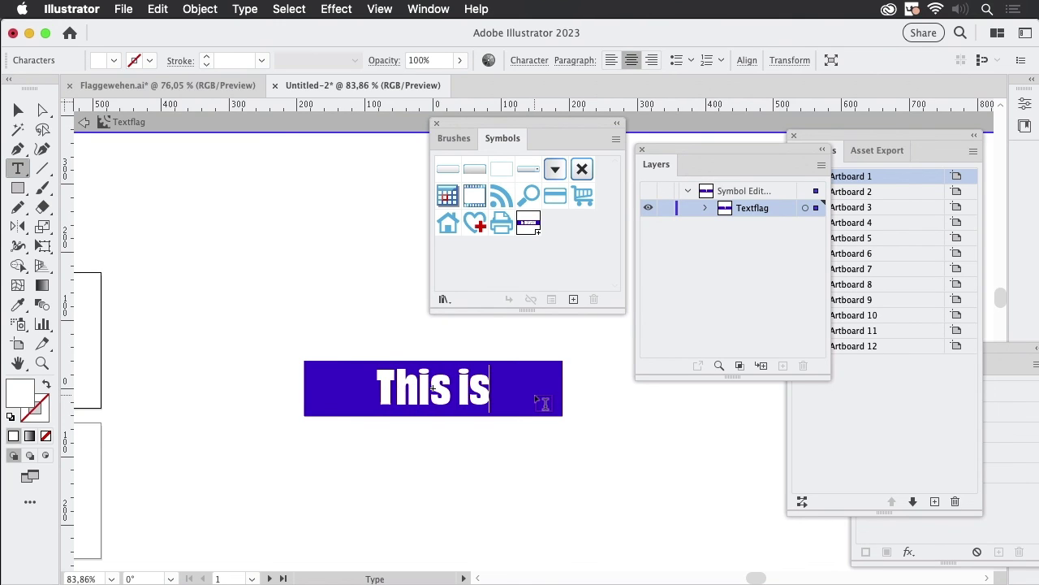
type(" new!")
key("Escape")
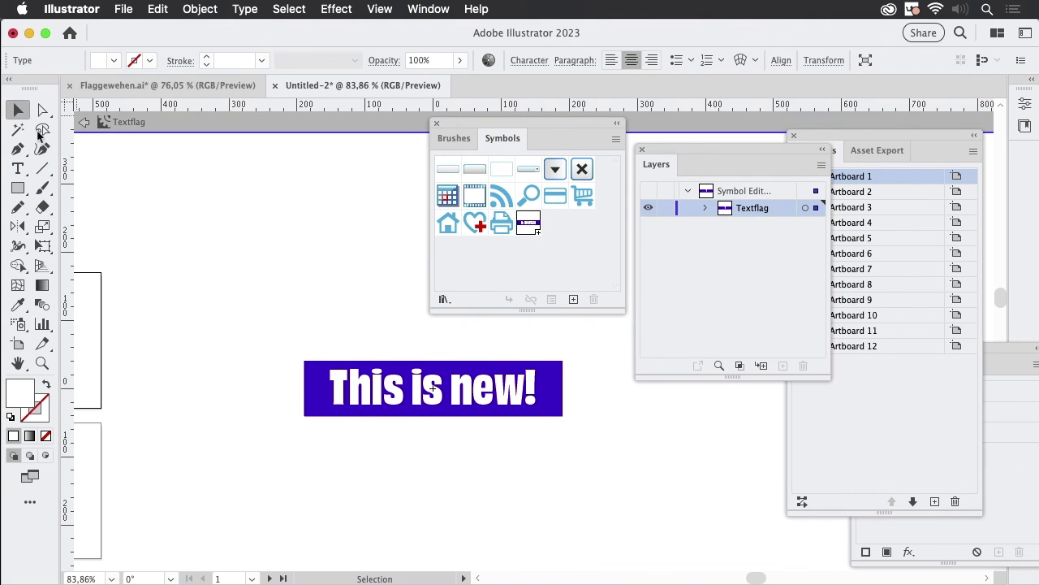
Fill the flag rectangle with teal 46B5D4
left_click(309, 380)
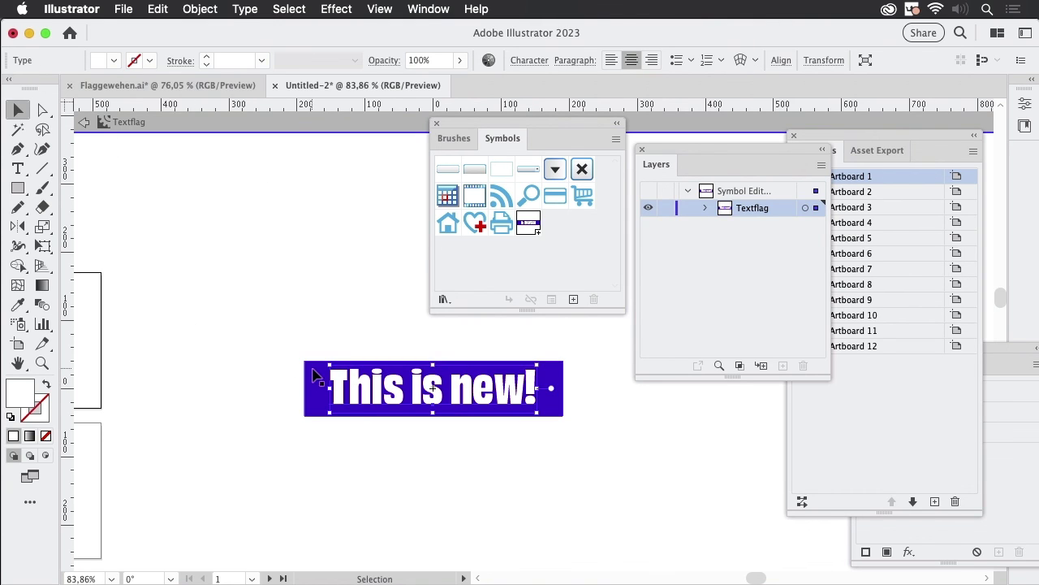
left_click(113, 64)
left_click(128, 62)
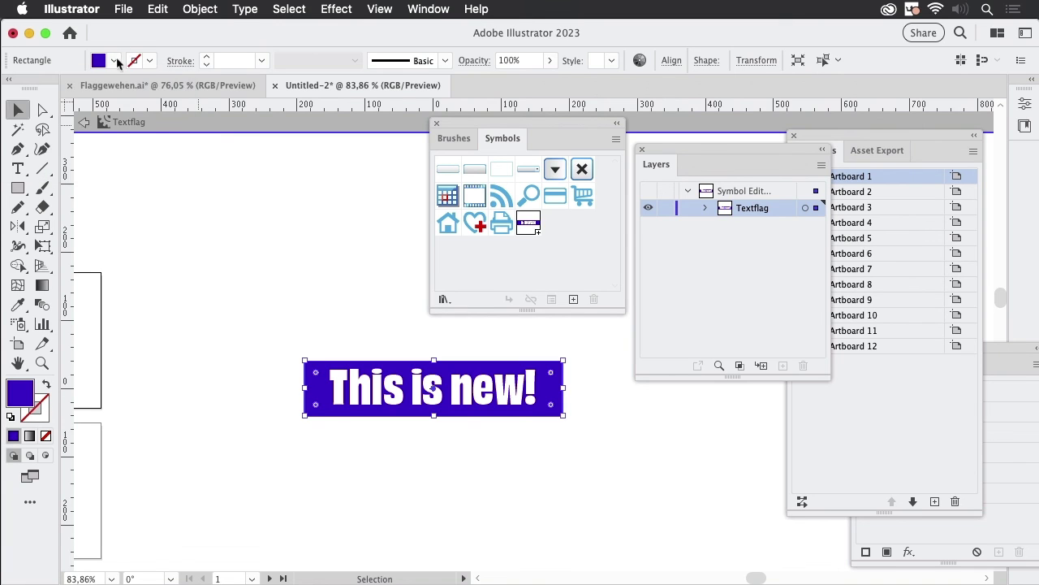
left_click(119, 122)
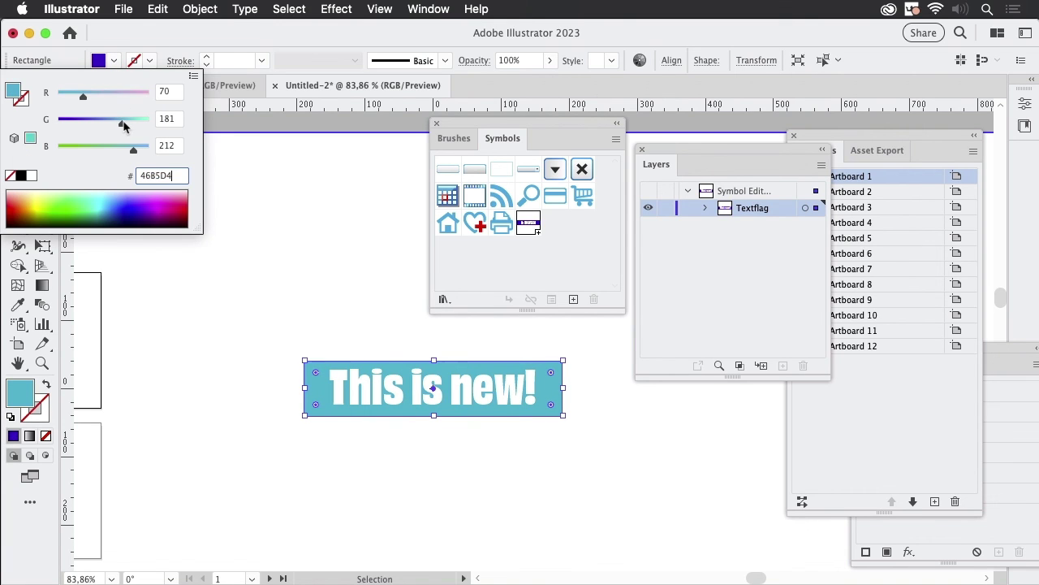
Exit symbol isolation mode and scroll through the teal 'This is new!' flag artboards
double_click(360, 262)
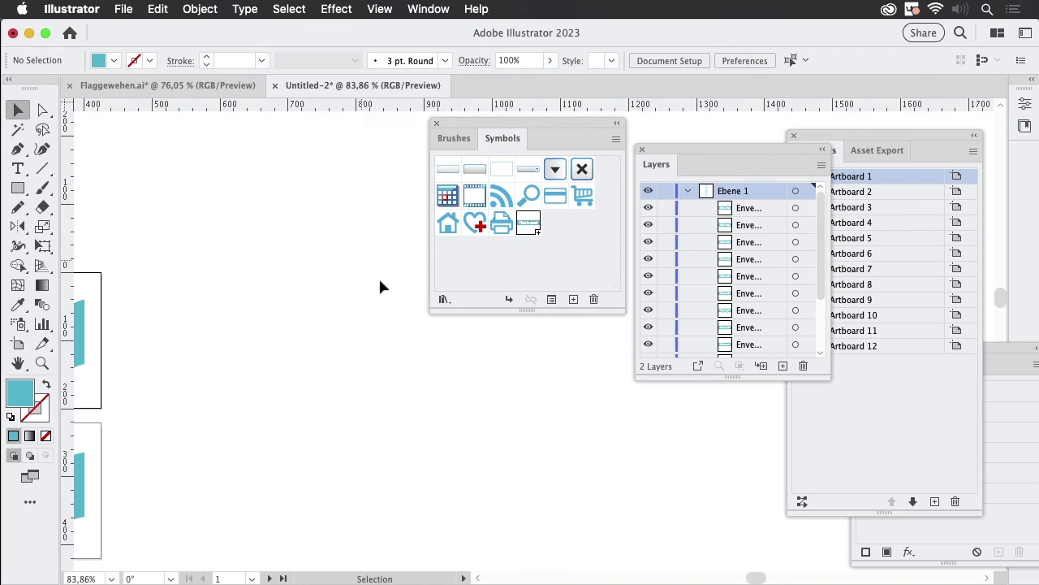
scroll(285, 387, "down", 3)
scroll(288, 517, "down", 2)
left_click_drag(289, 516, 404, 328)
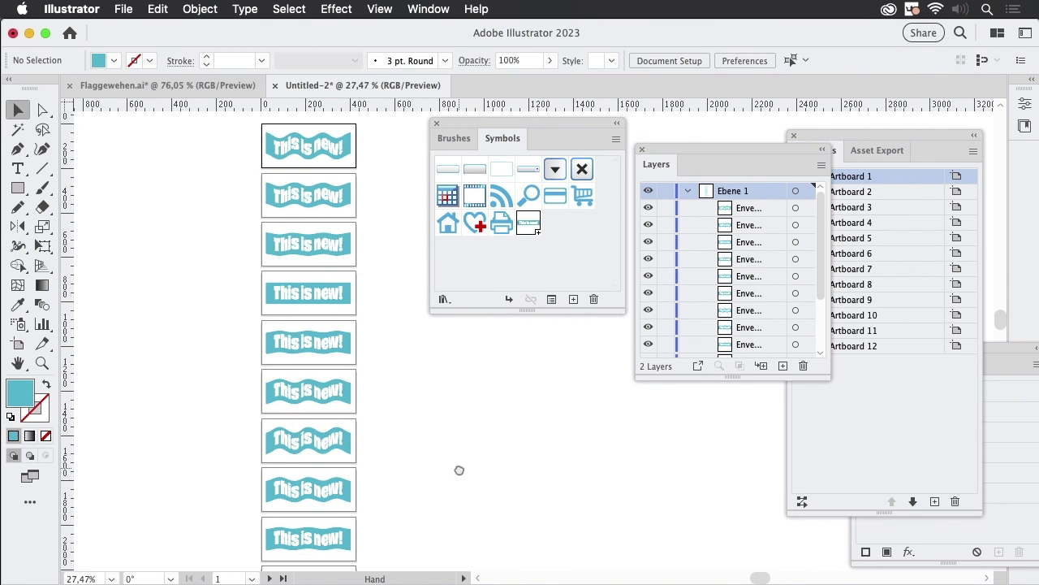
scroll(428, 443, "down", 2)
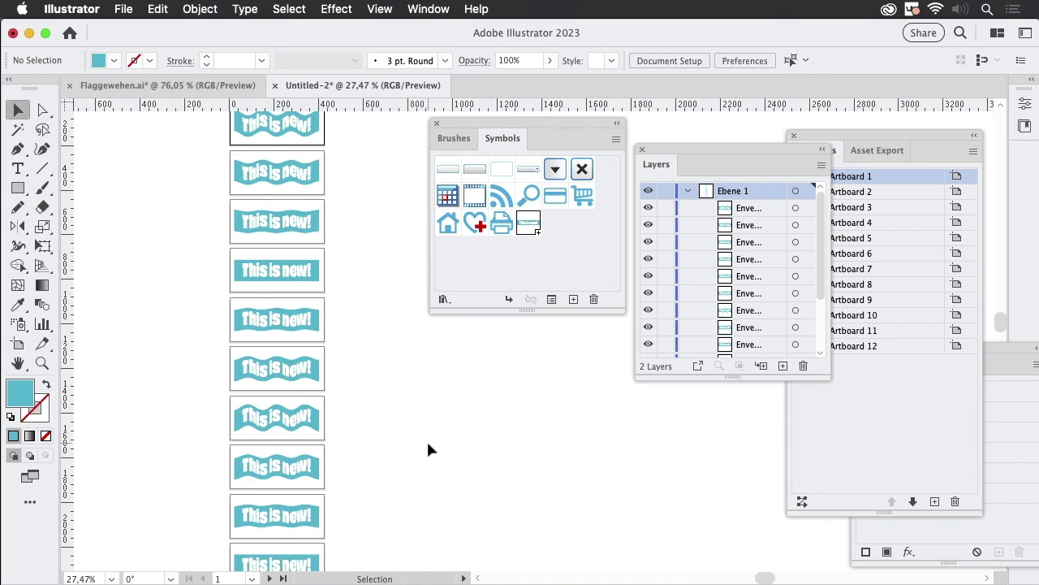